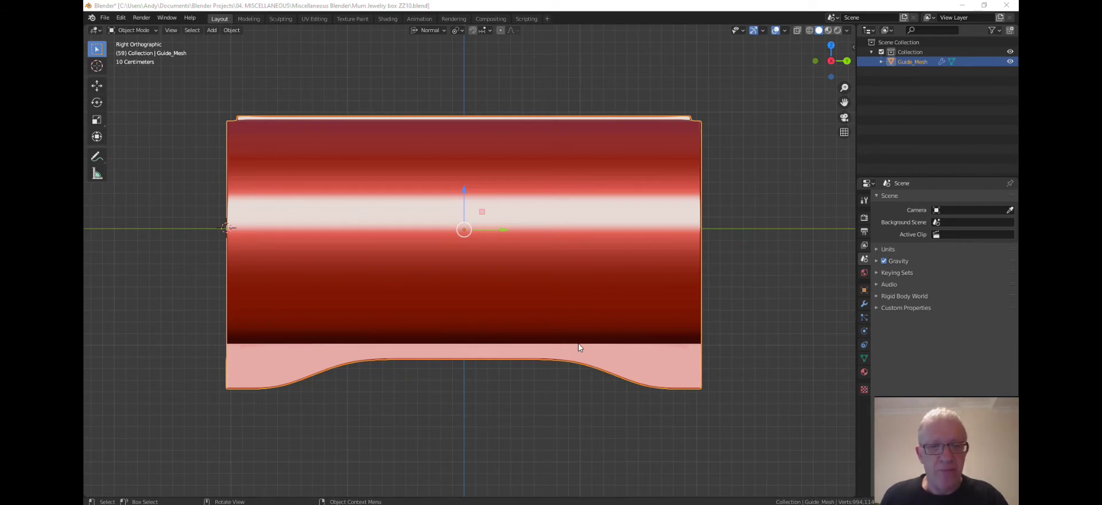
Step: Orbit and zoom around the box to inspect it at an angle and from underneath
scroll(581, 347, "down", 1)
scroll(581, 308, "down", 1)
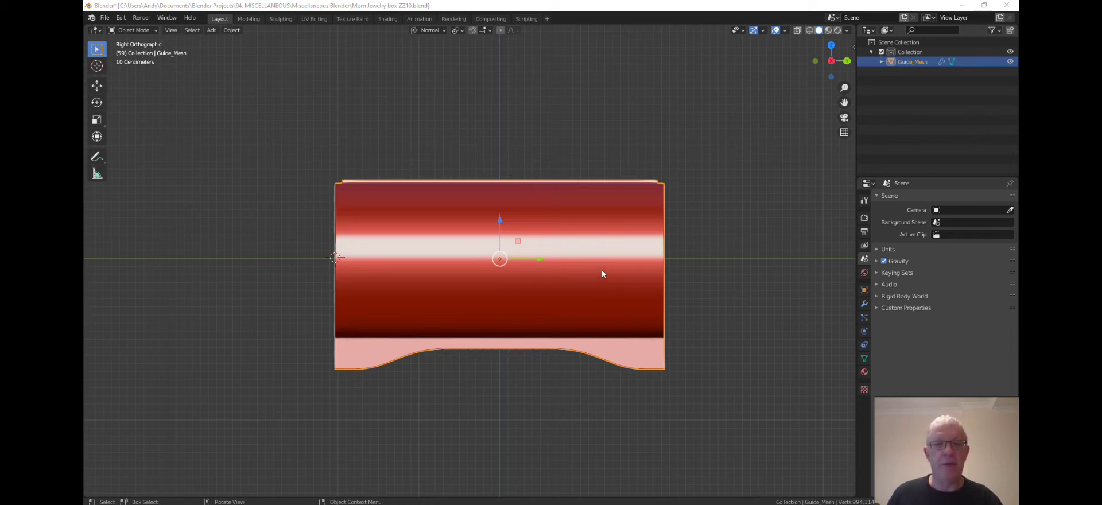
mouse_move(602, 270)
middle_mouse_down()
mouse_move(601, 293)
mouse_move(568, 298)
mouse_move(567, 279)
mouse_move(603, 283)
middle_mouse_up()
scroll(604, 285, "up", 1)
mouse_move(583, 332)
middle_mouse_down()
mouse_move(581, 246)
mouse_move(559, 333)
mouse_move(610, 294)
mouse_move(586, 315)
middle_mouse_up()
scroll(585, 310, "up", 2)
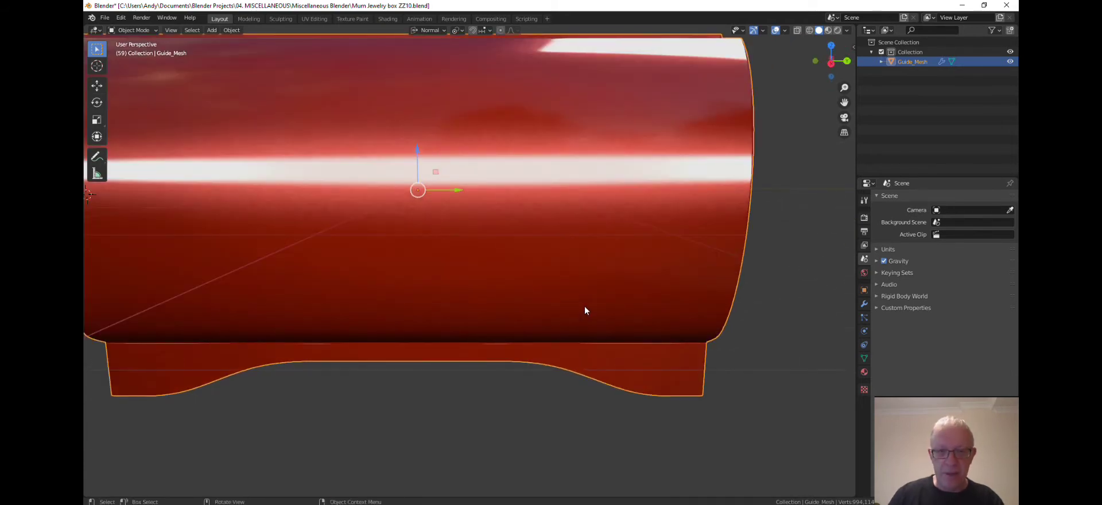
Step: Return to right orthographic view and expand the Subdivision modifier showing viewport 4, render 2
key("KP_3")
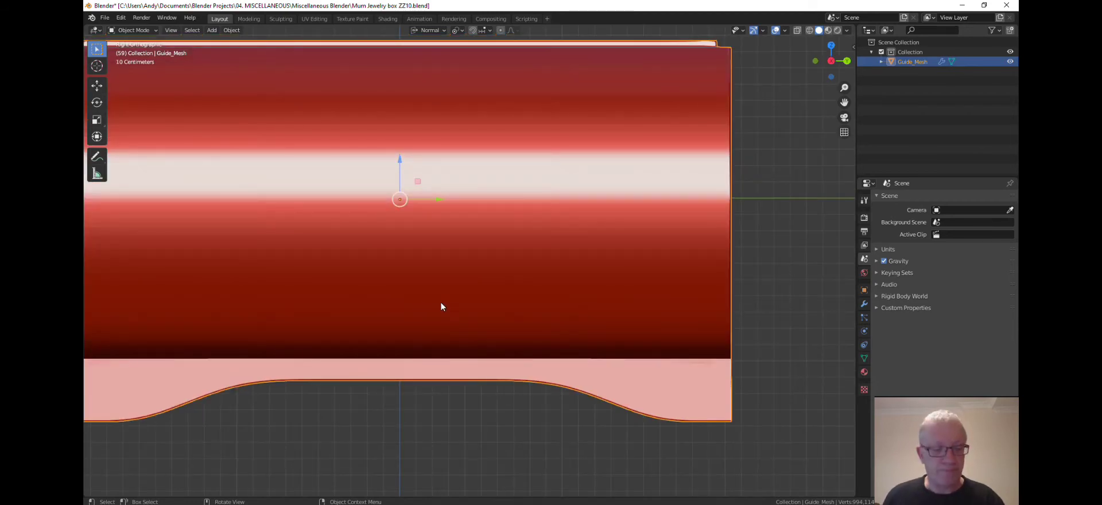
middle_click_drag(419, 304, 485, 335, "shift")
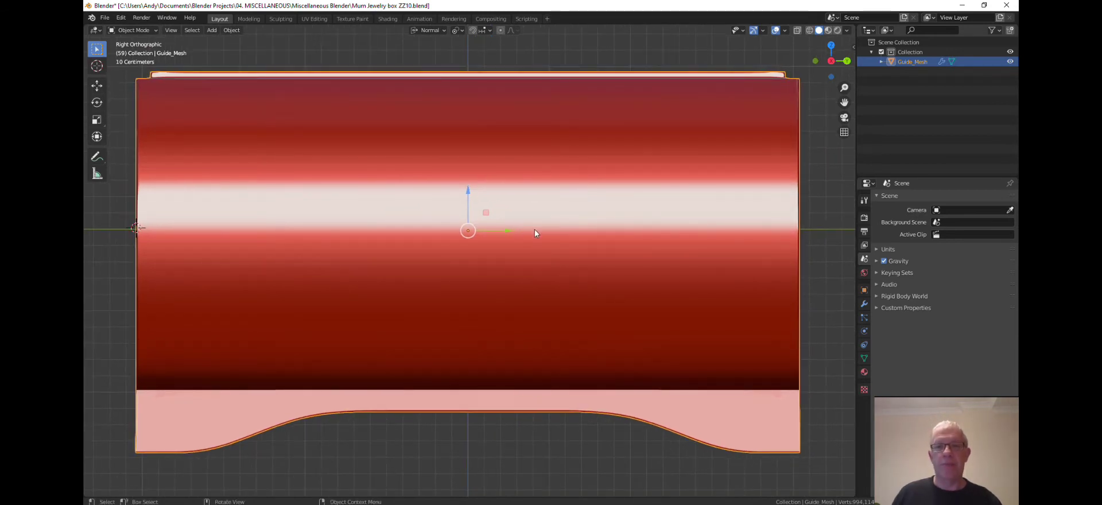
scroll(622, 236, "down", 1)
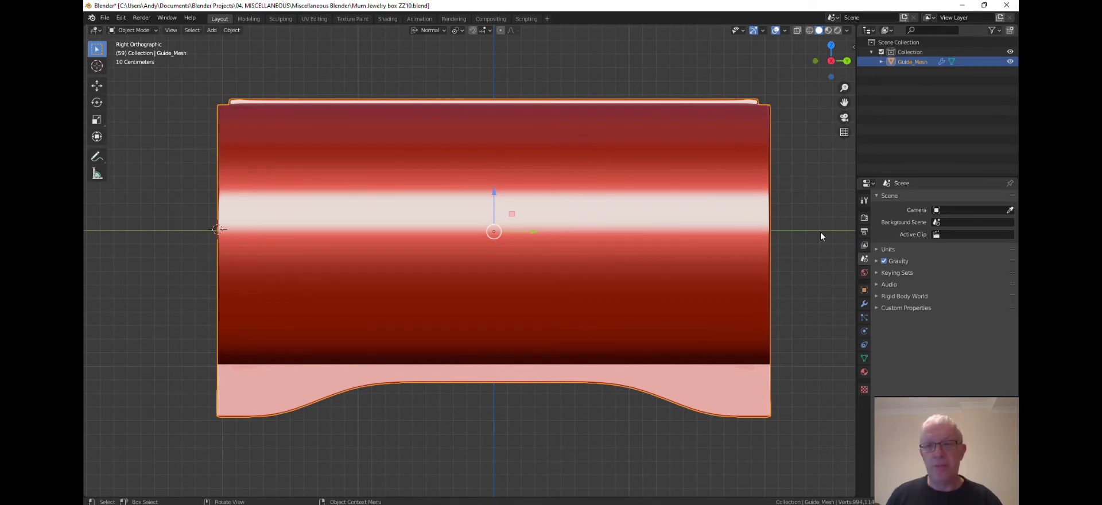
left_click(865, 304)
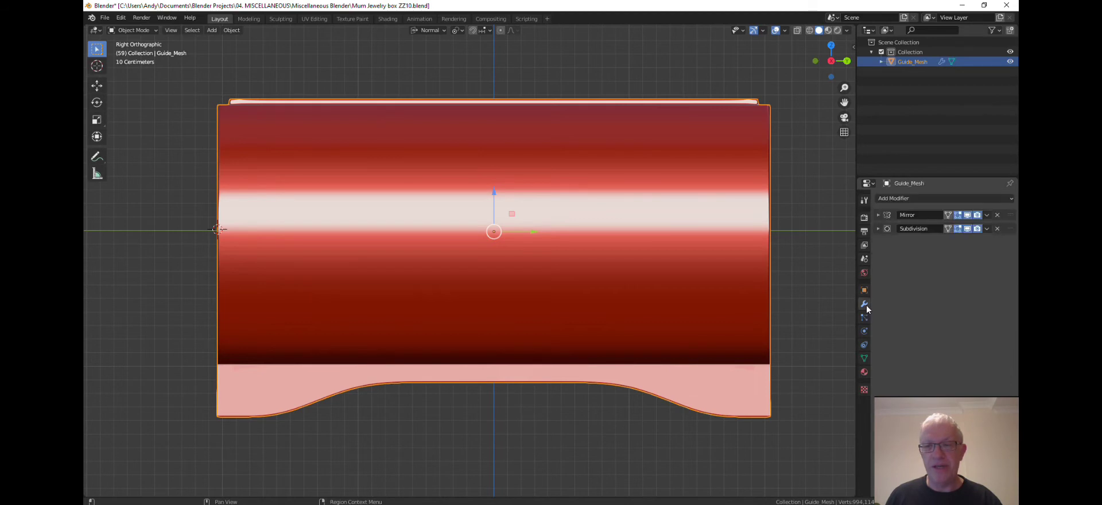
left_click(878, 229)
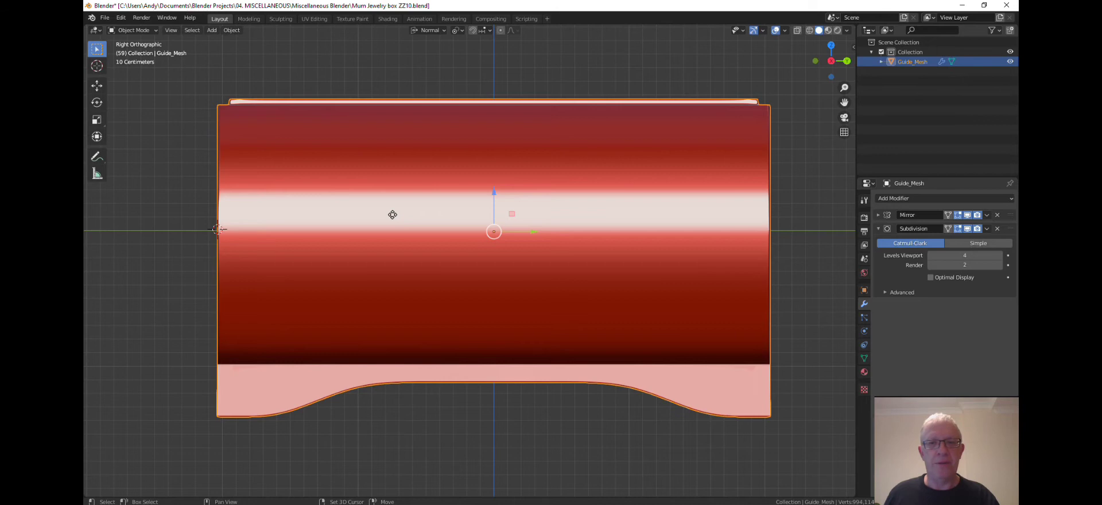
Step: Duplicate the box in place as Guide_Mesh.001 and hide the original Guide_Mesh
key("shift+d")
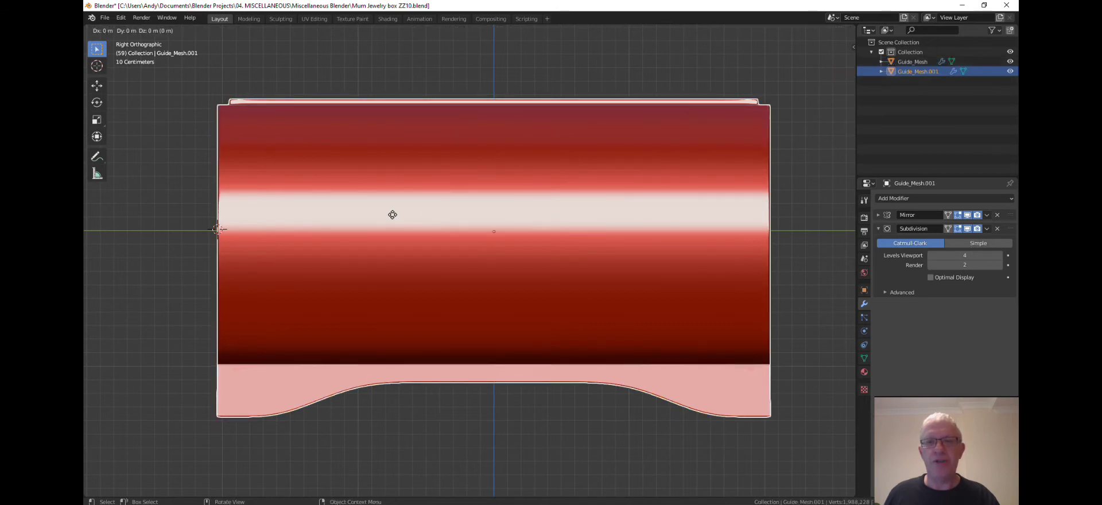
right_click(393, 214)
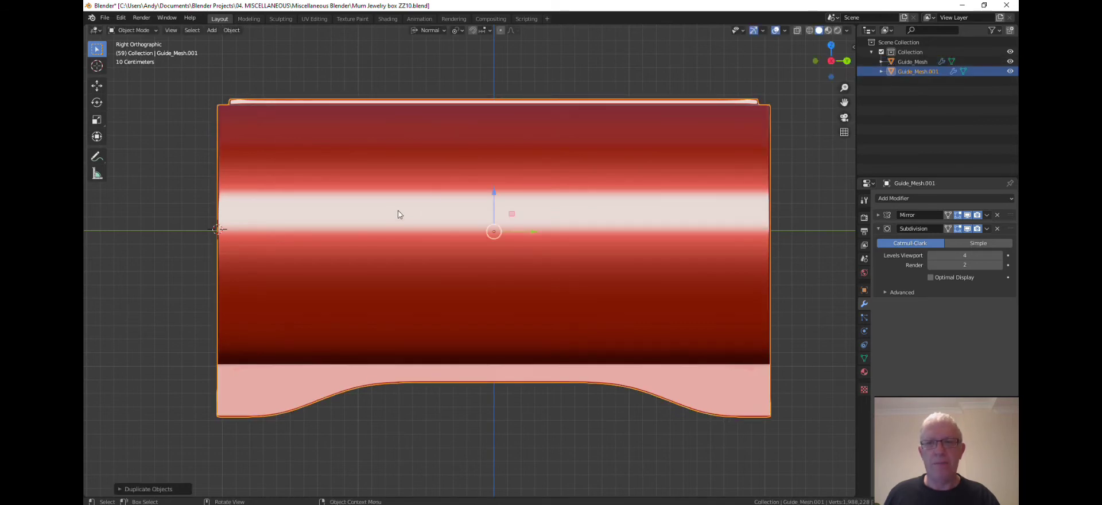
left_click(1010, 62)
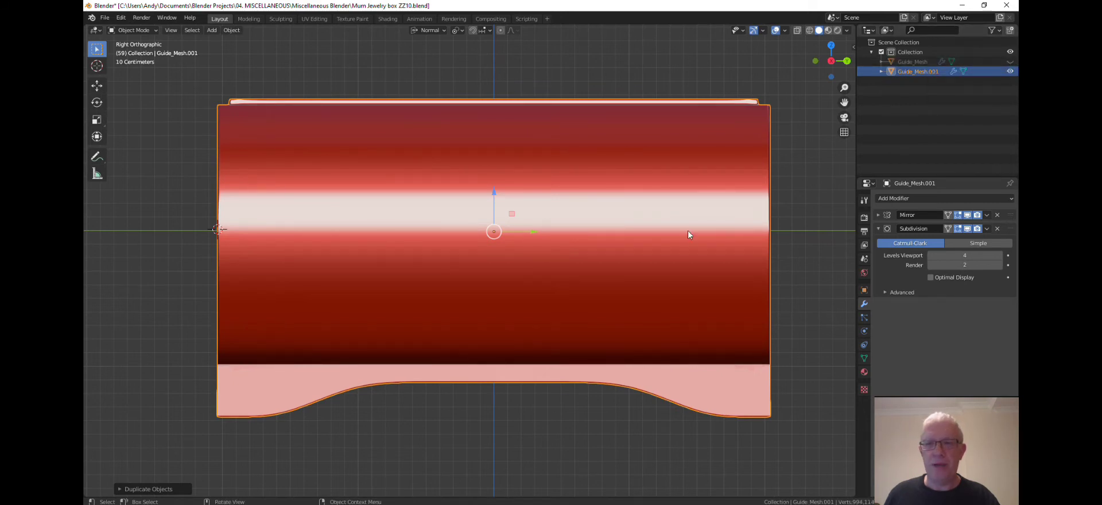
Step: Turn off viewport display of the copy's Mirror and Subdivision modifiers
scroll(689, 231, "down", 1)
scroll(698, 212, "down", 1)
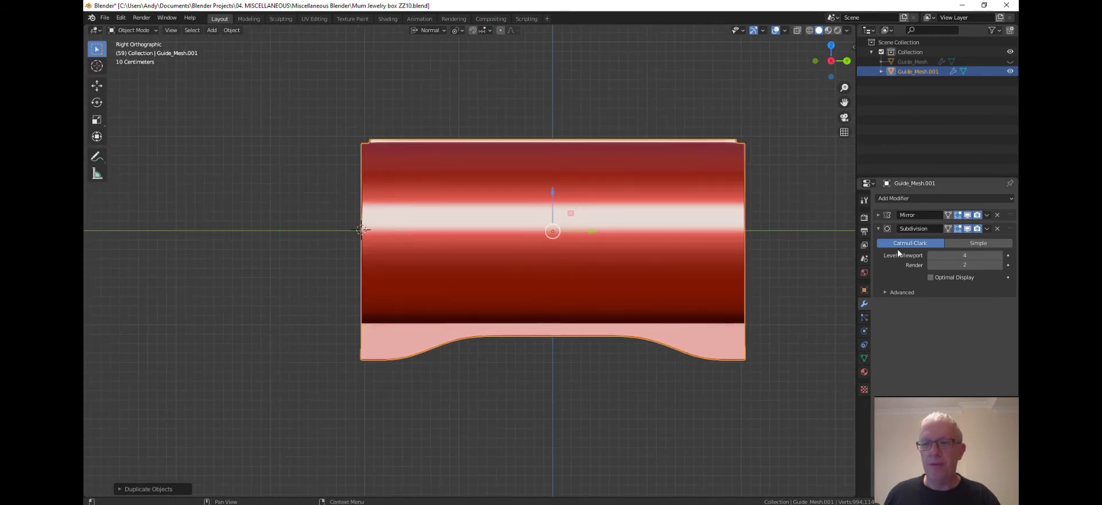
left_click(968, 215)
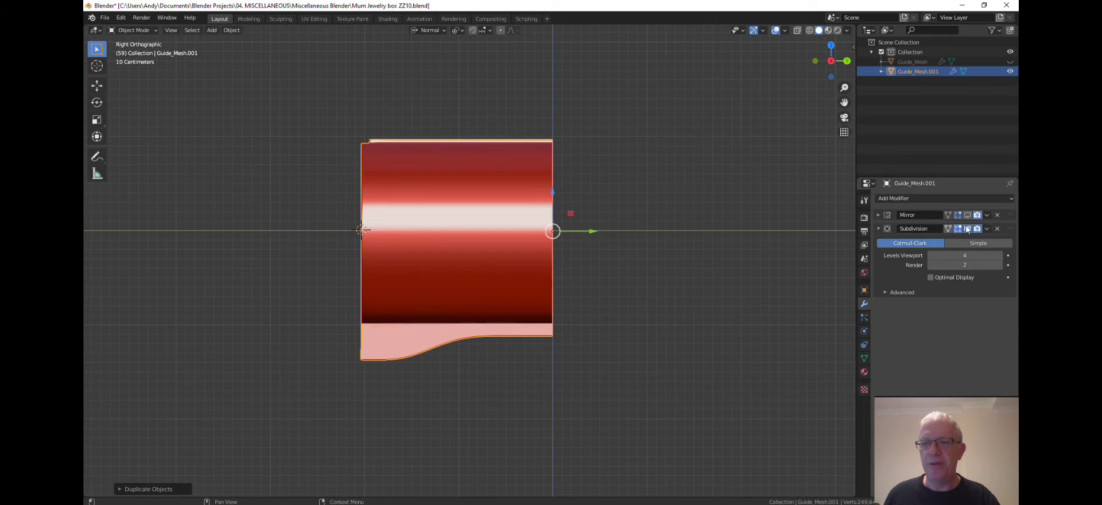
left_click(967, 228)
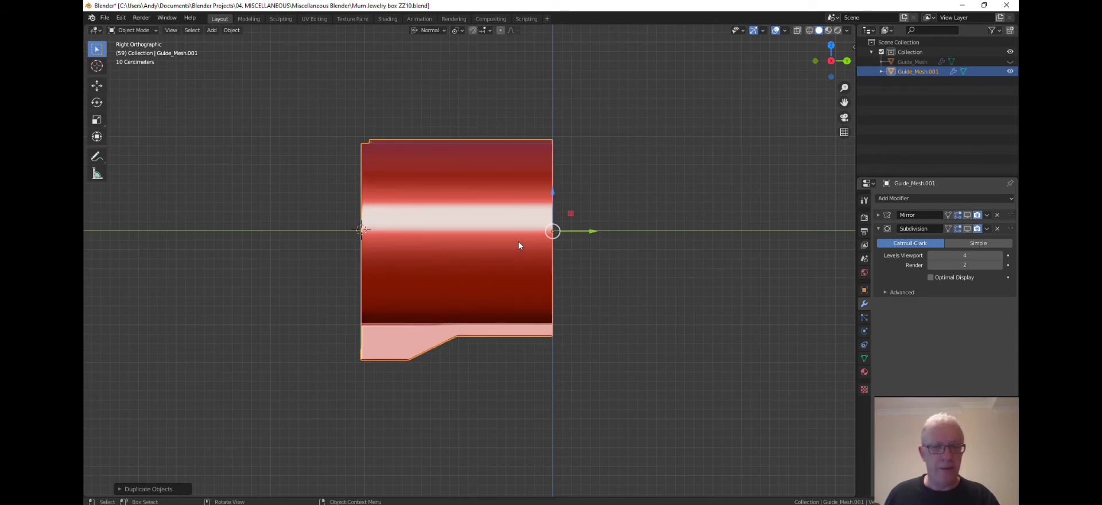
Step: In Edit Mode, re-enable the copy's Mirror viewport display while keeping Subdivision off
key("Tab")
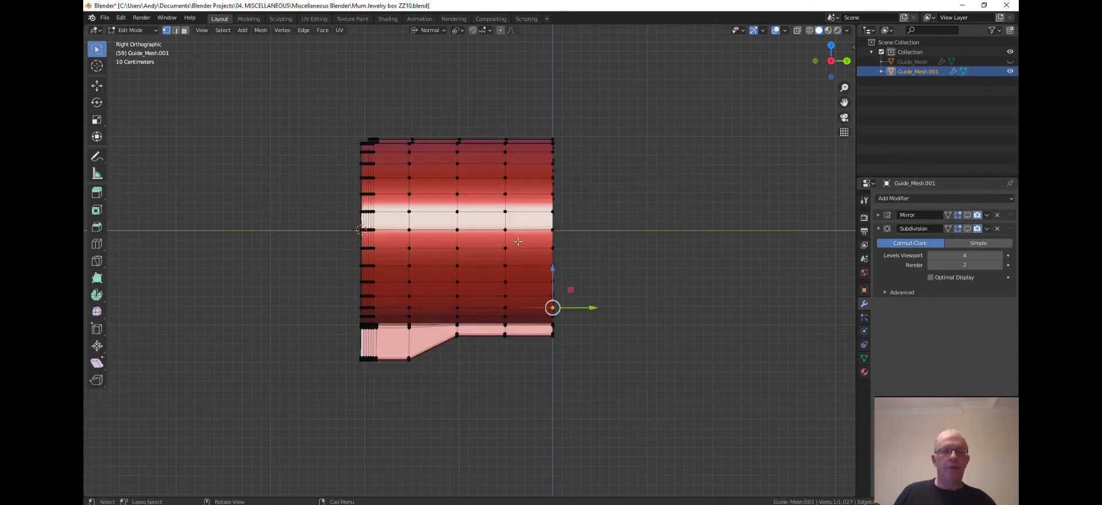
scroll(518, 241, "down", 2)
middle_click_drag(518, 242, 494, 268)
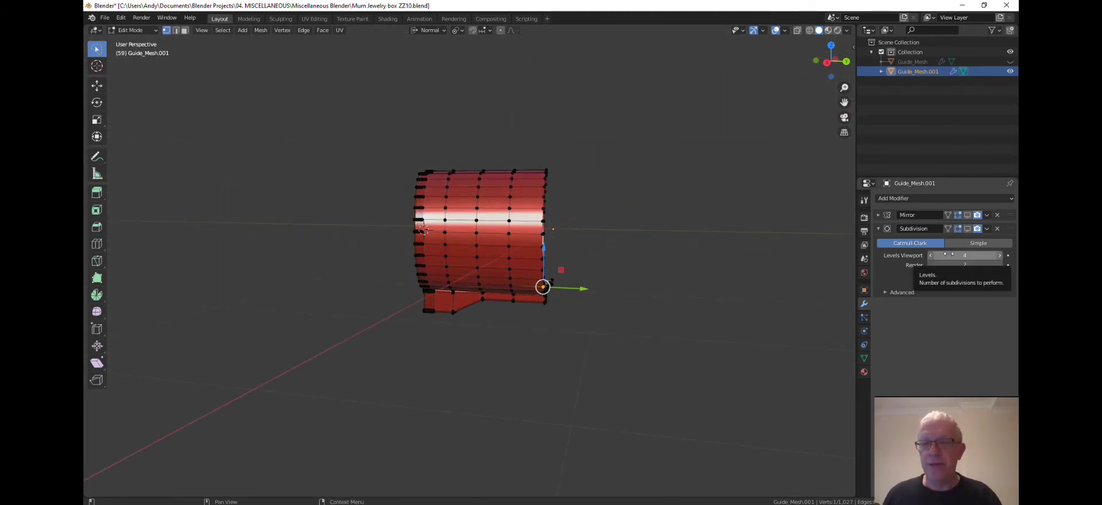
left_click(967, 227)
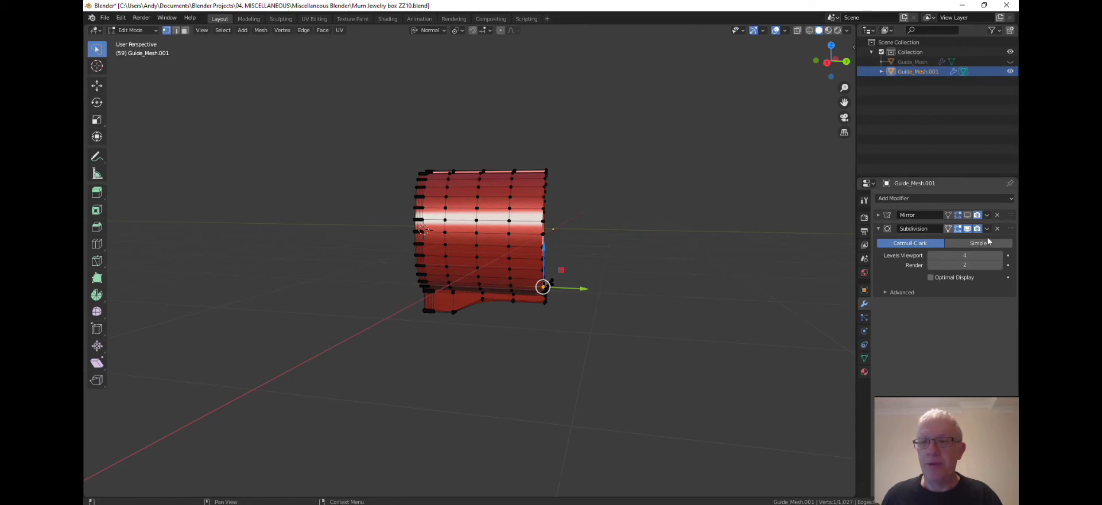
left_click(968, 228)
left_click(967, 214)
middle_click_drag(714, 270, 652, 267)
middle_click_drag(576, 231, 565, 224)
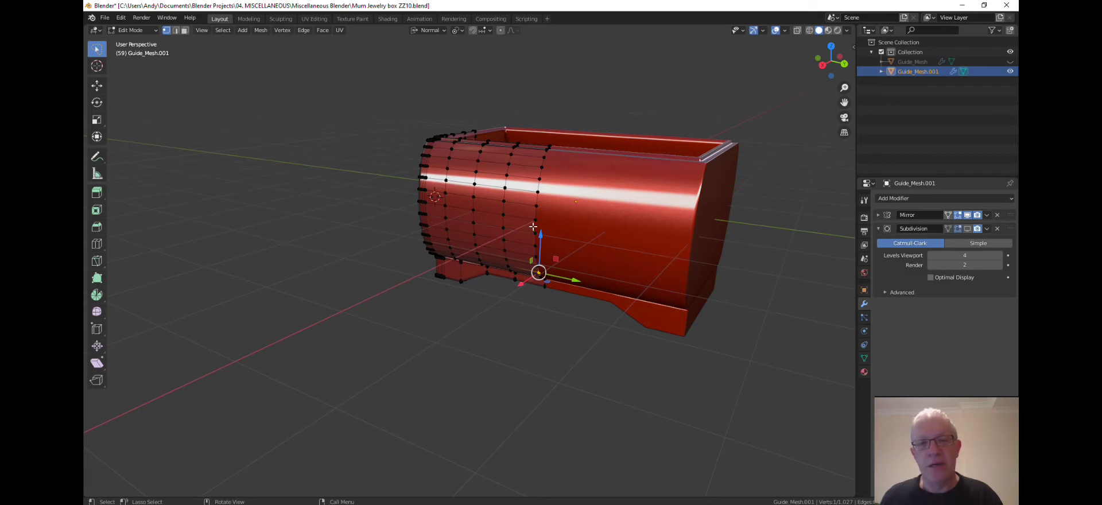
Step: Snap the 3D cursor to the world origin, return to right view and exit Edit Mode
left_click(605, 345)
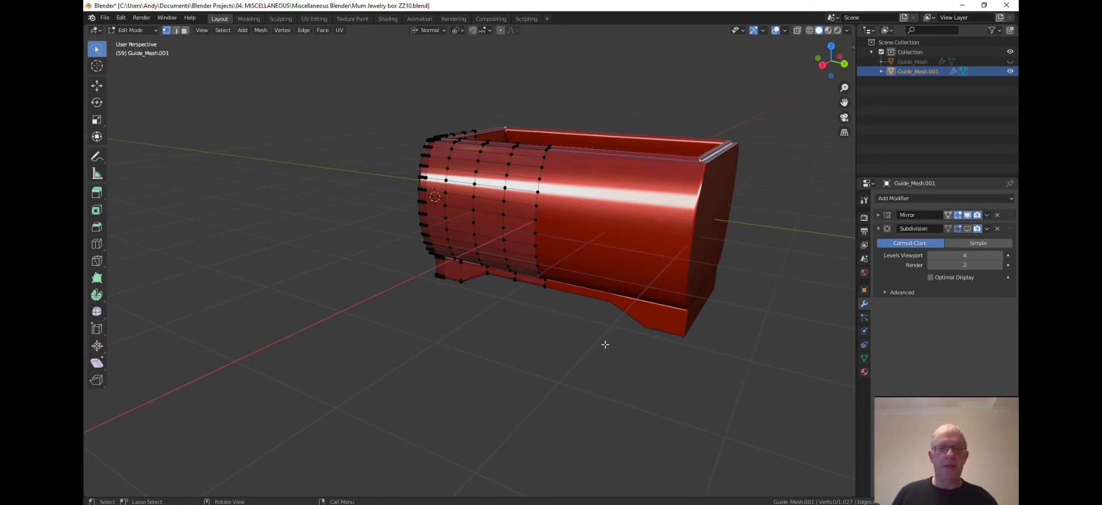
left_click(537, 225)
key("shift+s")
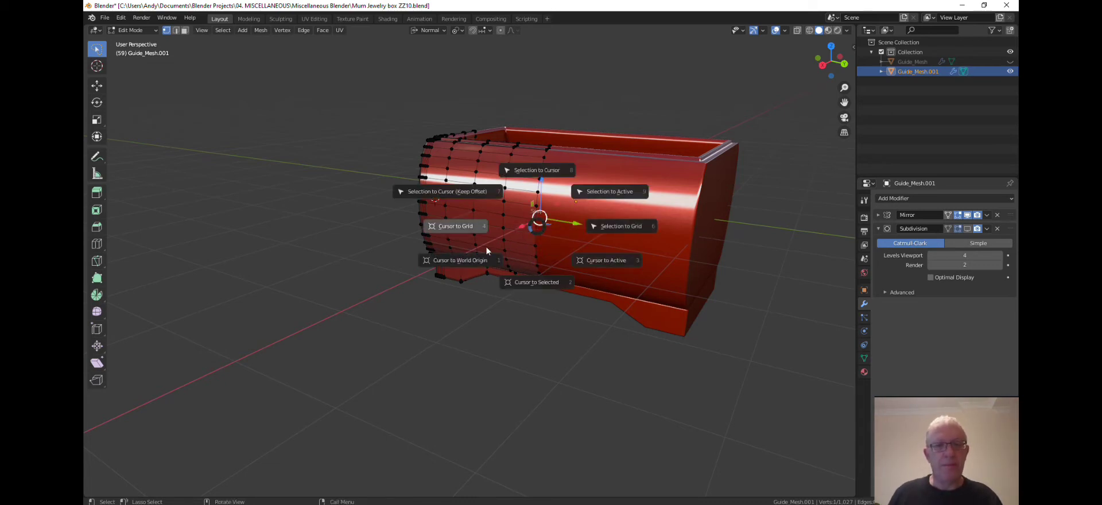
key("1")
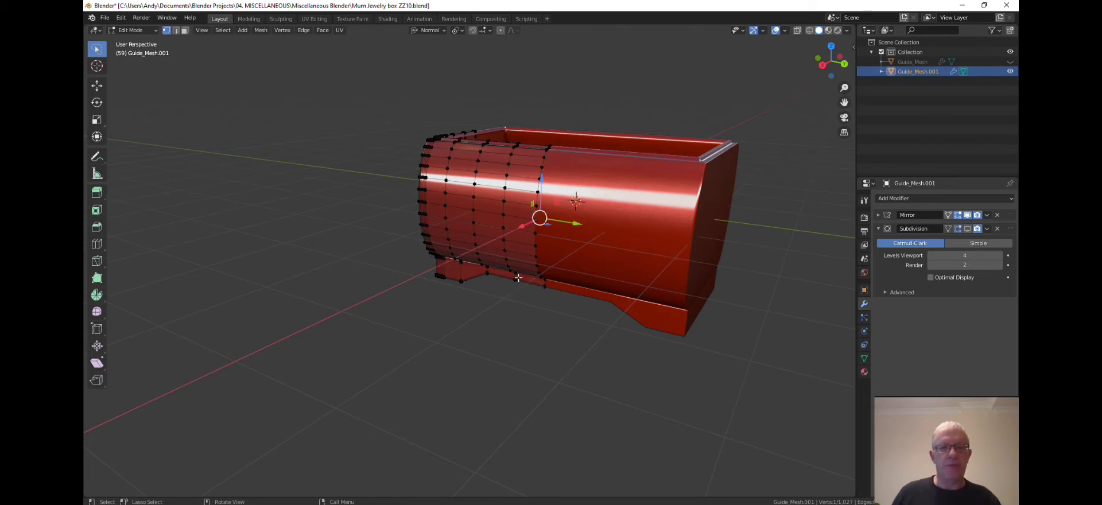
key("KP_3")
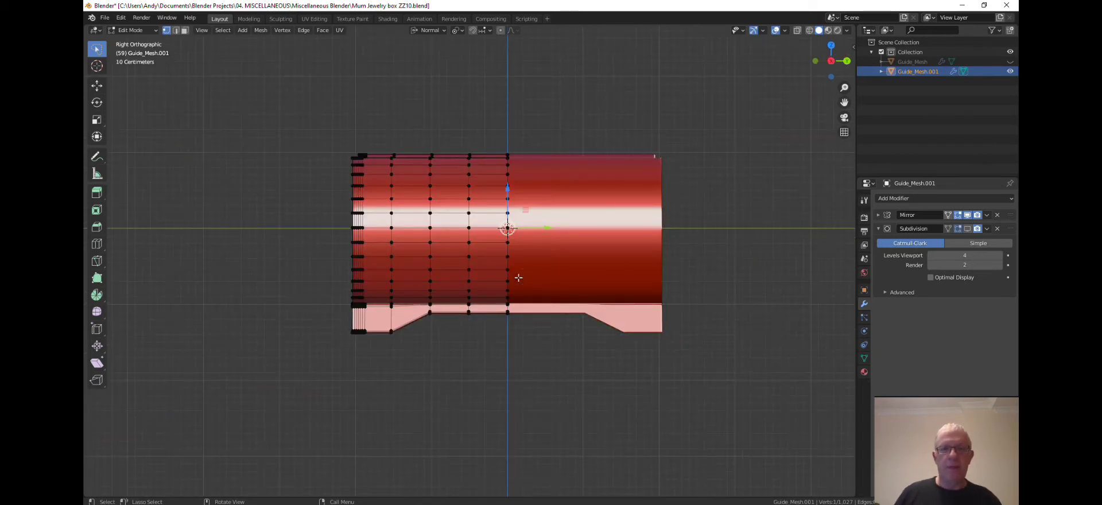
scroll(518, 278, "up", 2)
scroll(518, 275, "down", 1)
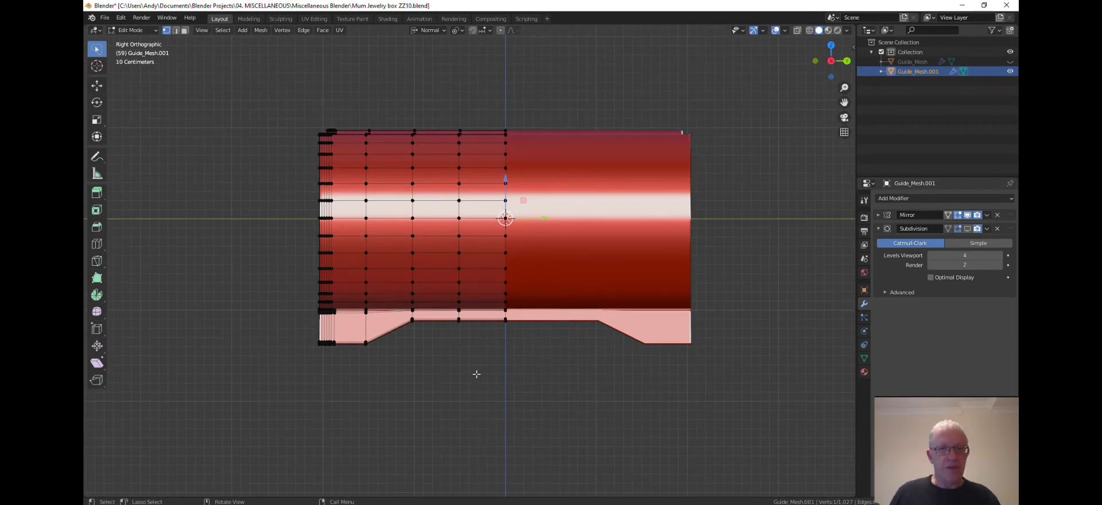
key("Tab")
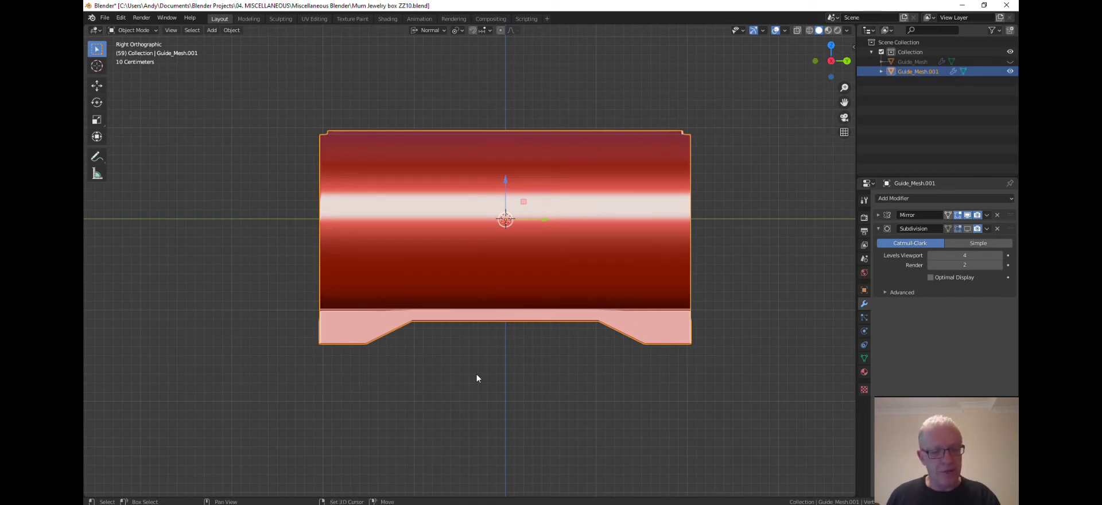
Step: Add a circle mesh at the world origin and set its vertex count to 12
key("shift+a")
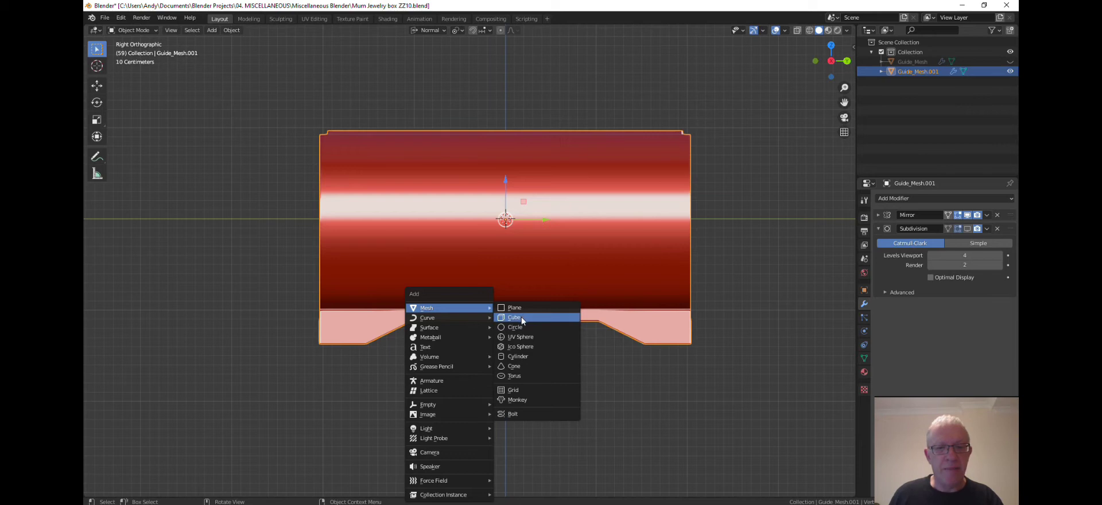
left_click(518, 329)
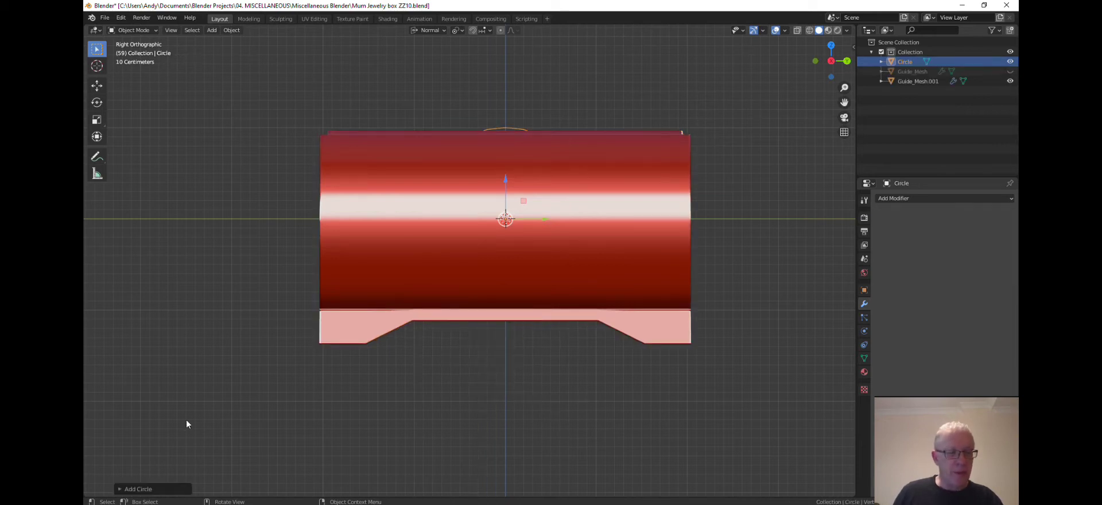
left_click(140, 488)
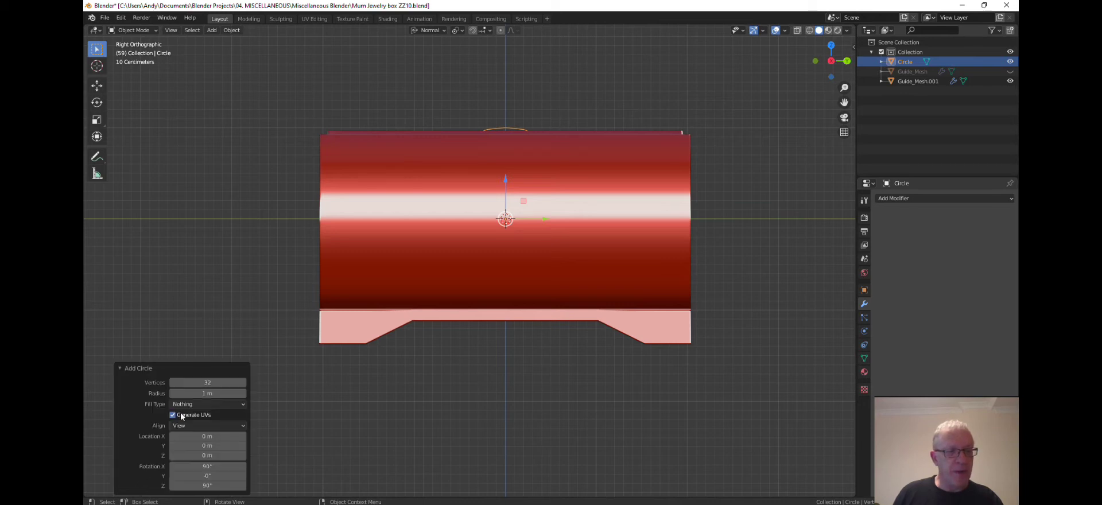
left_click(221, 382)
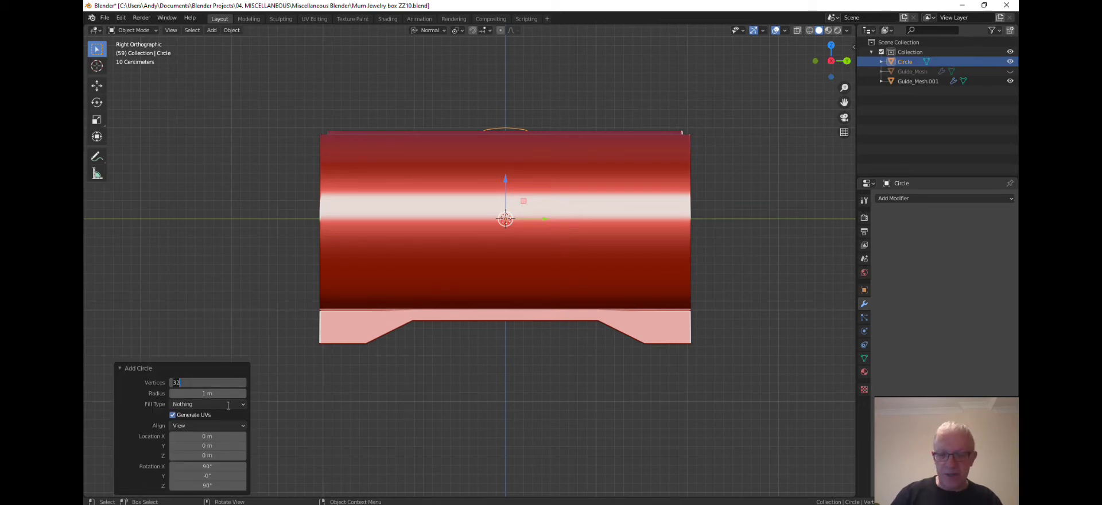
type("12")
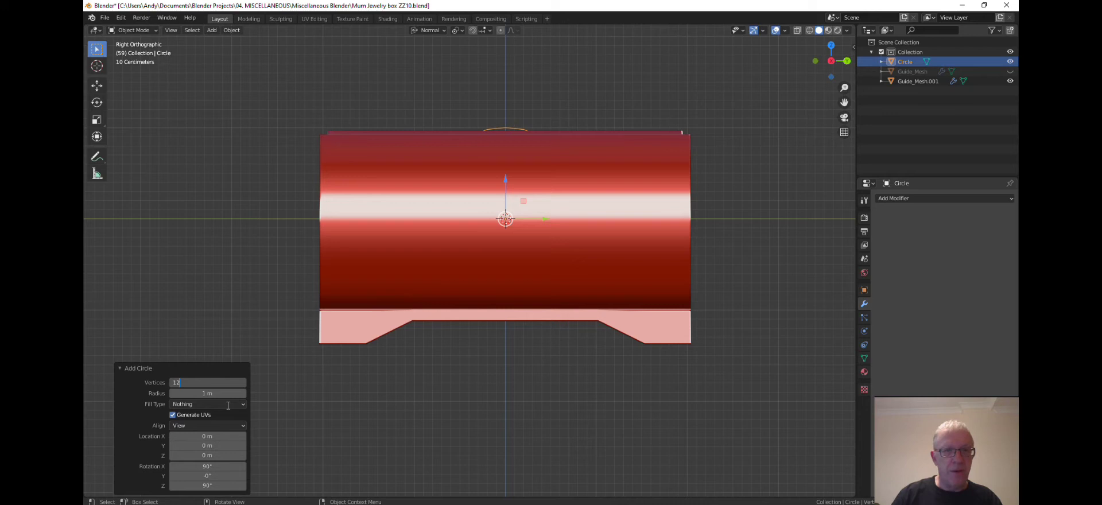
key("Return")
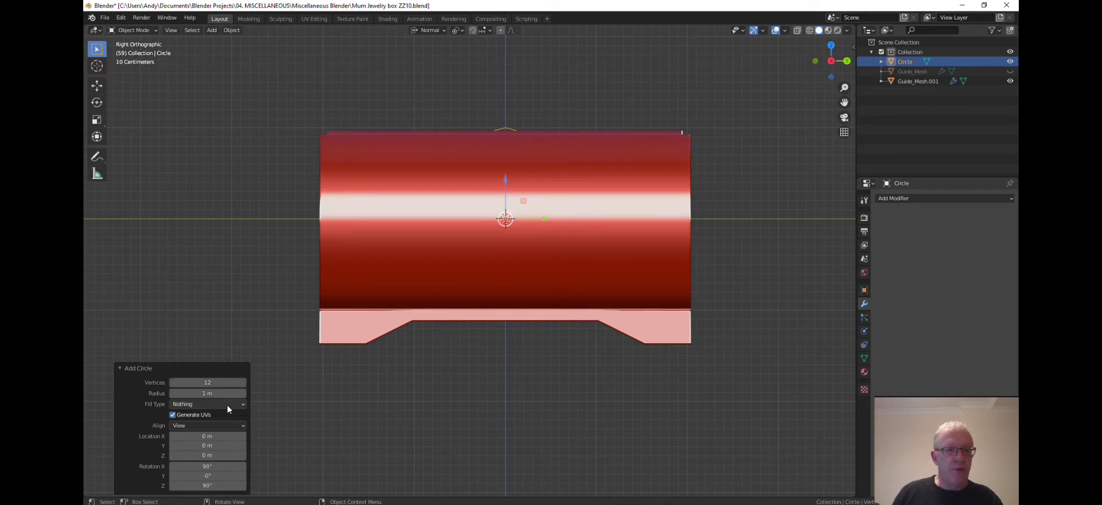
left_click(118, 368)
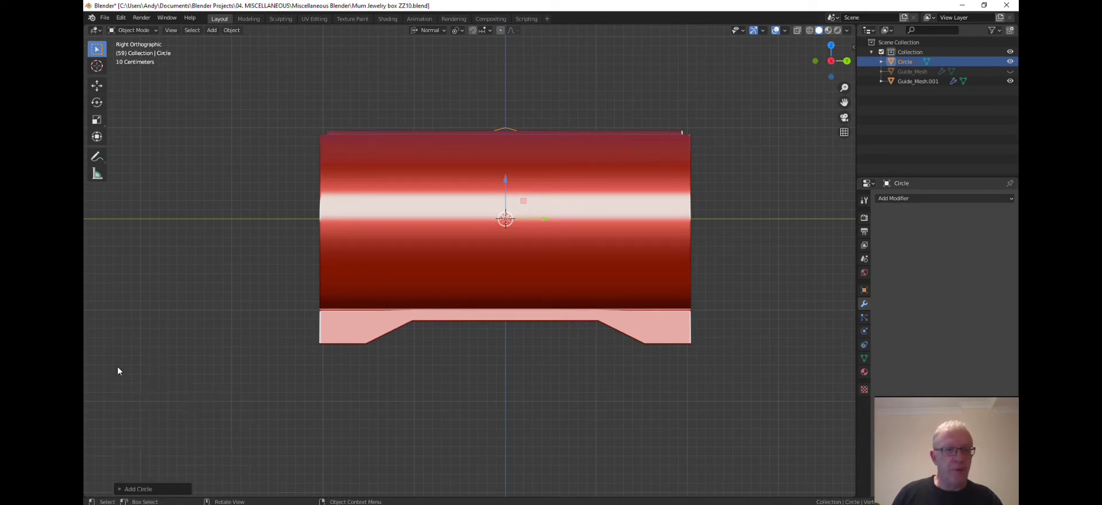
scroll(364, 365, "down", 2)
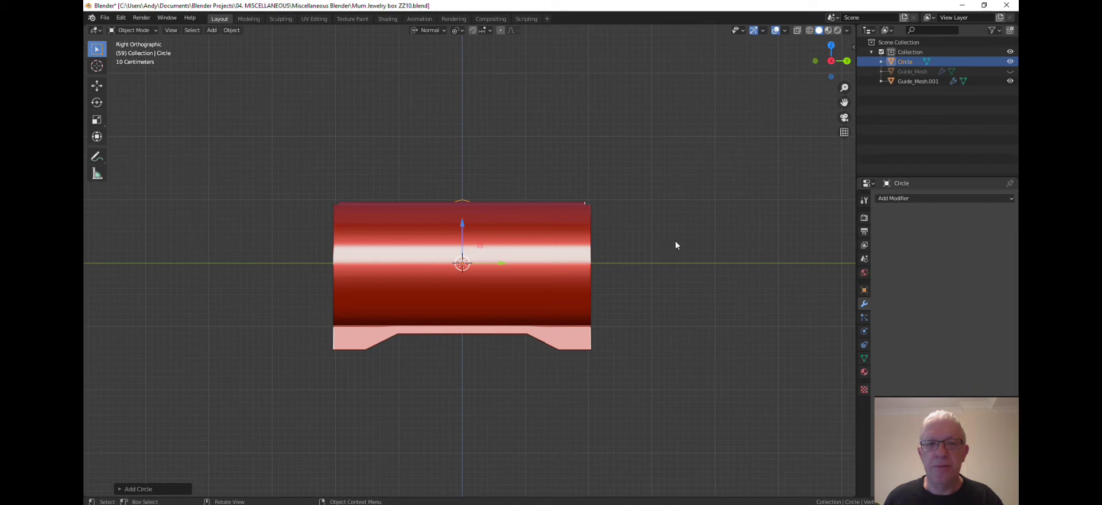
Step: Select Guide_Mesh.001 and hide its Mirror modifier in the viewport
left_click(588, 265)
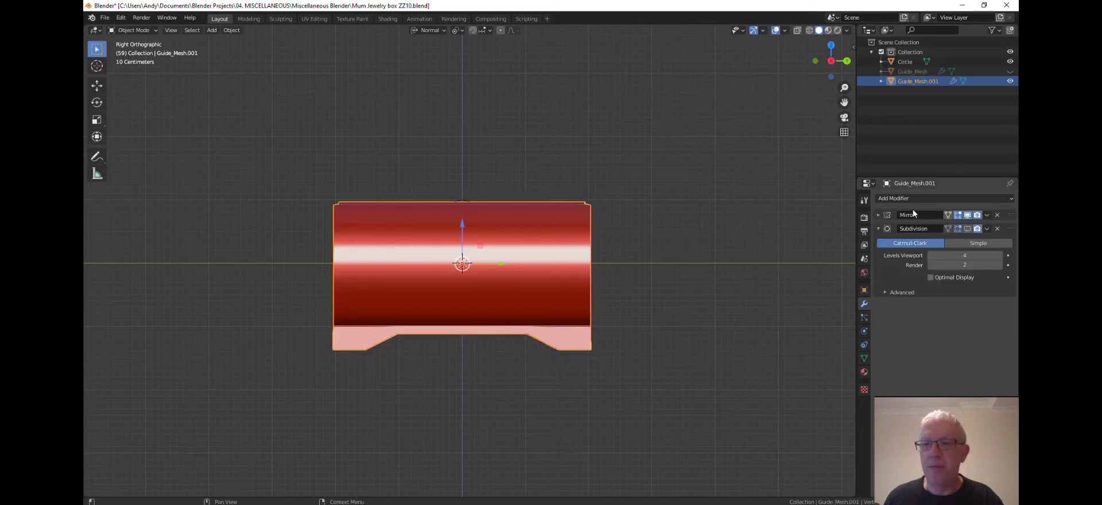
left_click(968, 215)
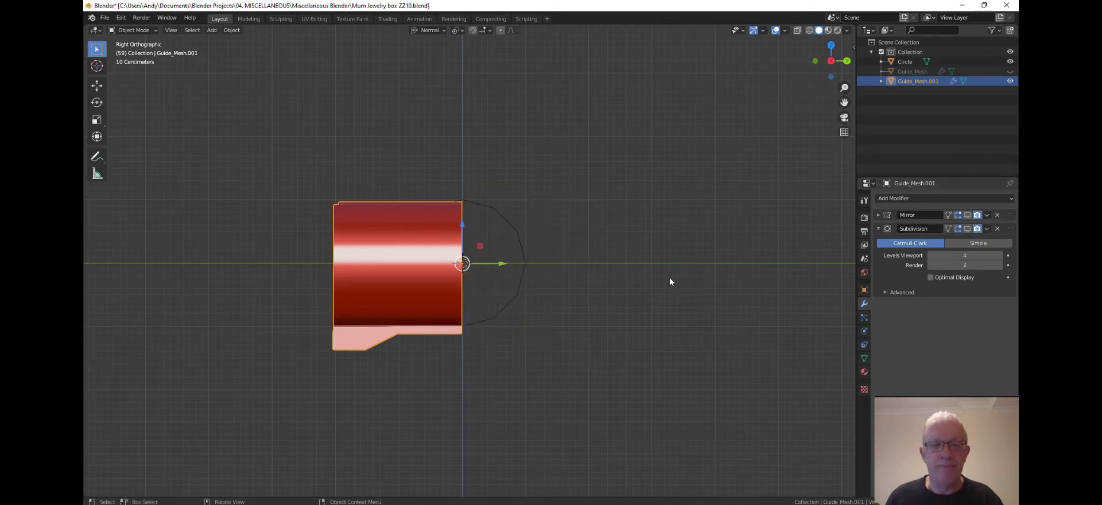
scroll(568, 290, "up", 3)
Step: Move the circle's vertices so it stands upright, centred on the box's end edge
left_click(500, 236)
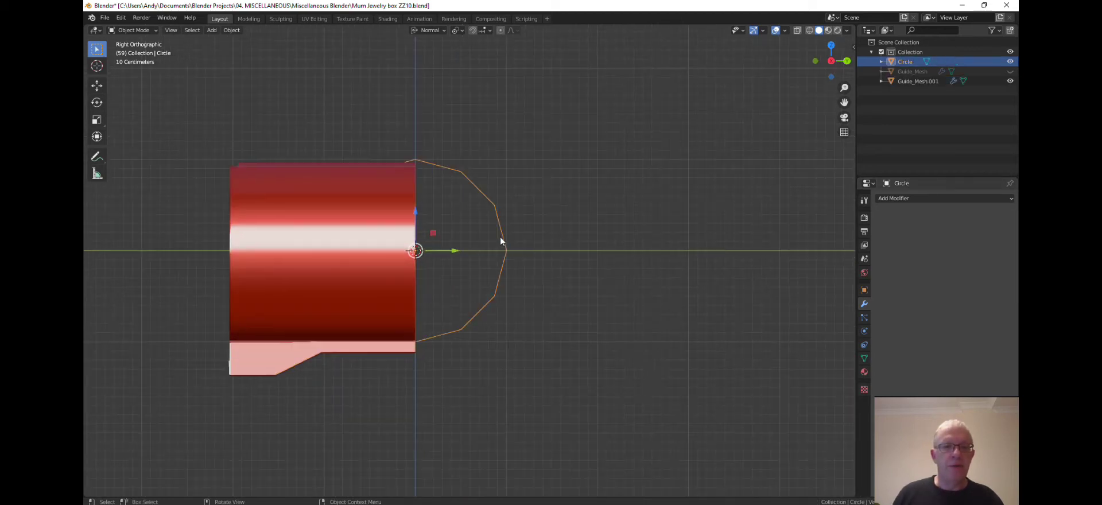
key("Tab")
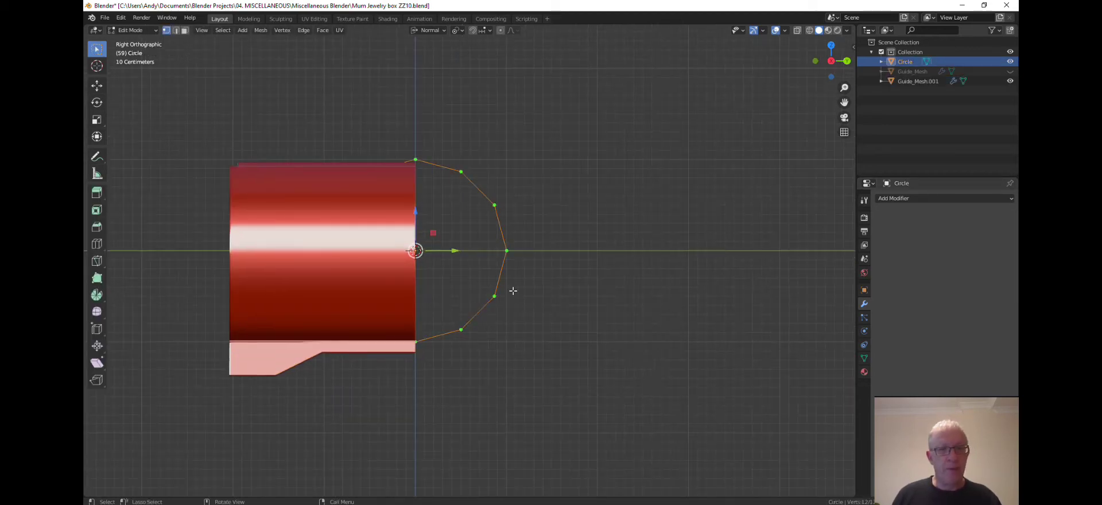
middle_click_drag(463, 323, 431, 296)
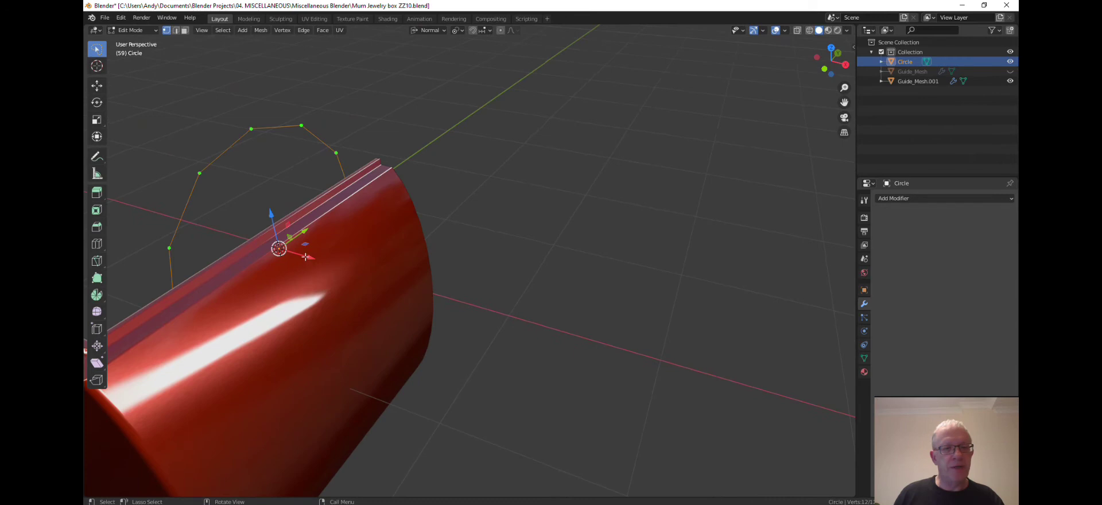
key("g")
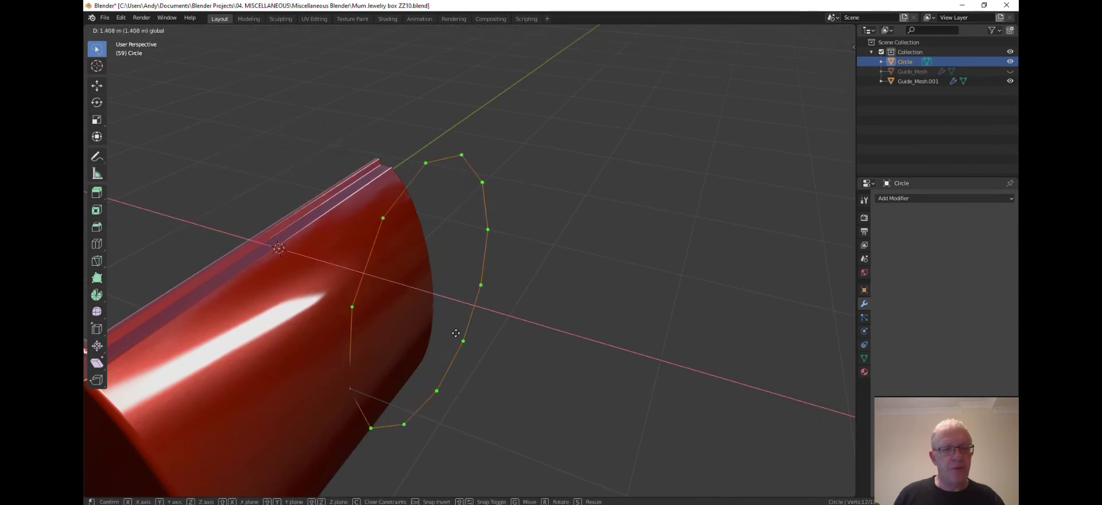
left_click(456, 335)
middle_click_drag(456, 365, 391, 338)
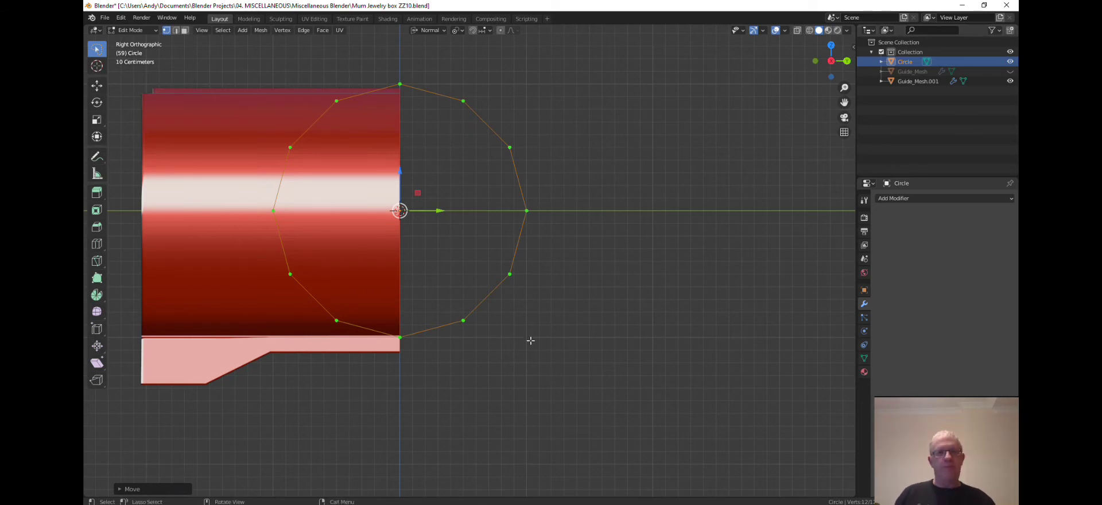
Step: Box-select and delete the circle's right-half vertices, leaving a half-circle arc
left_click(564, 278)
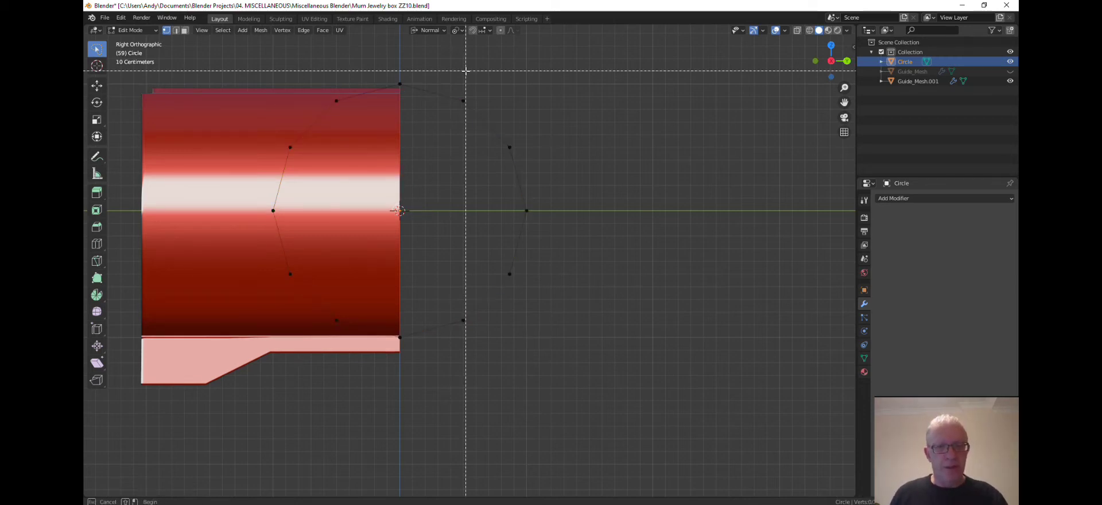
key("b")
left_click_drag(444, 65, 583, 373)
key("x")
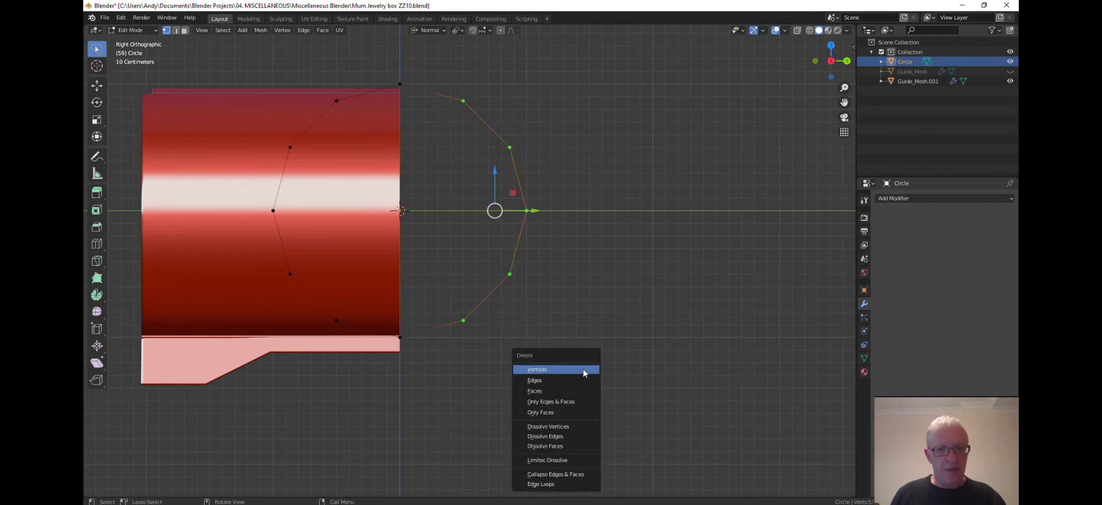
left_click(583, 370)
scroll(577, 330, "down", 1)
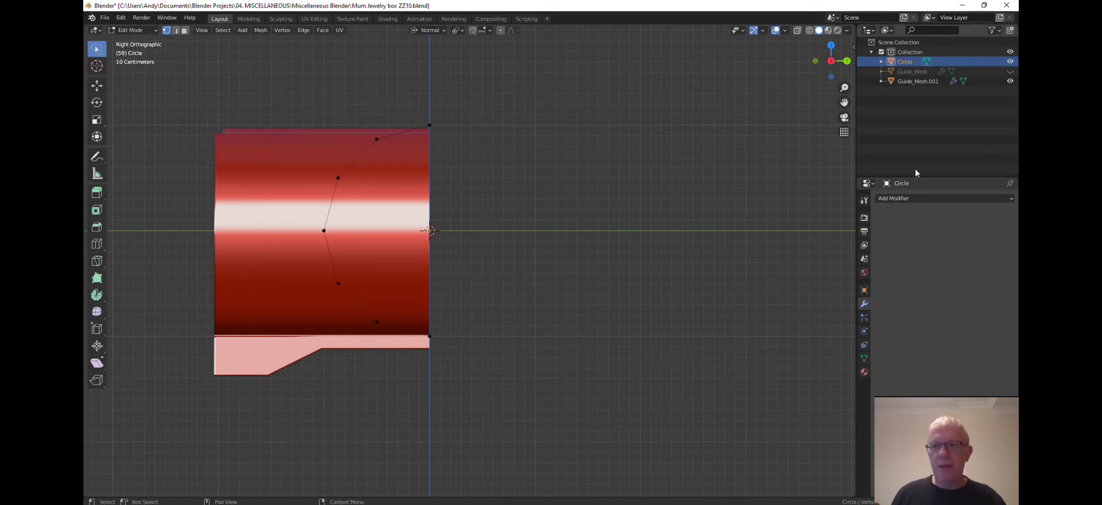
key("Tab")
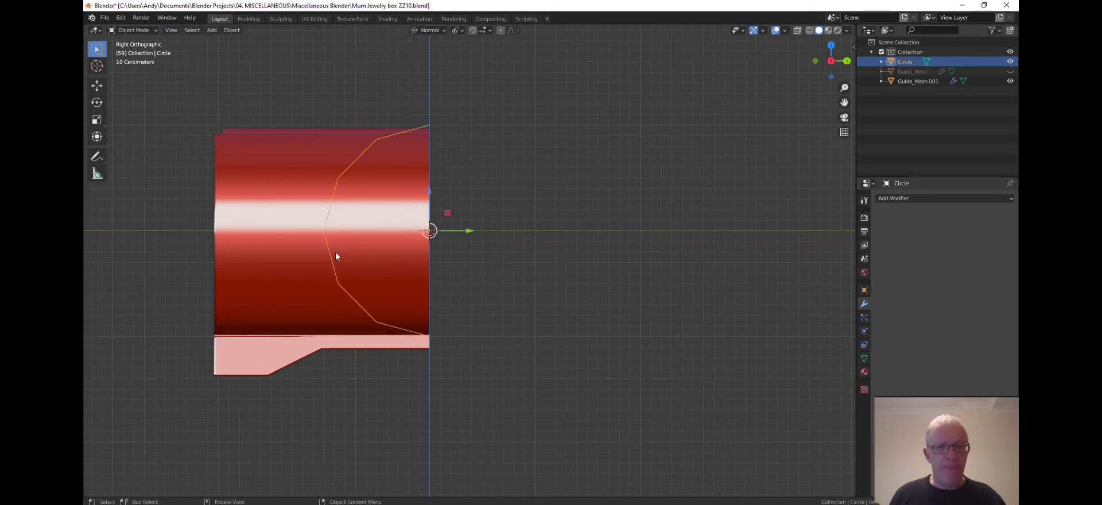
Step: Select the box and toggle its Mirror viewport display on, then back off
left_click(272, 239)
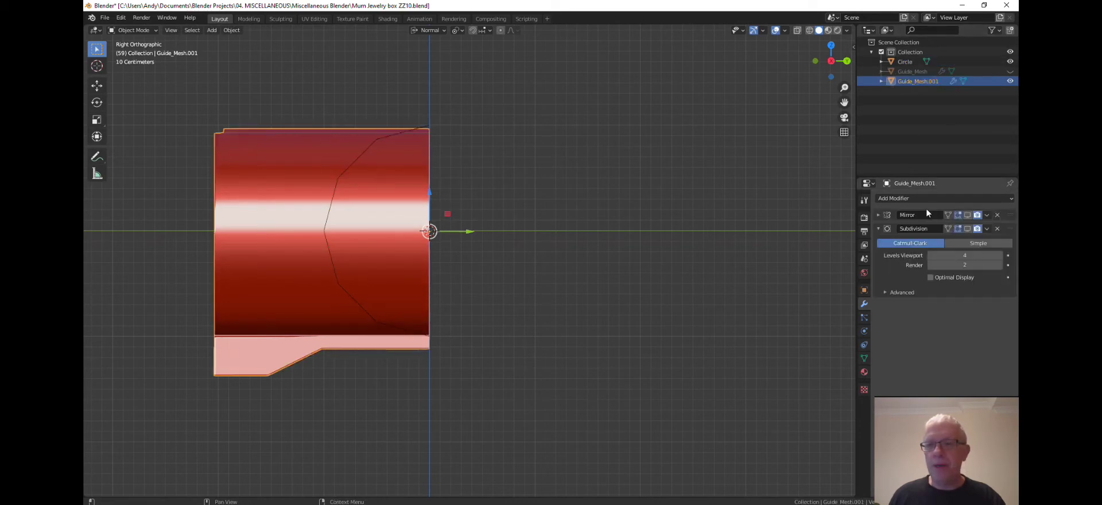
left_click(967, 214)
scroll(680, 269, "down", 1)
scroll(679, 269, "up", 1)
scroll(679, 270, "down", 1)
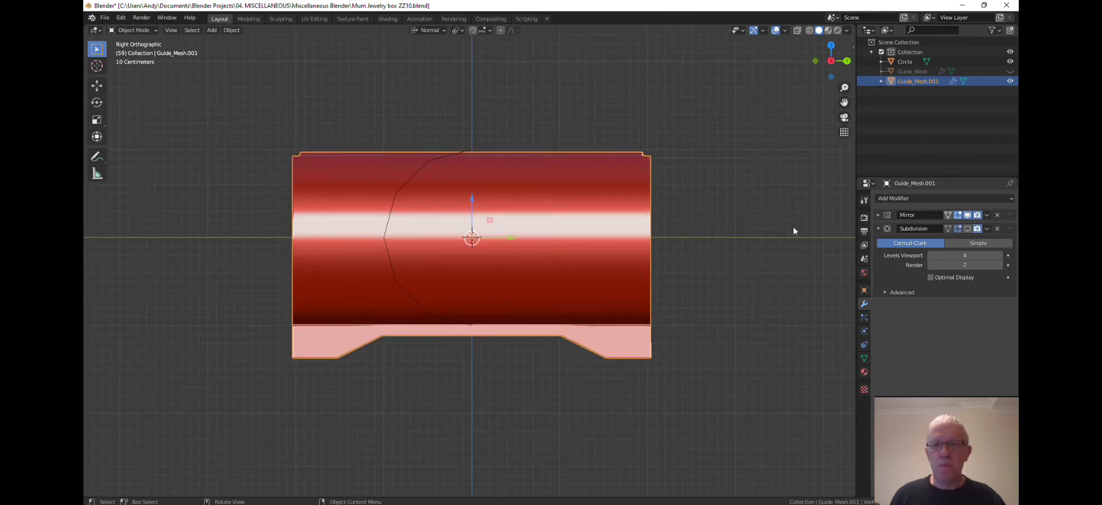
left_click(967, 214)
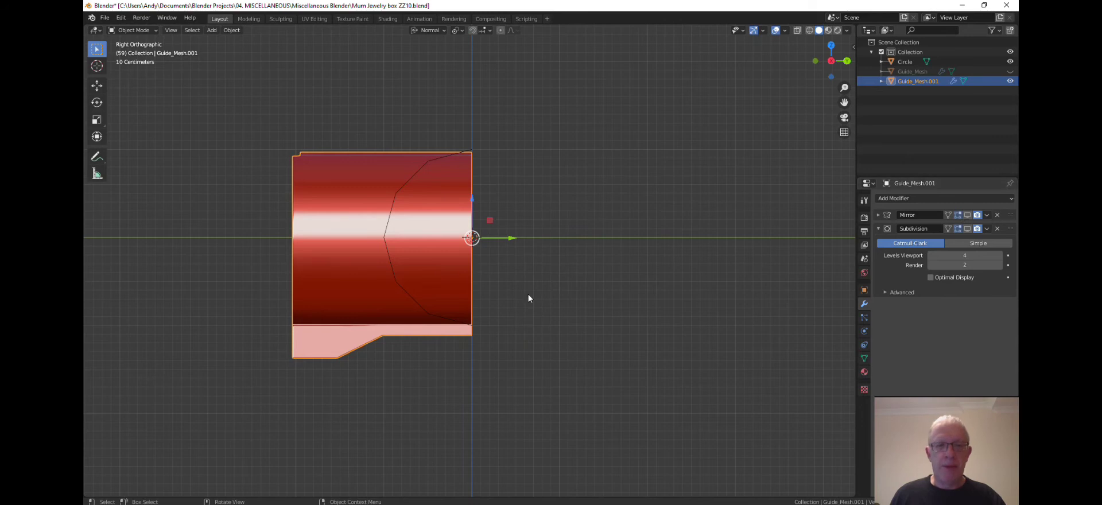
Step: Scale the whole arc down and slide it along Y to the box's end edge at mid-height
left_click(391, 266)
key("Tab")
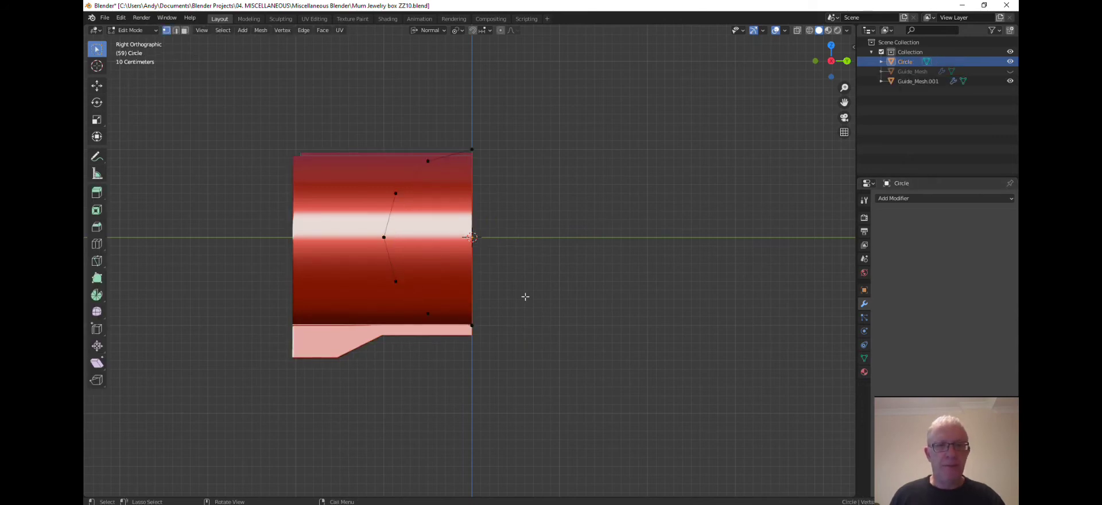
scroll(525, 297, "down", 1)
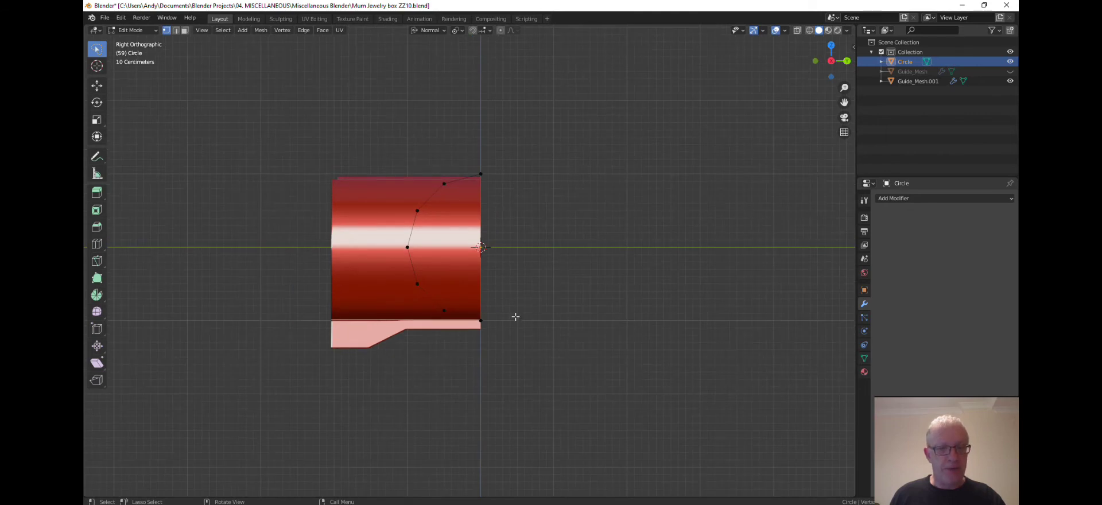
key("a")
key("s")
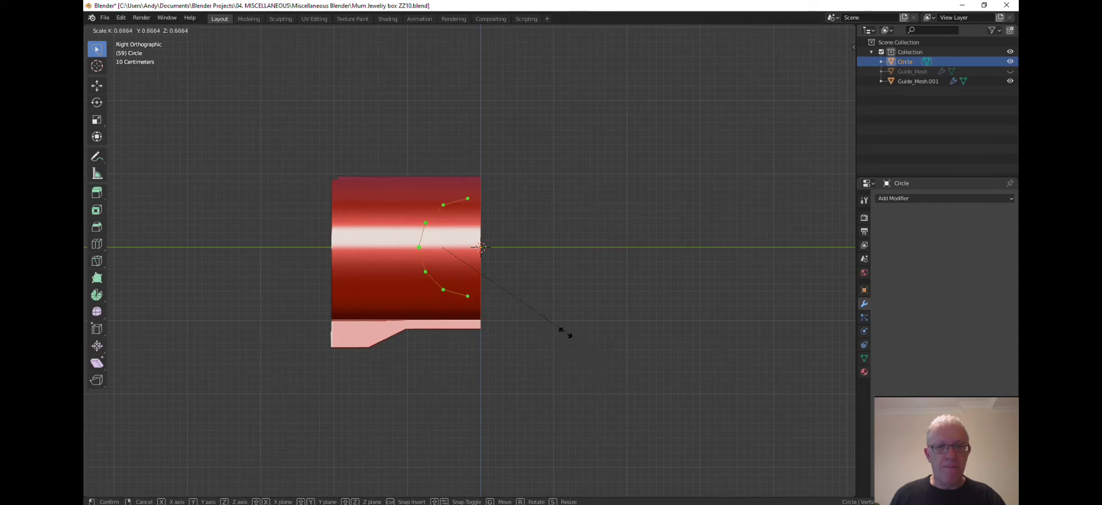
left_click(486, 285)
scroll(487, 286, "up", 2)
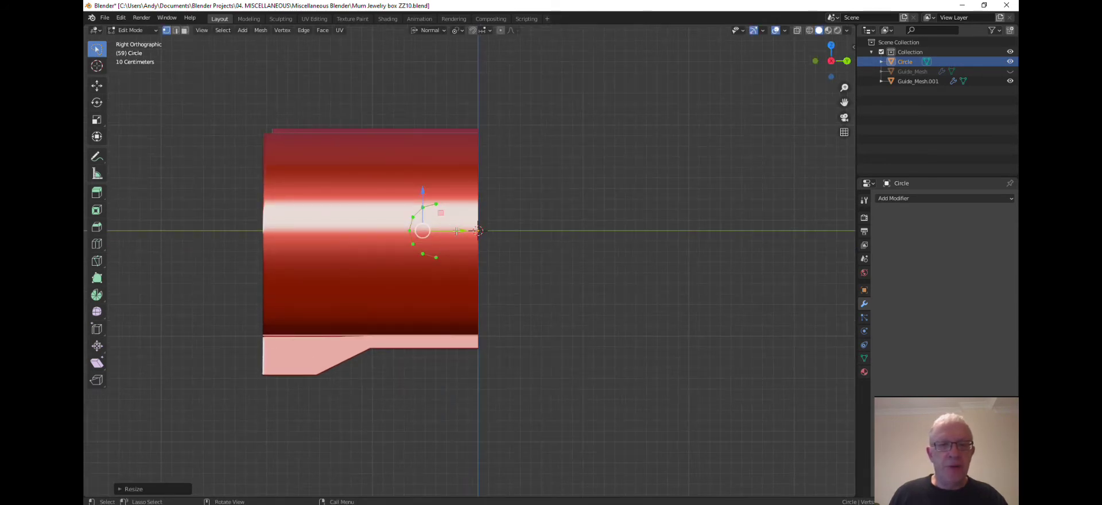
mouse_move(466, 228)
left_mouse_down()
mouse_move(502, 235)
mouse_move(485, 237)
left_mouse_up()
left_click(507, 312)
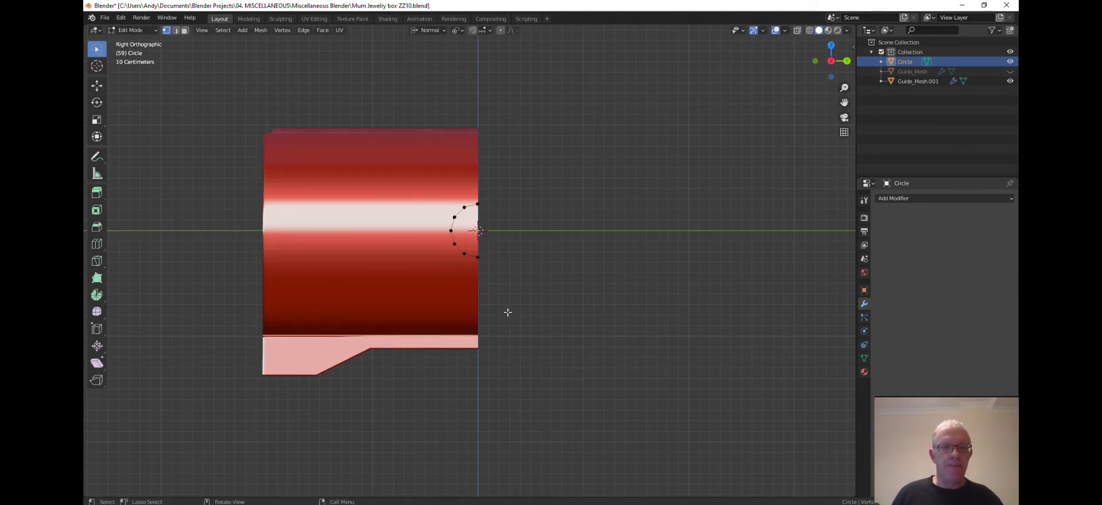
Step: Join the small arc and the box mesh into one object with Ctrl+J
key("Tab")
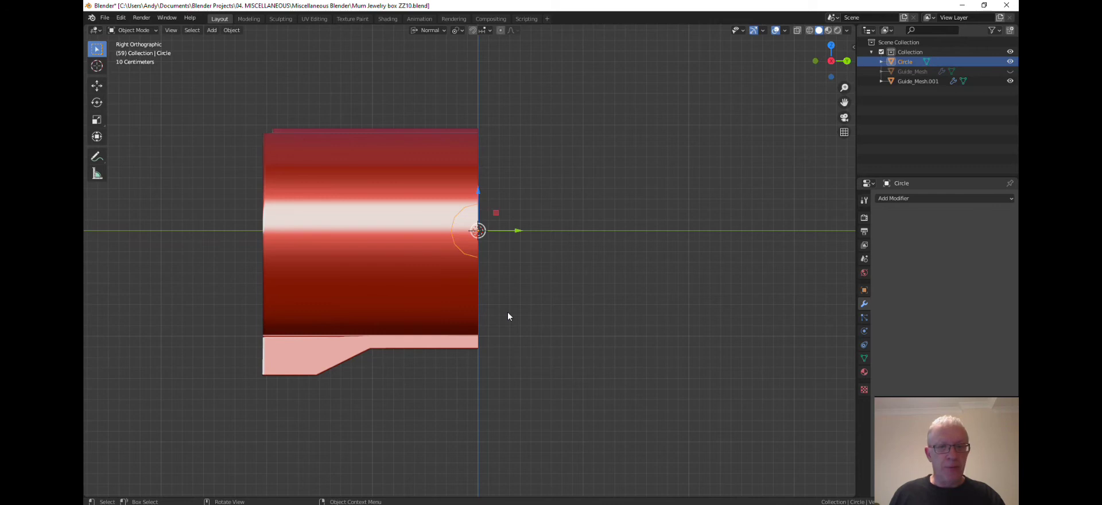
left_click(466, 250)
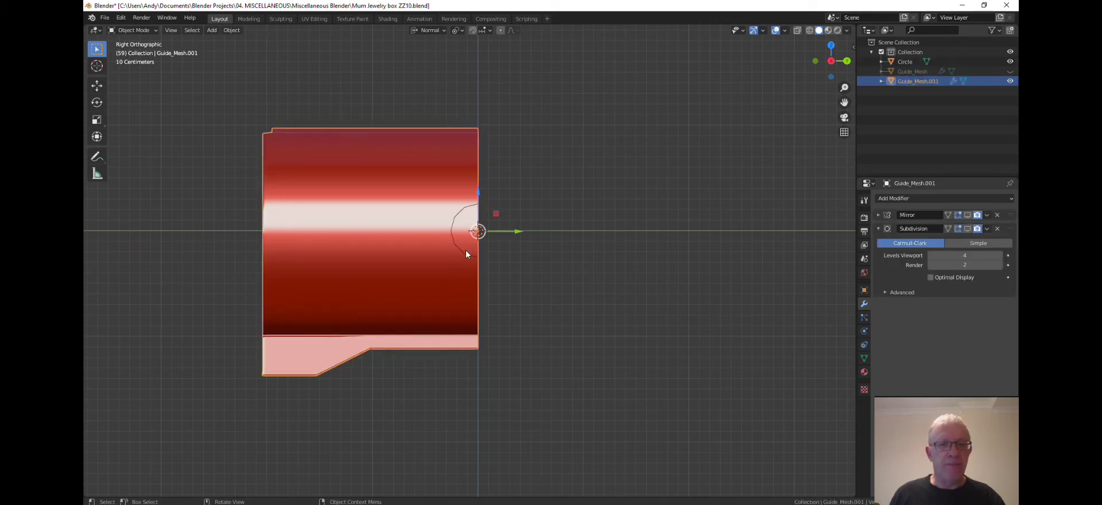
left_click(466, 253)
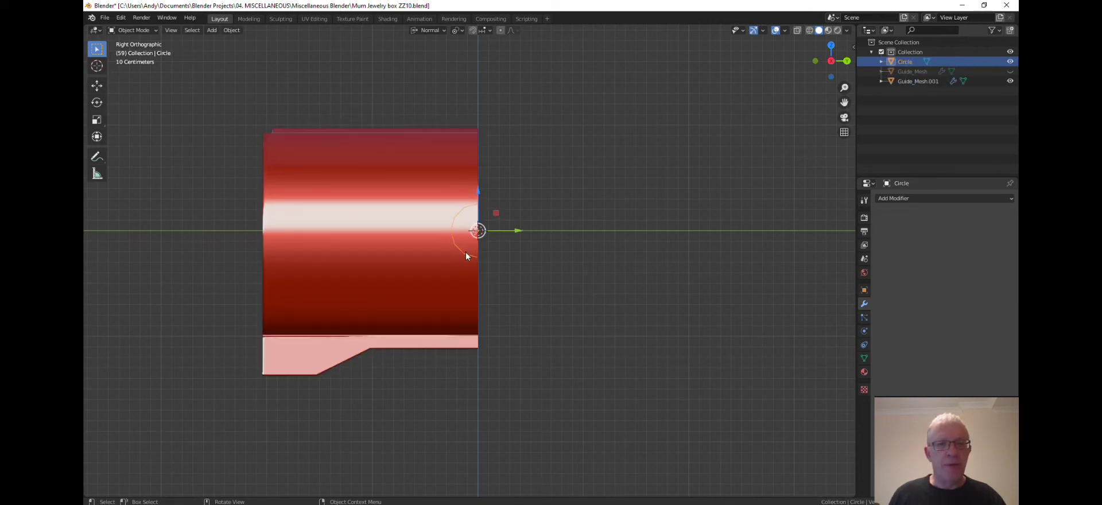
left_click(418, 269, "shift")
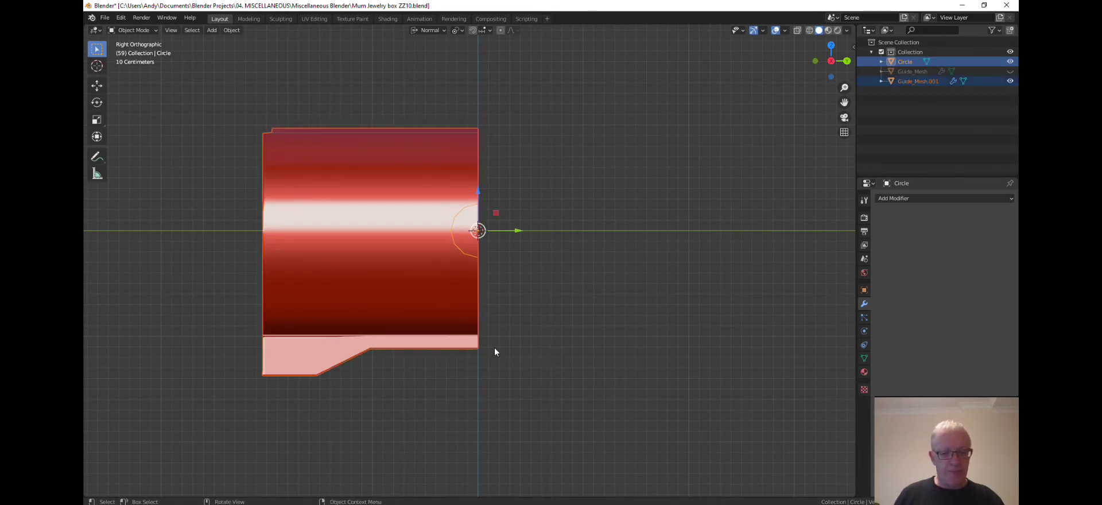
key("ctrl+j")
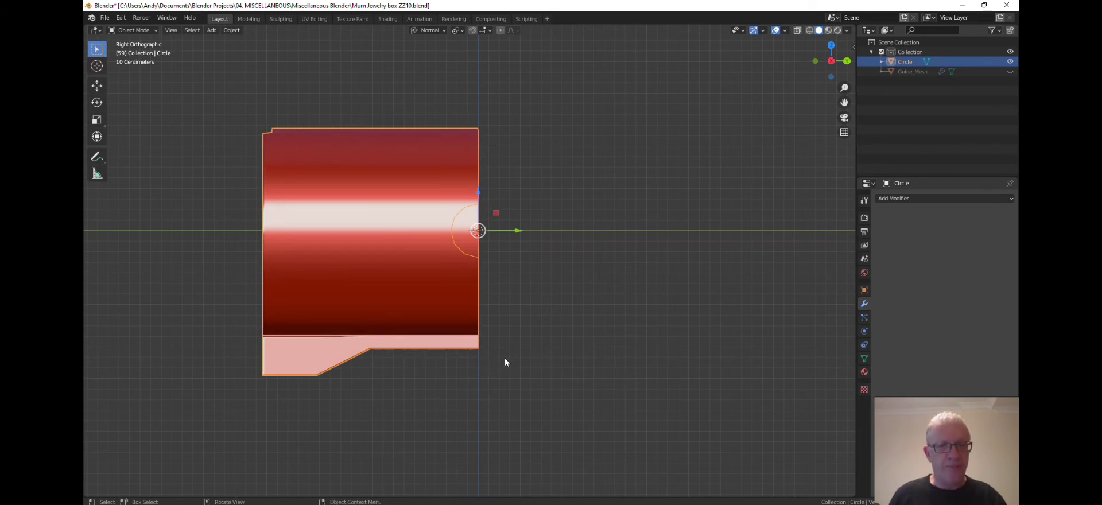
Step: Delete the three arc vertices lying on the box's centre edge and return to Object Mode
key("Tab")
scroll(535, 307, "up", 2)
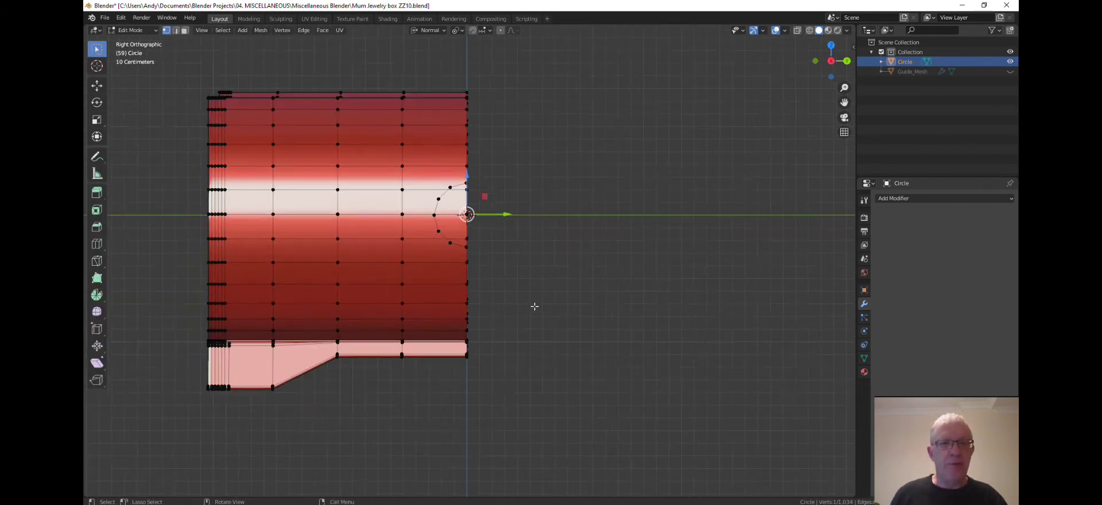
middle_click_drag(507, 290, 502, 287, "shift")
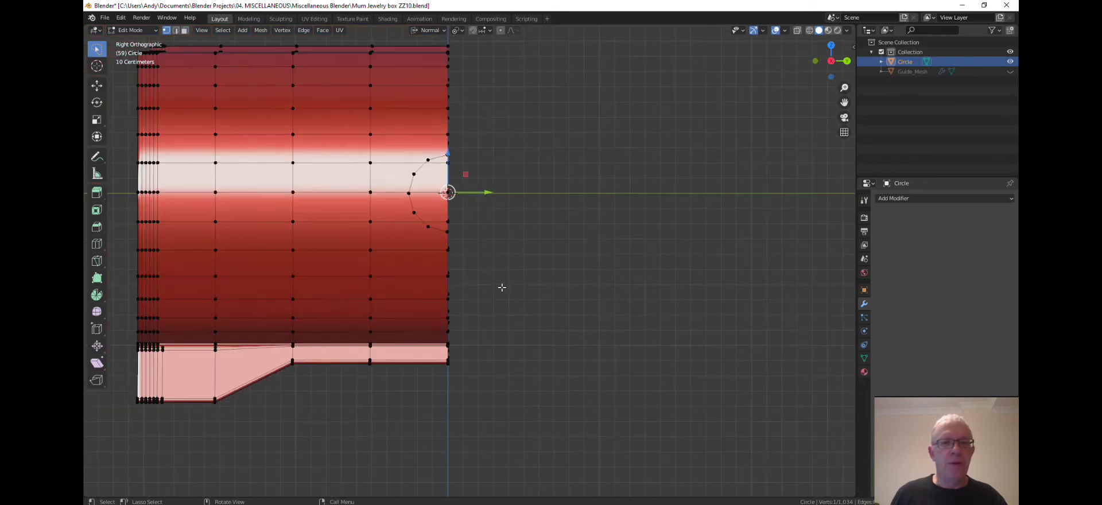
left_click(438, 165)
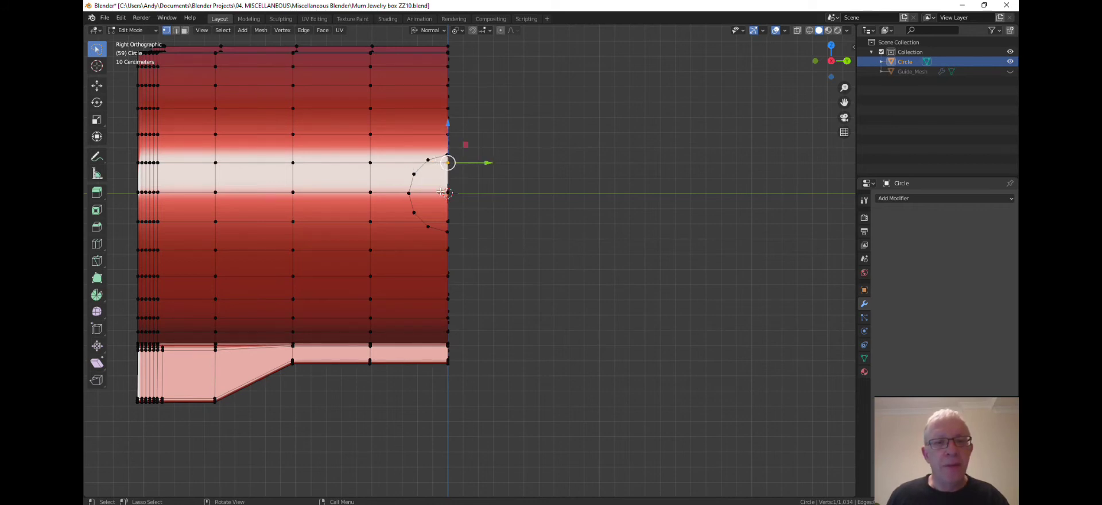
left_click(446, 192, "shift")
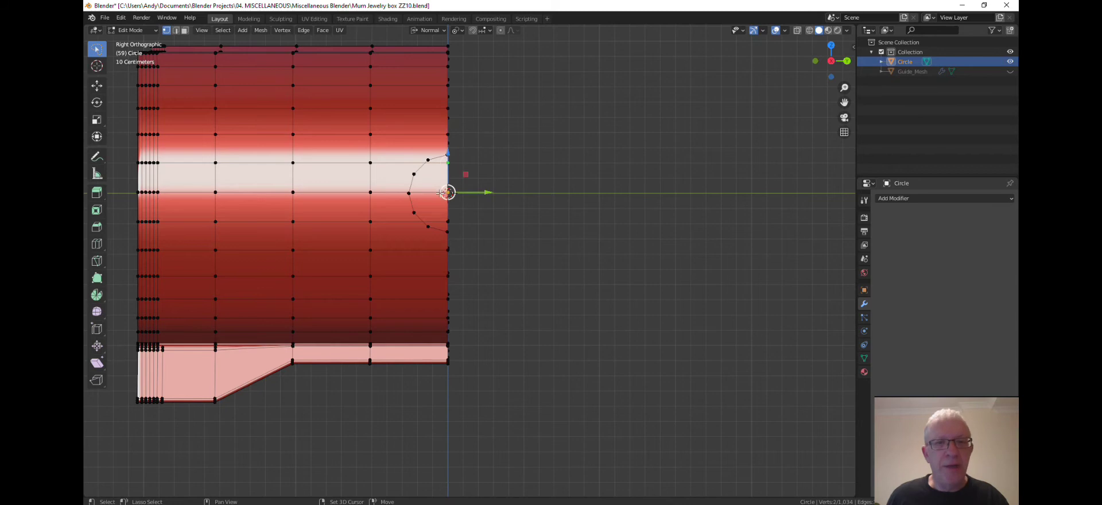
left_click(445, 221, "shift")
key("x")
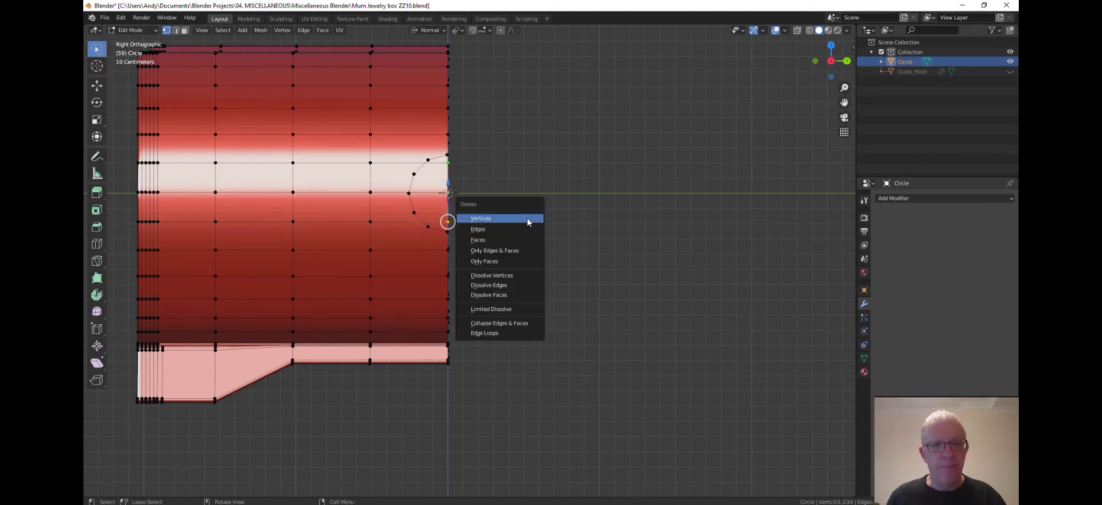
left_click(527, 218)
scroll(532, 218, "down", 2)
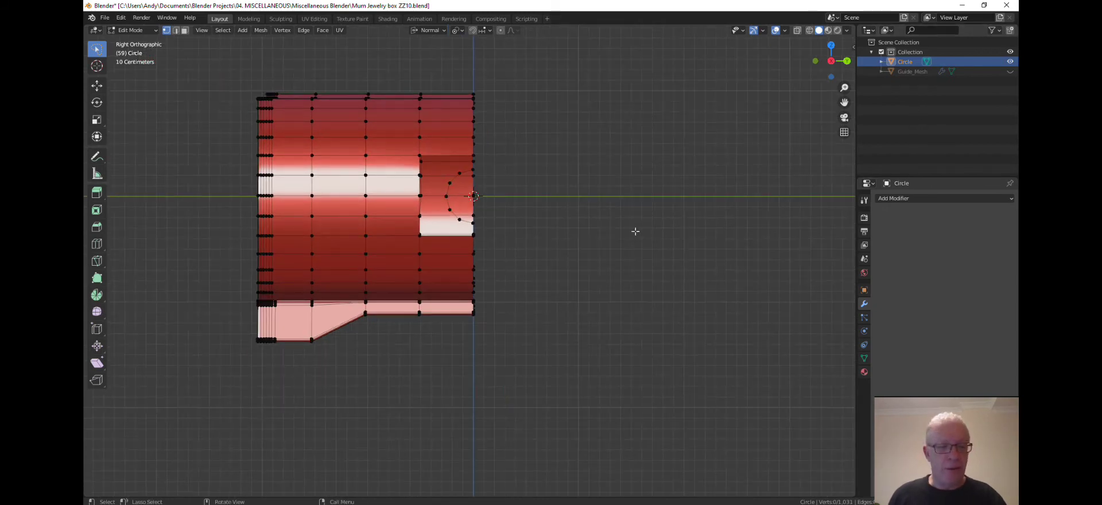
key("Tab")
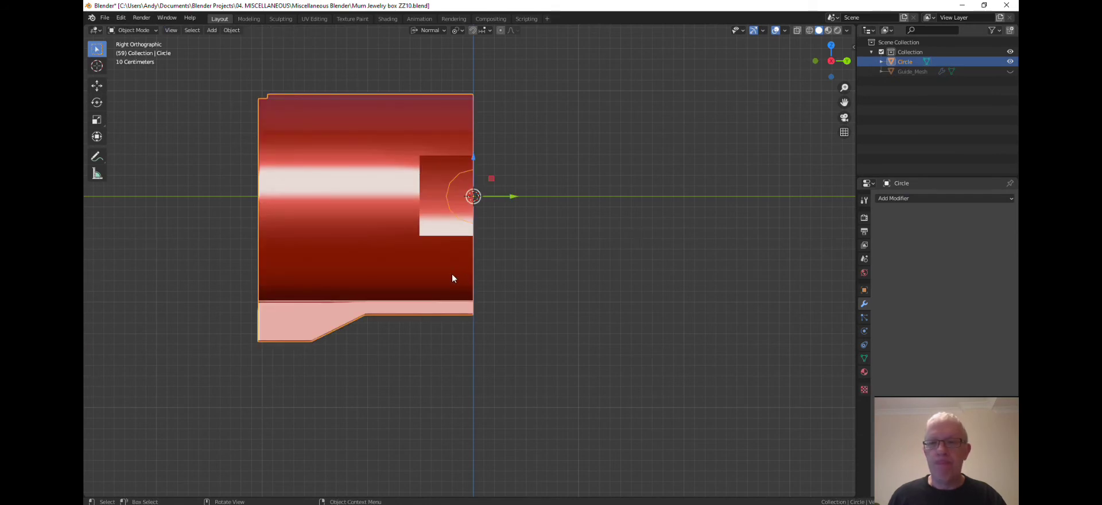
Step: Add an X-axis Mirror modifier from the Generate list to Guide_Mesh
key("Tab")
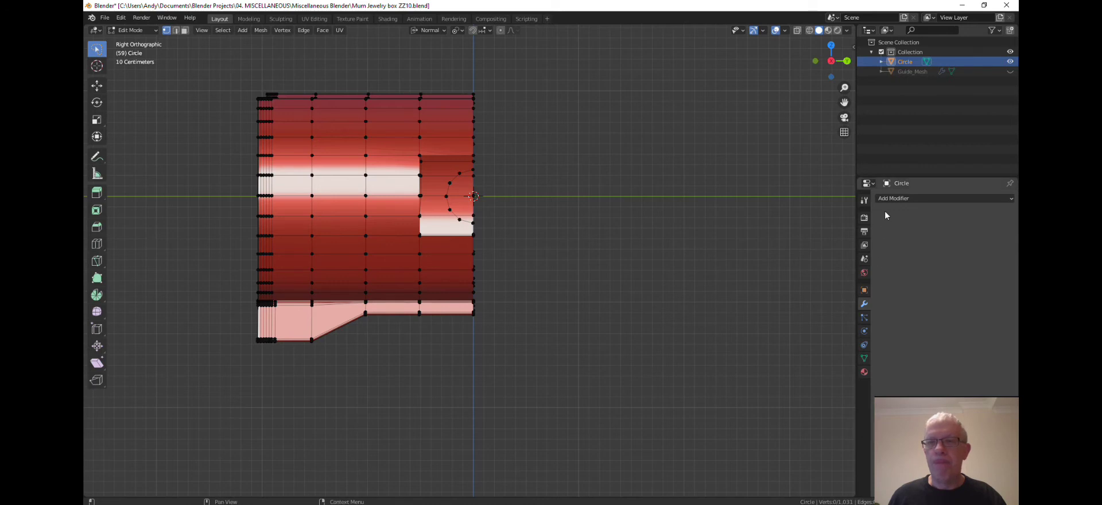
left_click(900, 71)
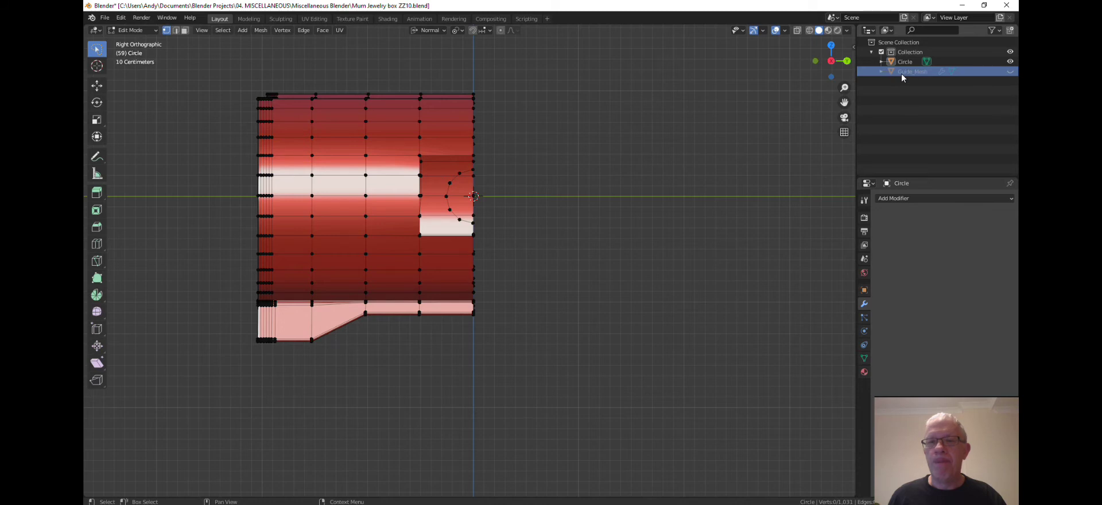
mouse_move(519, 204)
middle_mouse_down()
mouse_move(509, 216)
mouse_move(530, 232)
mouse_move(505, 239)
mouse_move(511, 215)
mouse_move(516, 233)
mouse_move(507, 235)
middle_mouse_up()
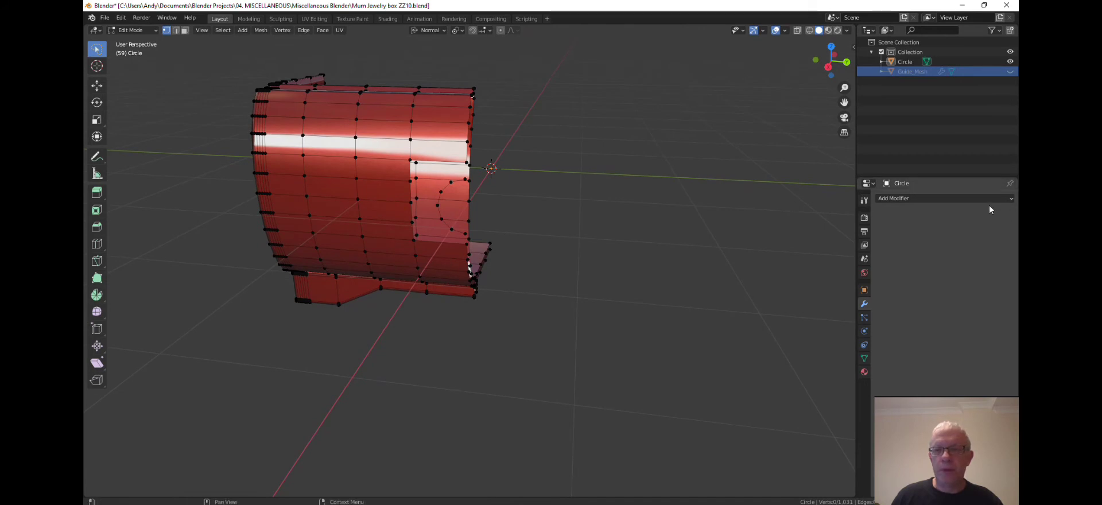
left_click(902, 199)
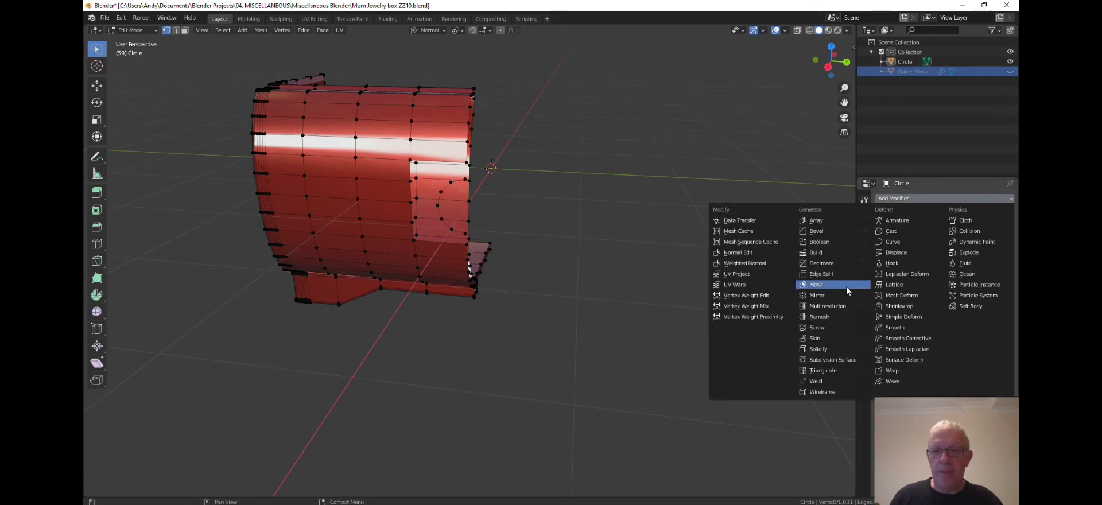
left_click(838, 295)
middle_click_drag(839, 296, 485, 231)
scroll(517, 241, "up", 2)
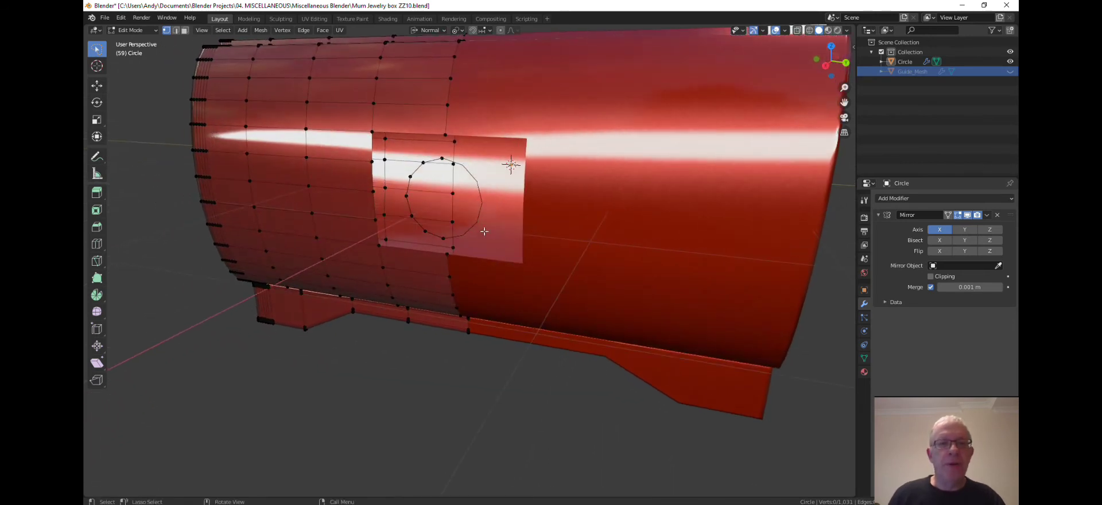
Step: Fill a face from three circle-top vertices to the panel's top-left corner, then reselect corner and circle top
left_click(443, 137)
left_click(442, 159, "shift")
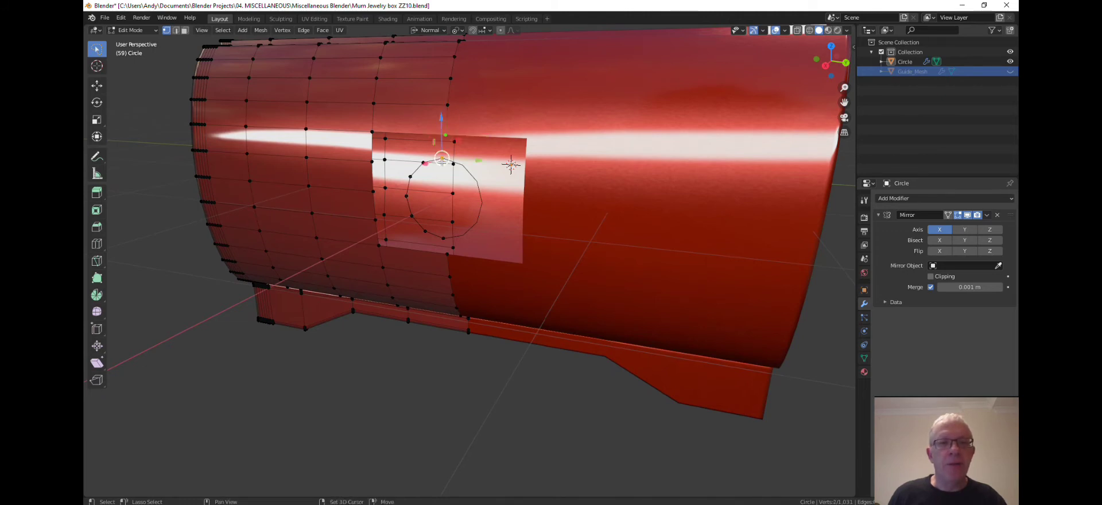
left_click(423, 163, "shift")
left_click(372, 131, "shift")
key("f")
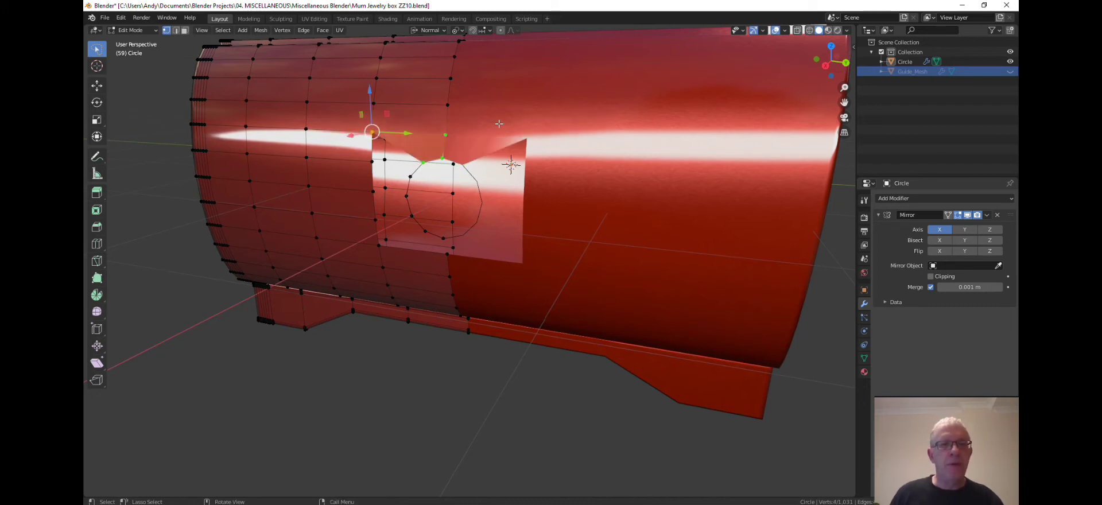
left_click(373, 137)
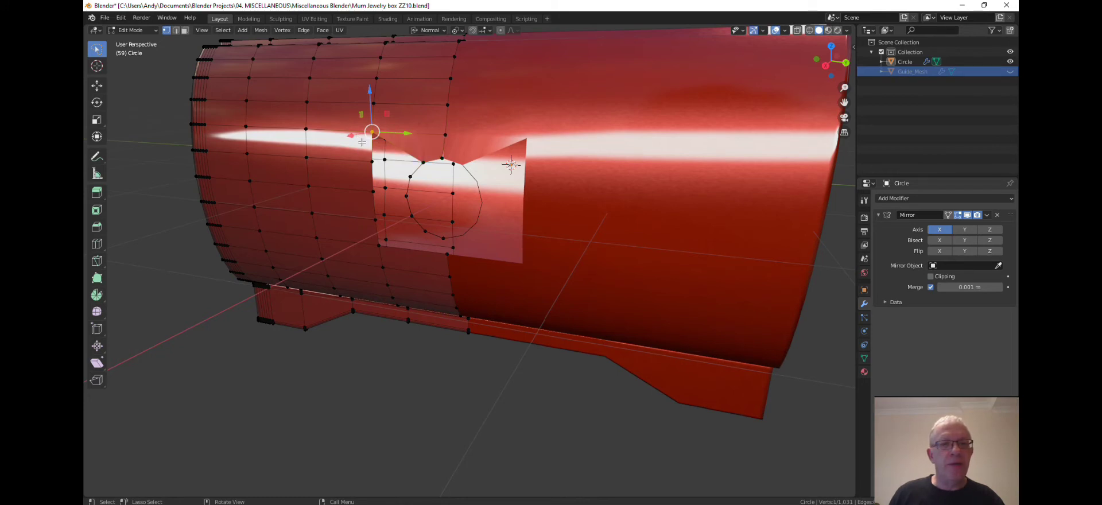
left_click(421, 165, "shift")
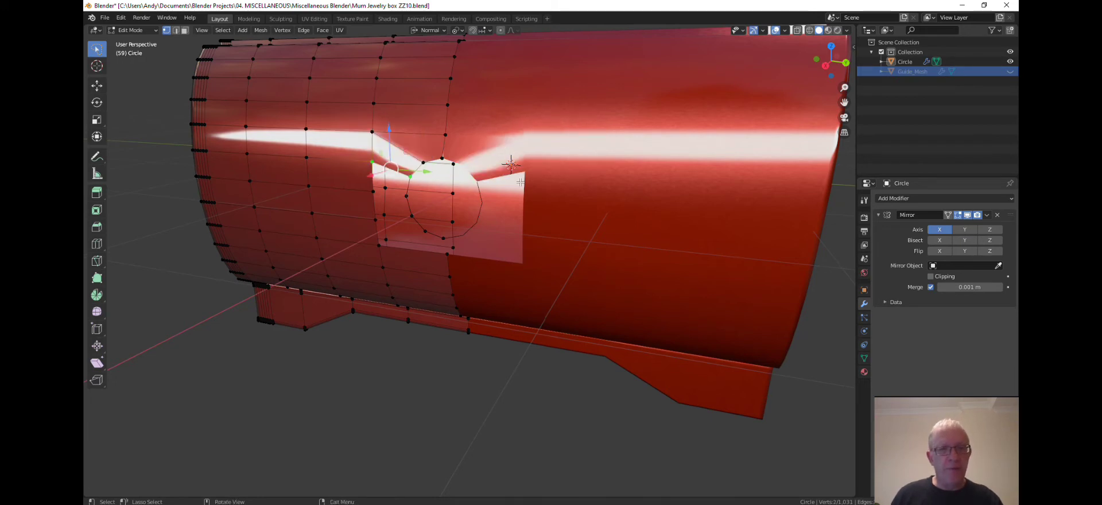
scroll(520, 182, "up", 2)
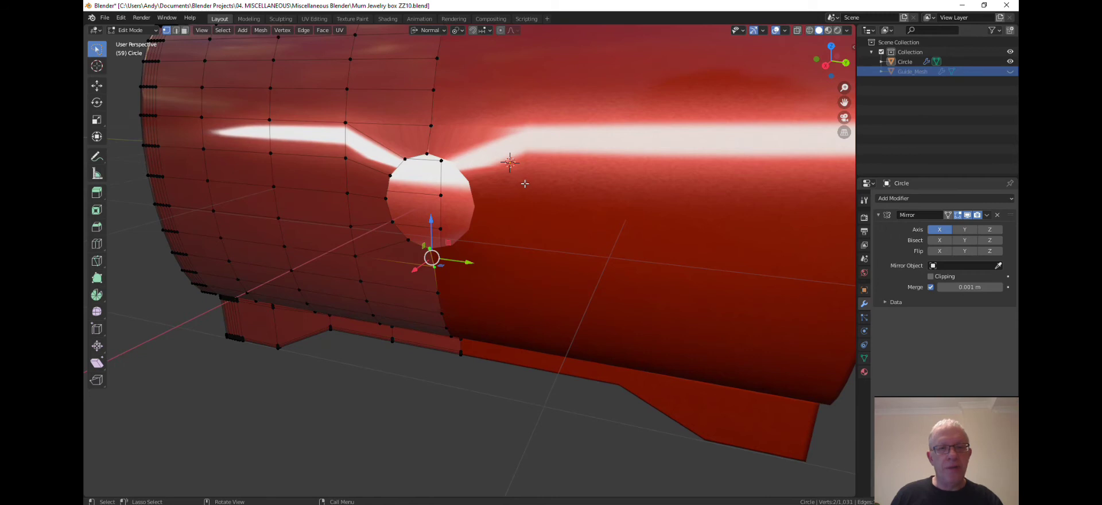
mouse_move(523, 179)
middle_mouse_down()
mouse_move(559, 201)
mouse_move(536, 175)
middle_mouse_up()
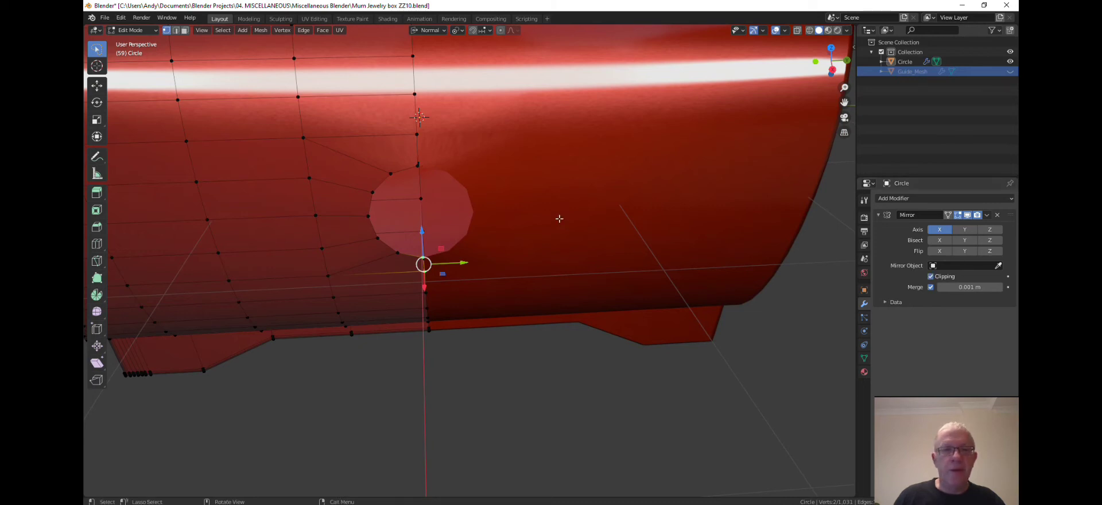
Step: Slide the circle's top and bottom vertices along Y onto the mirror centre seam
left_click(417, 165)
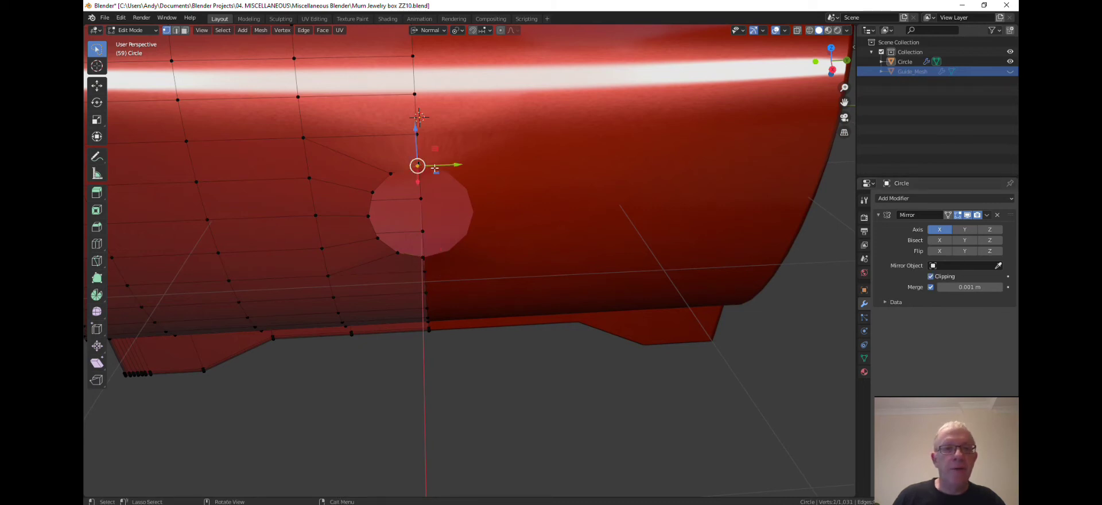
key("g")
key("y")
left_click(437, 205)
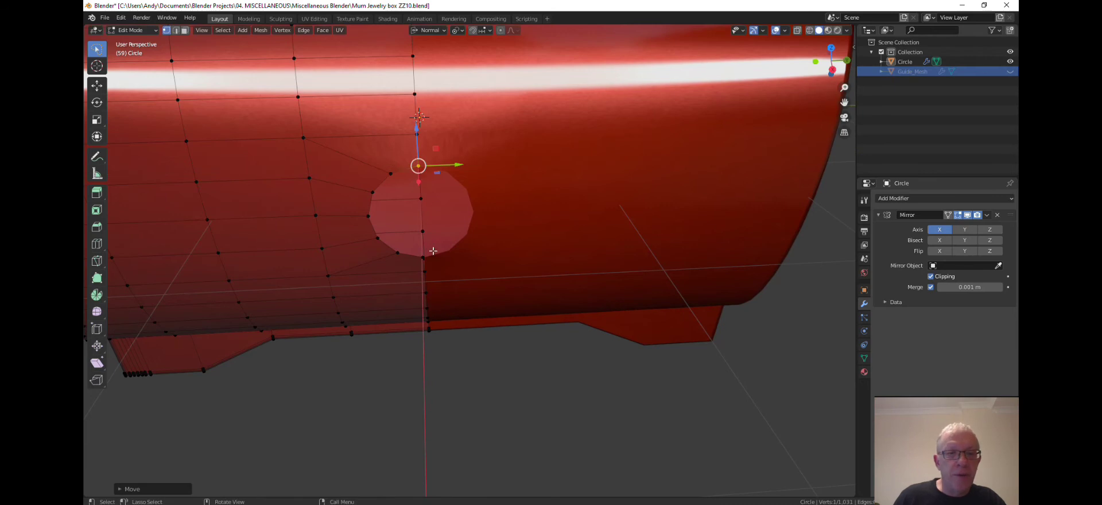
key("alt+a")
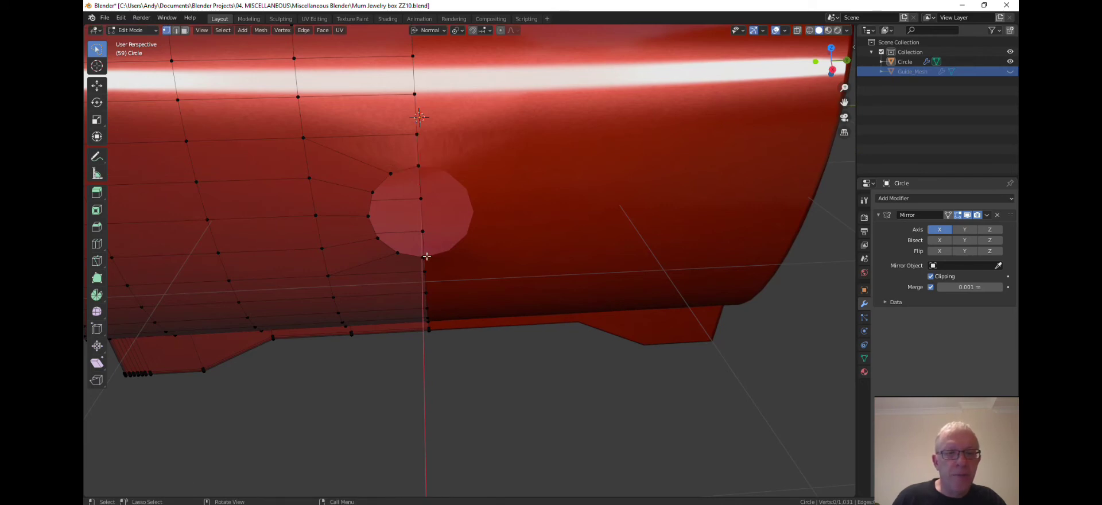
left_click(423, 257)
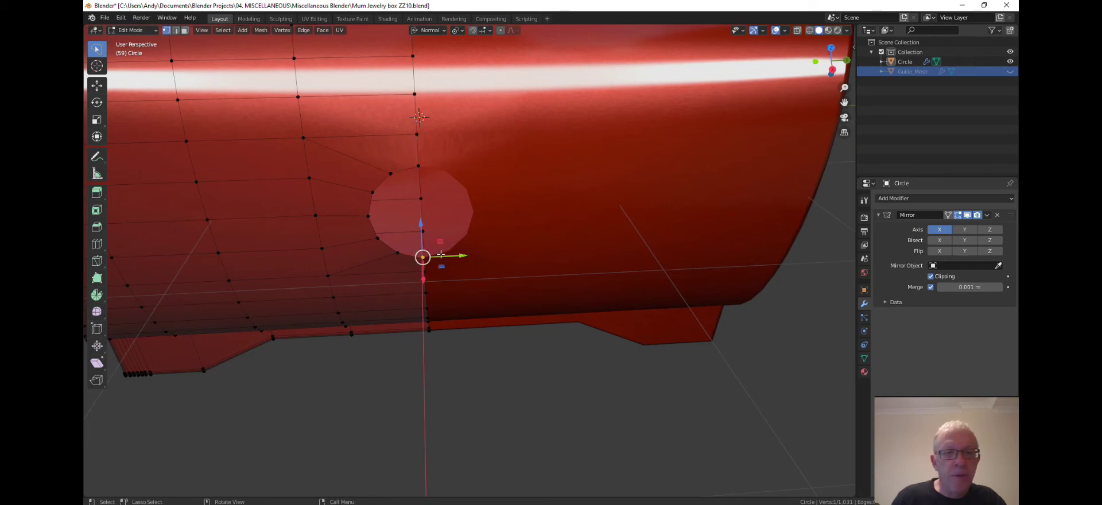
key("g")
key("y")
left_click(457, 227)
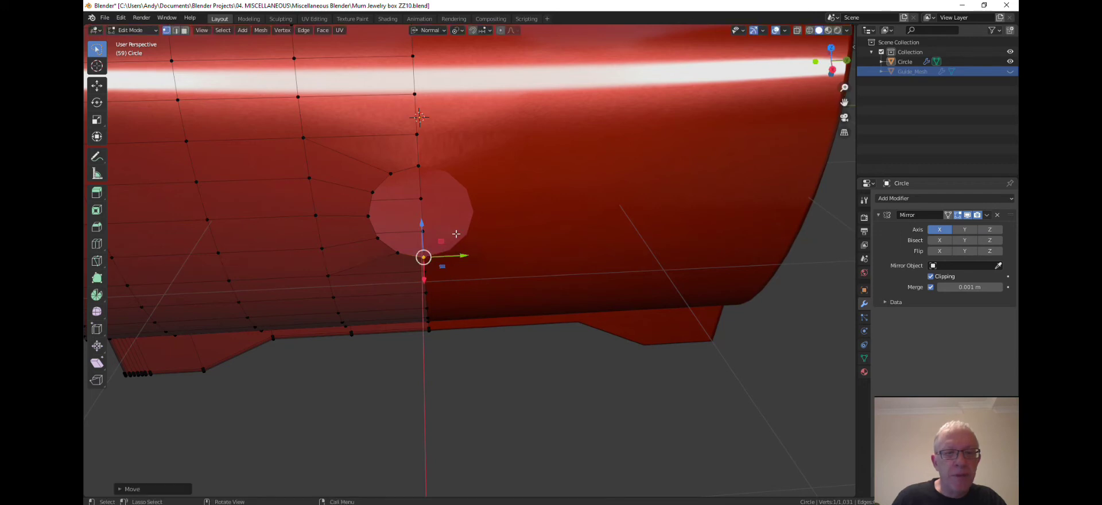
scroll(464, 244, "up", 2)
mouse_move(464, 244)
middle_mouse_down()
mouse_move(488, 222)
mouse_move(475, 255)
middle_mouse_up()
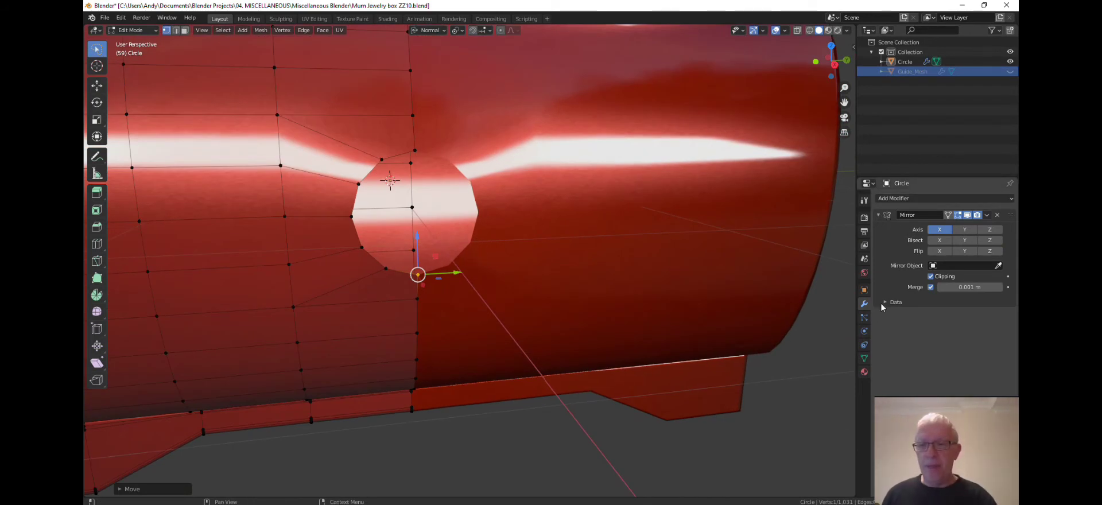
Step: Add a Catmull-Clark Subdivision Surface after Mirror, with viewport and render levels both 2
left_click(877, 215)
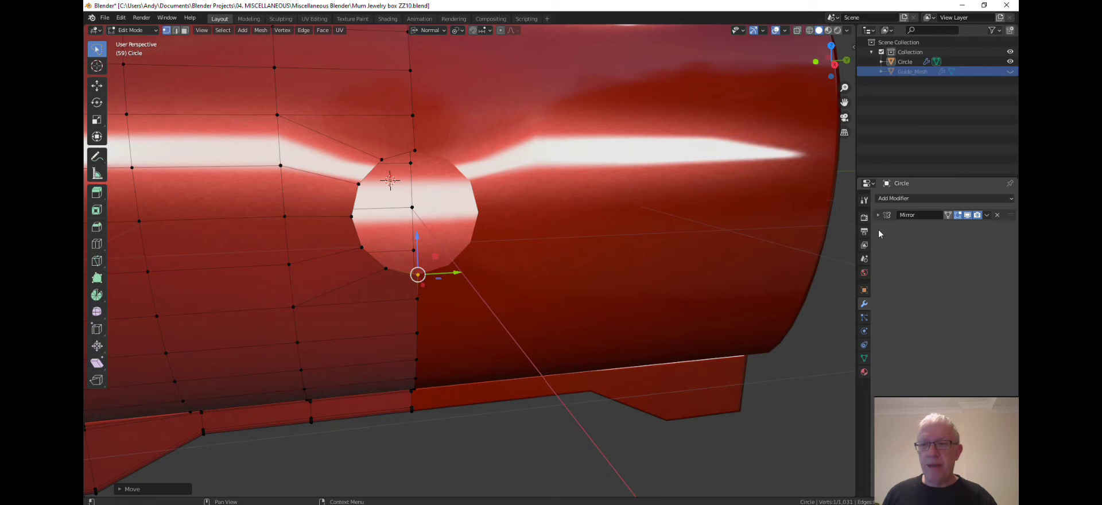
left_click(897, 198)
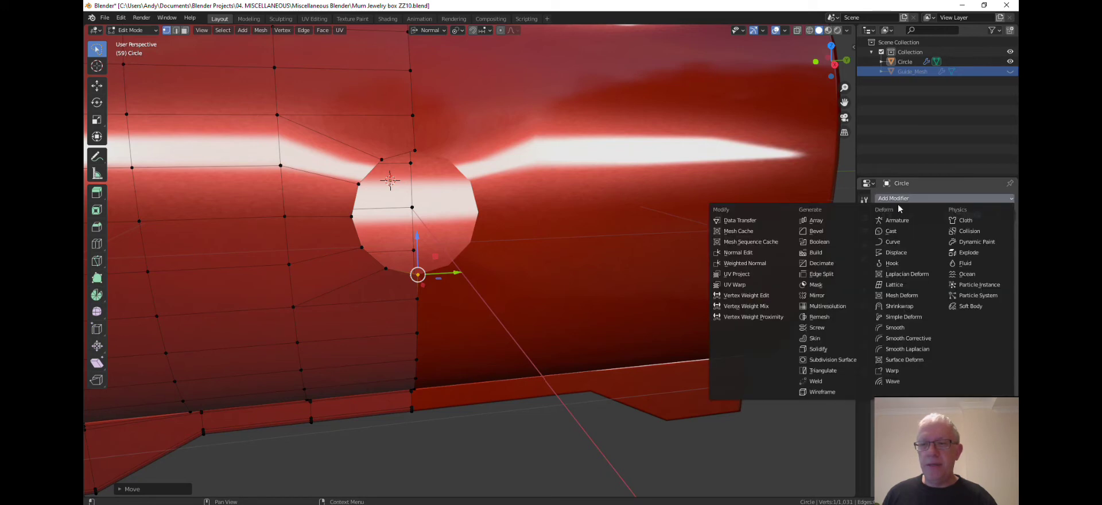
left_click(847, 362)
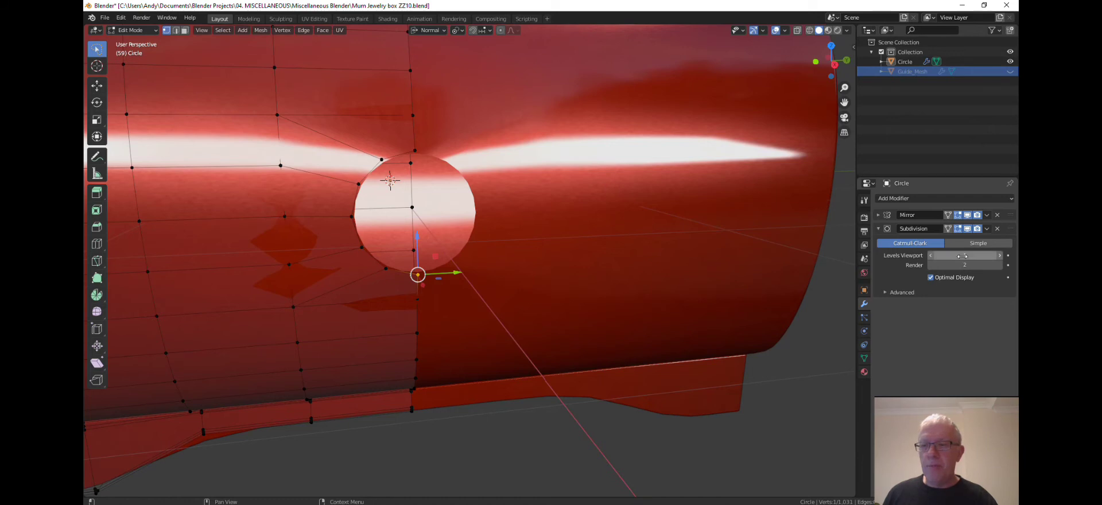
left_click(999, 264)
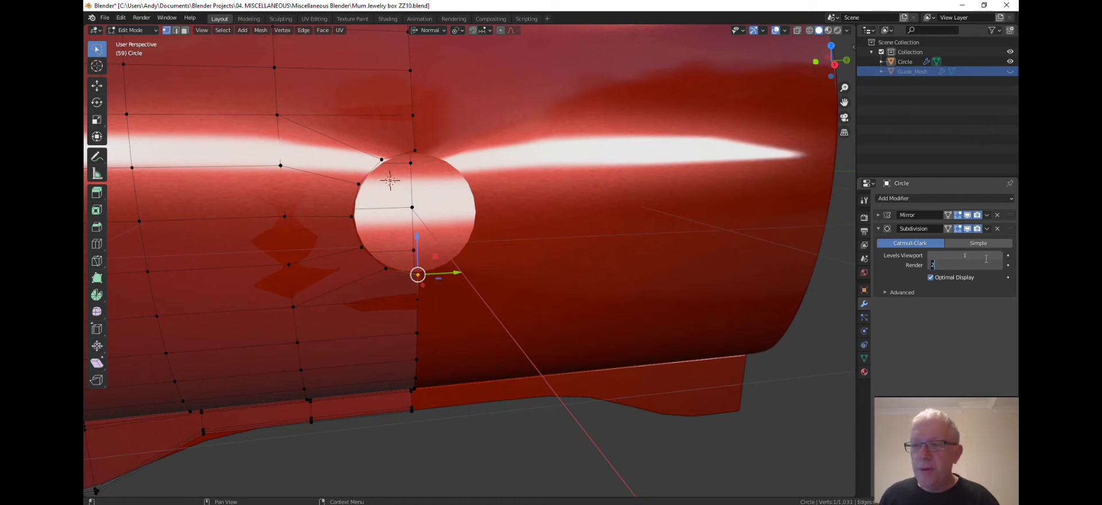
key("Return")
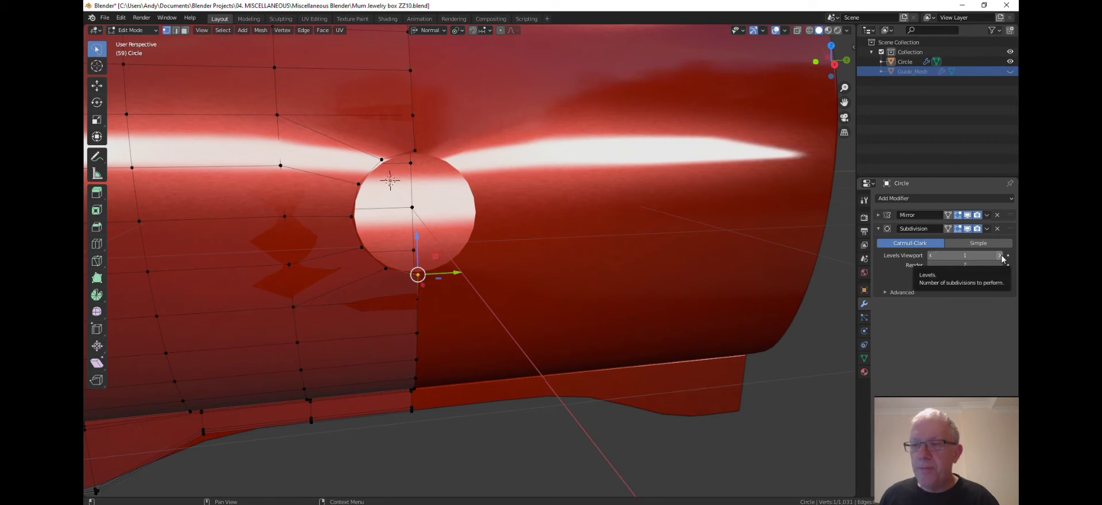
left_click(1001, 255)
middle_click_drag(505, 269, 568, 263)
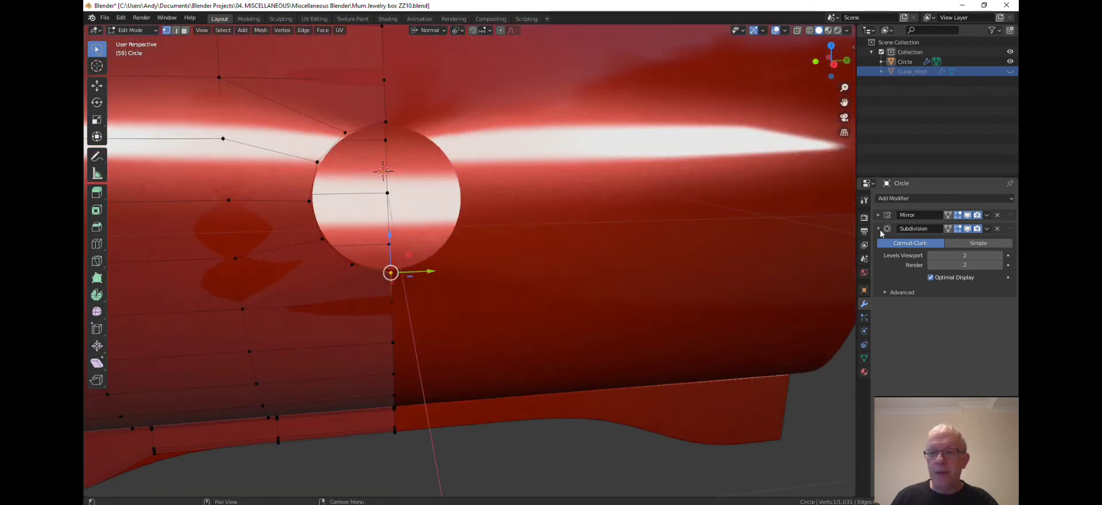
Step: In Object Mode, add a Shrinkwrap modifier third in the Circle's stack
left_click(878, 228)
left_click(890, 199)
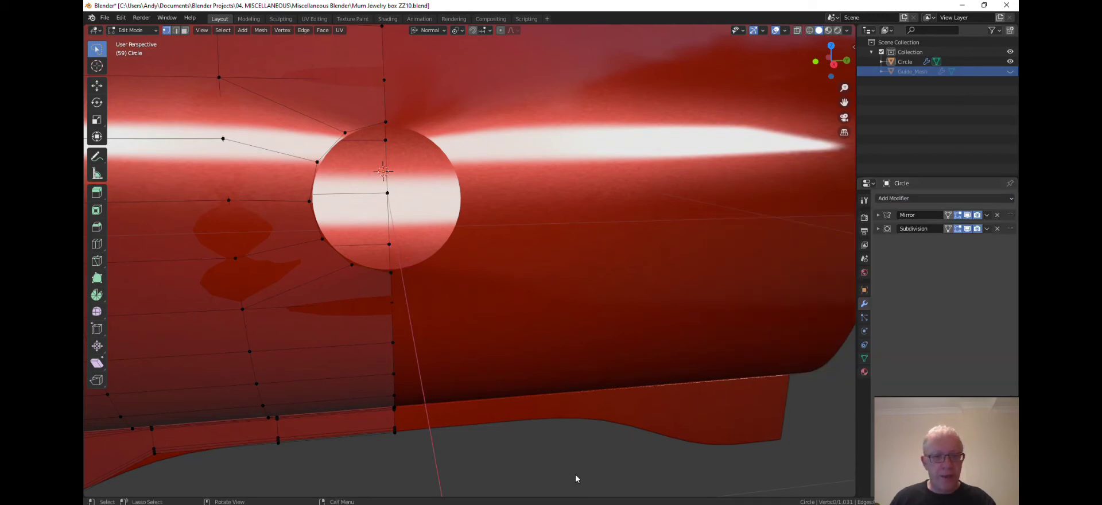
key("Tab")
middle_click_drag(752, 417, 678, 369)
middle_click_drag(479, 234, 786, 255)
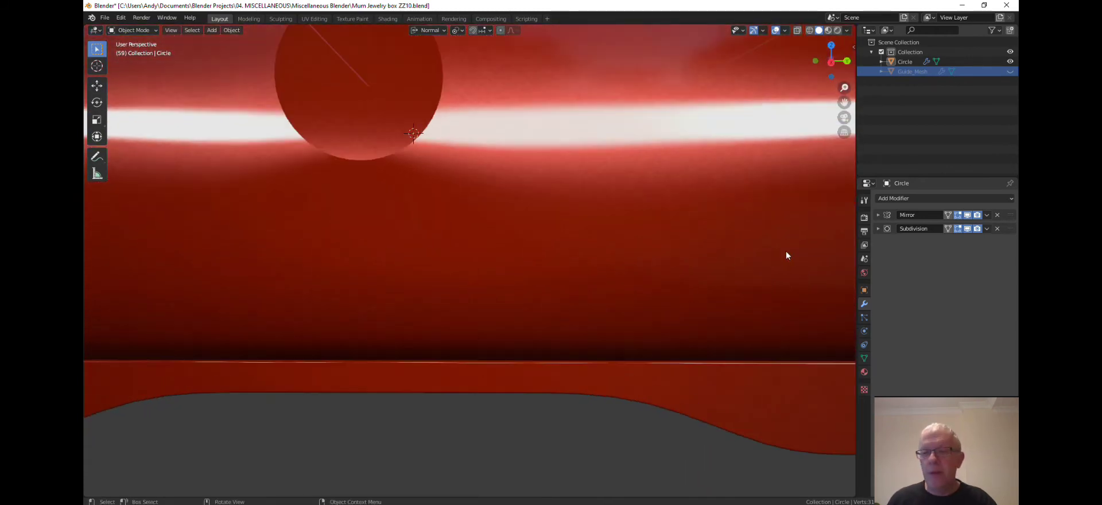
left_click(893, 197)
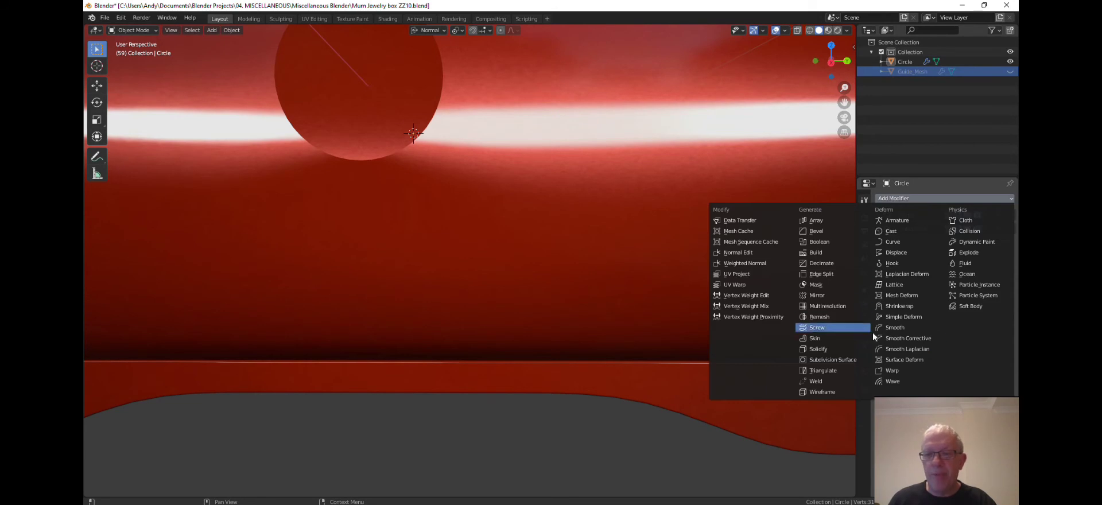
left_click(892, 307)
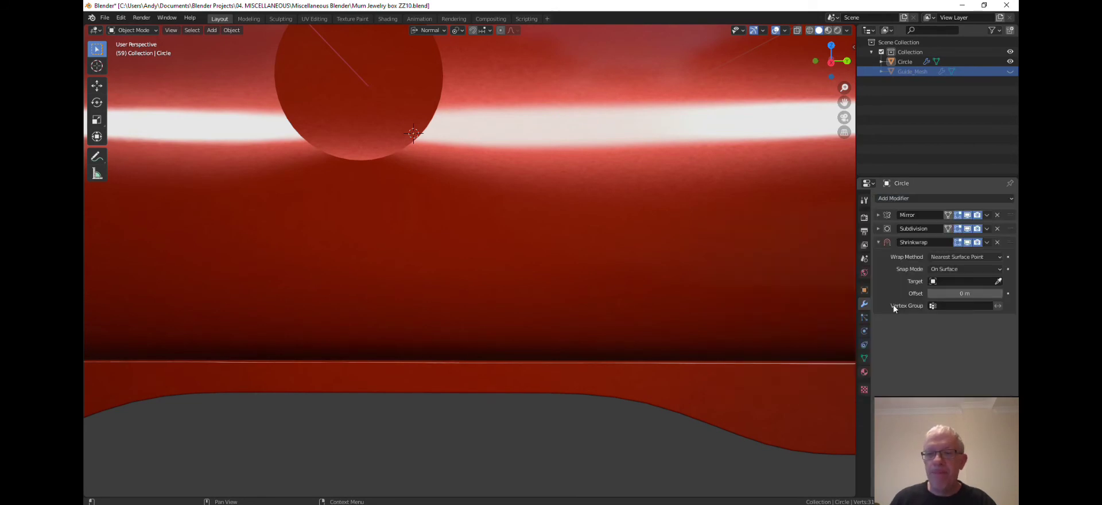
Step: Frame the Circle and look at the box in Right Orthographic view
key("KP_Decimal")
scroll(699, 343, "down", 3)
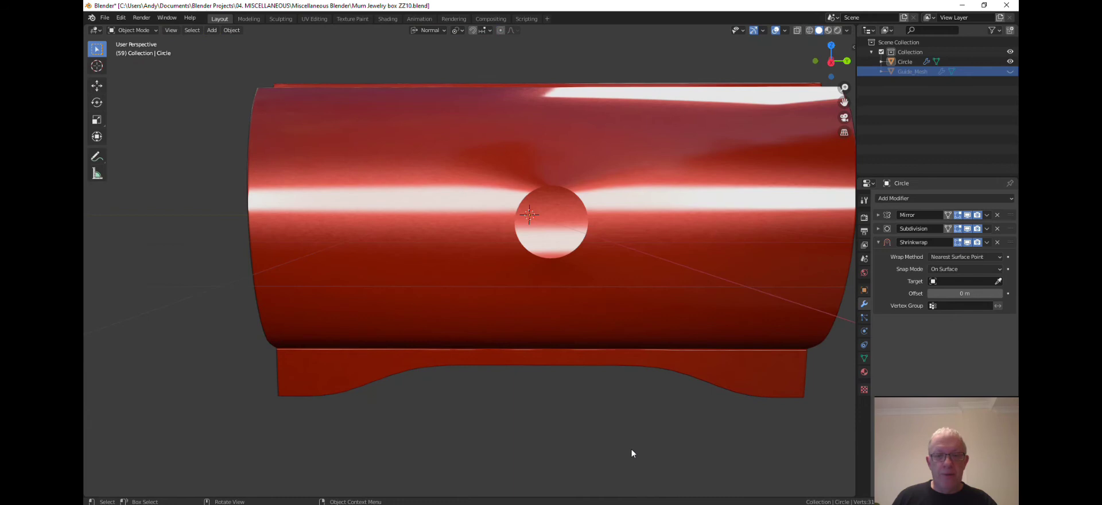
key("KP_3")
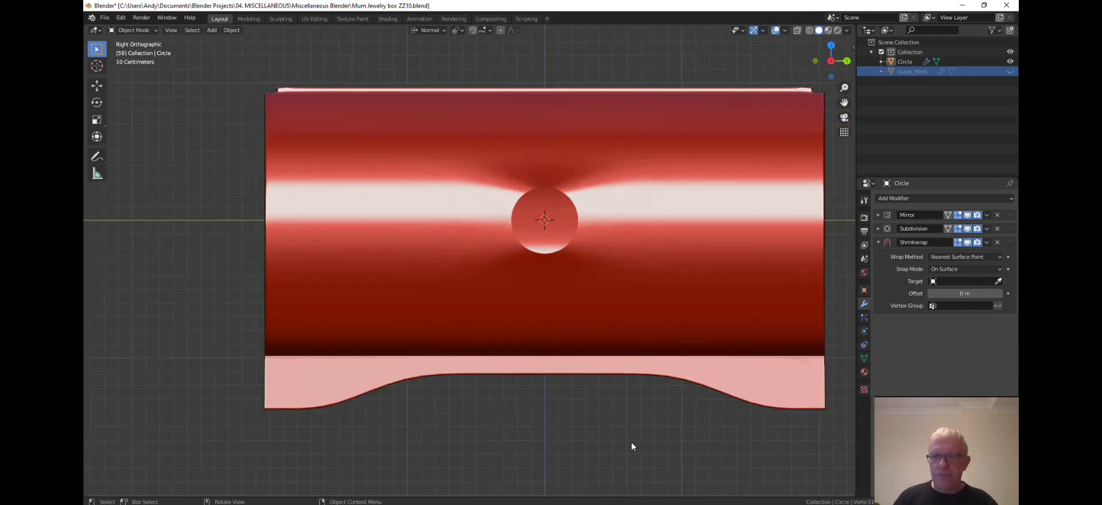
middle_click_drag(652, 438, 570, 442, "shift")
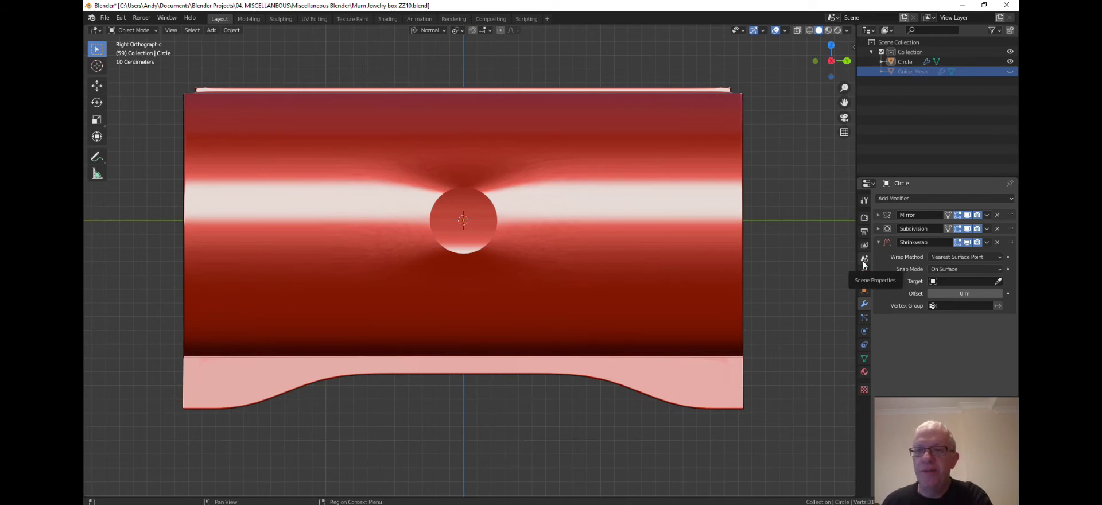
Step: Set the Shrinkwrap target to Guide_Mesh and inspect the wrapped Circle in Edit Mode
left_click(949, 280)
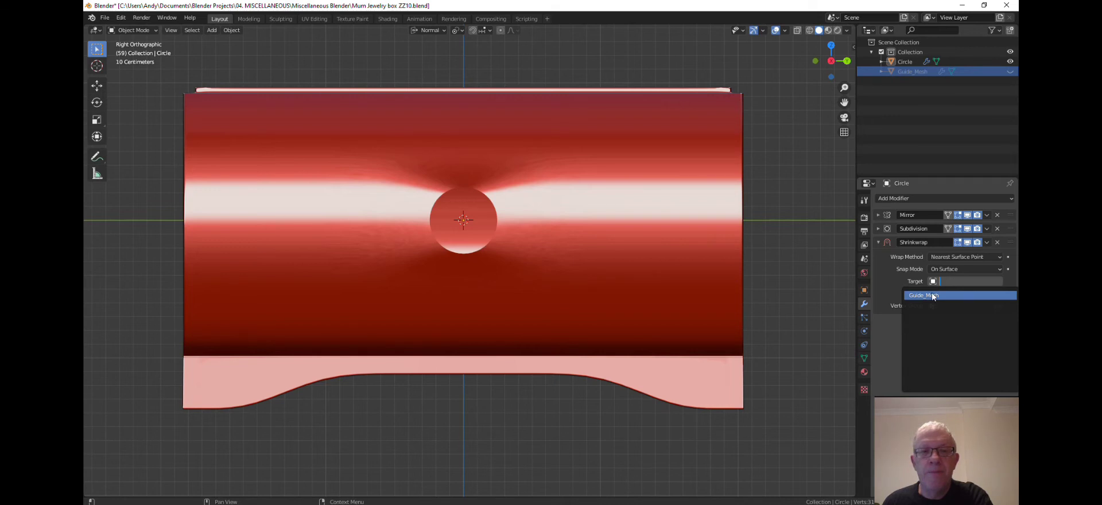
left_click(931, 294)
middle_click_drag(519, 288, 354, 170)
key("Tab")
scroll(445, 273, "up", 4)
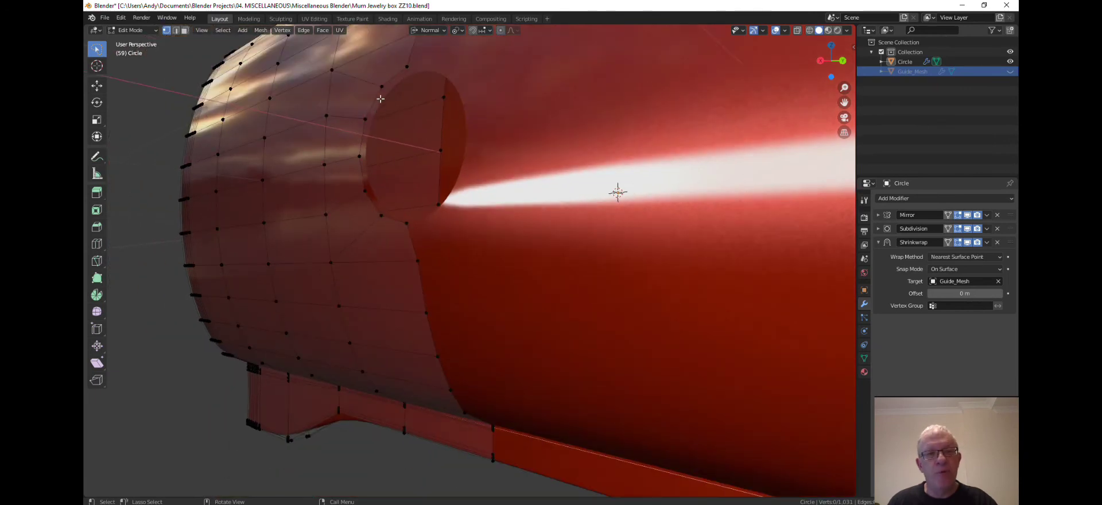
middle_click_drag(529, 154, 600, 226)
Step: Duplicate the Shrinkwrap modifier, then apply the original, leaving Shrinkwrap.001 live
key("Tab")
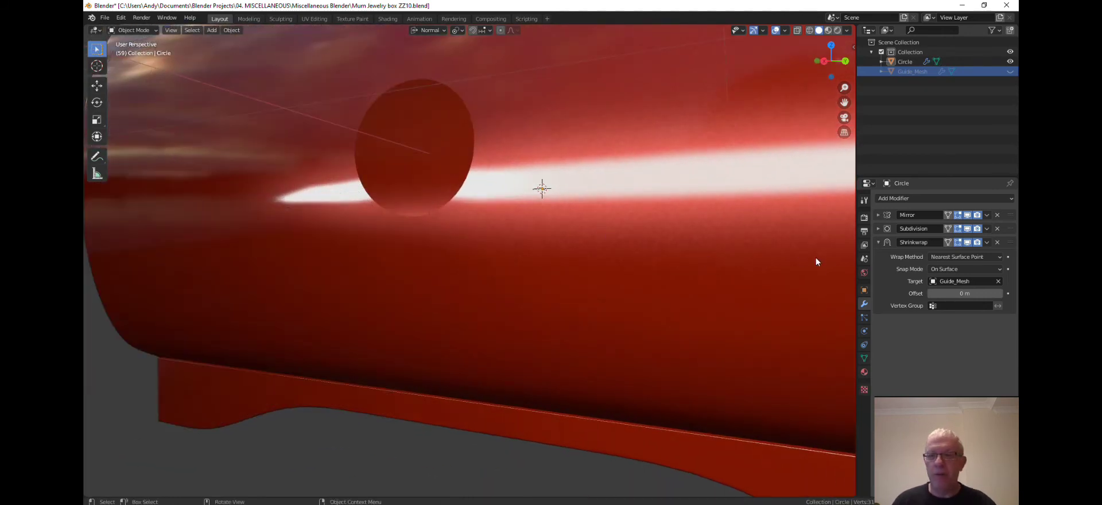
left_click(987, 242)
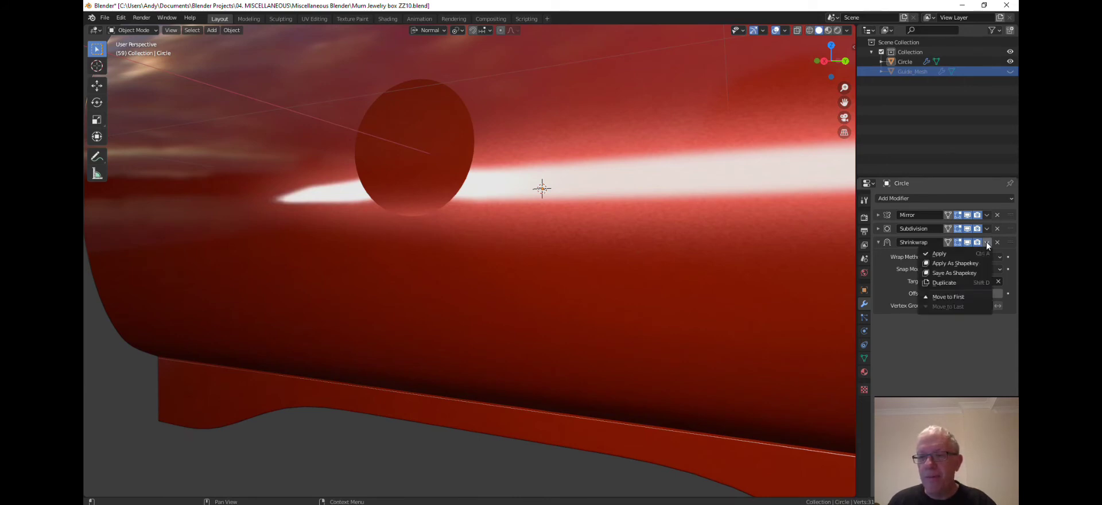
left_click(967, 283)
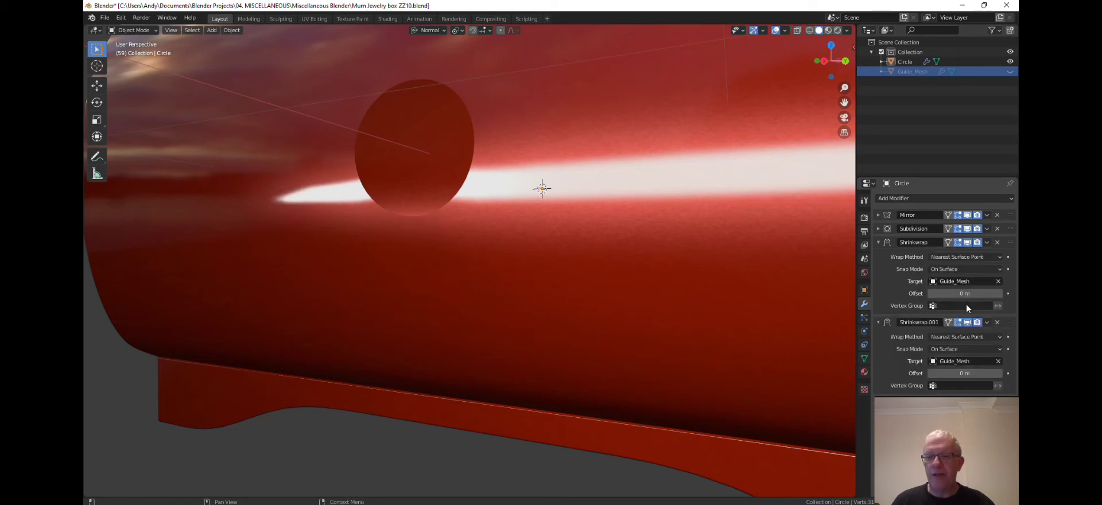
left_click(987, 242)
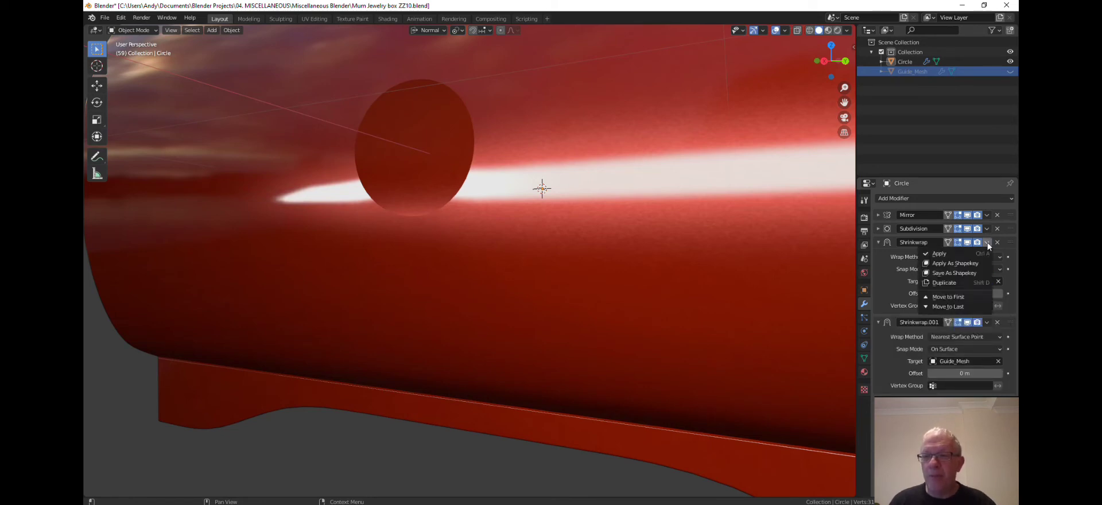
left_click(956, 256)
mouse_move(640, 296)
middle_mouse_down()
mouse_move(591, 304)
mouse_move(585, 284)
mouse_move(602, 269)
mouse_move(633, 280)
middle_mouse_up()
scroll(636, 286, "down", 5)
middle_click_drag(583, 363, 625, 343)
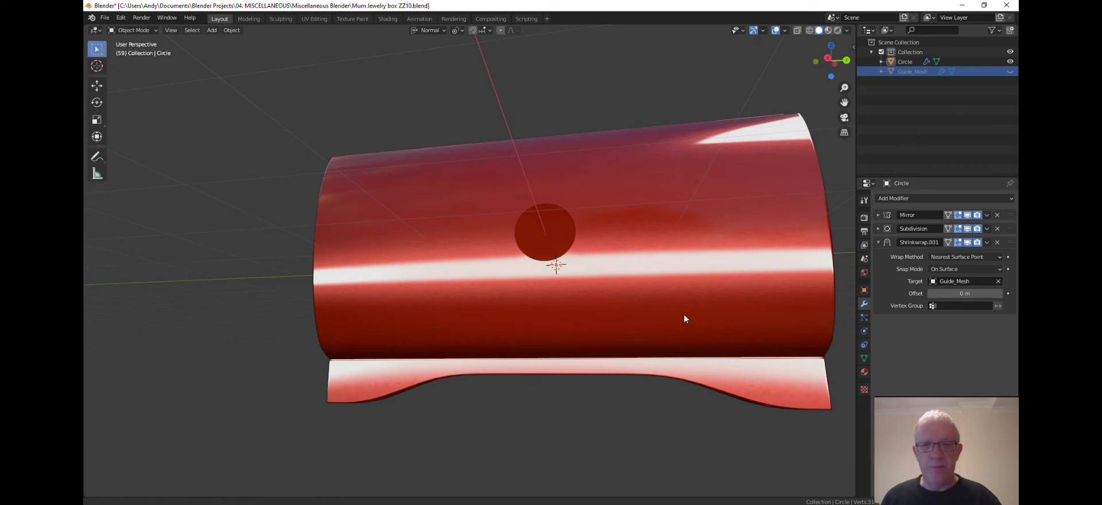
Step: Orbit around the box to inspect the wrapped knob, then re-enter Edit Mode from Right view
middle_click_drag(684, 315, 613, 337)
scroll(476, 262, "up", 3)
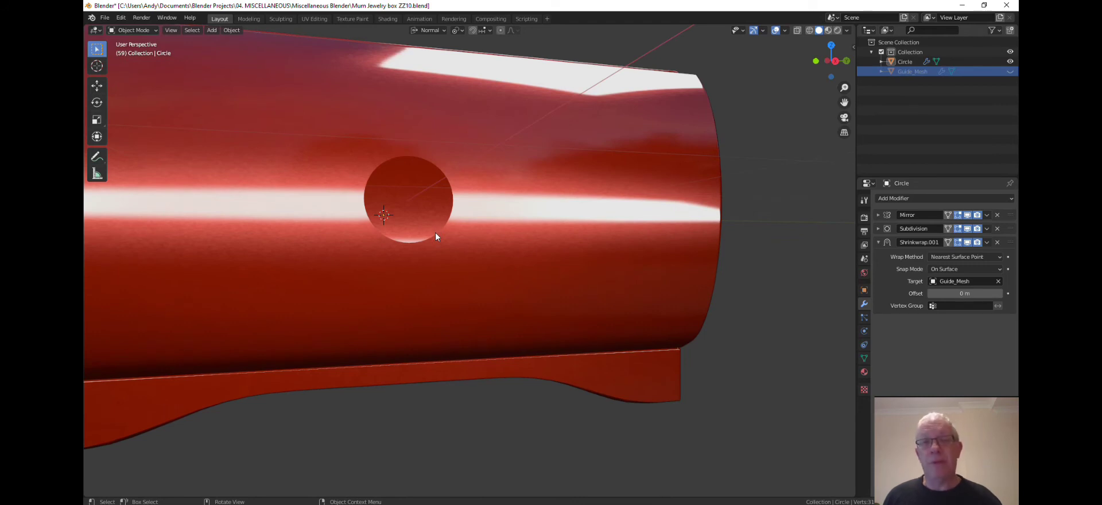
middle_click_drag(433, 231, 382, 220)
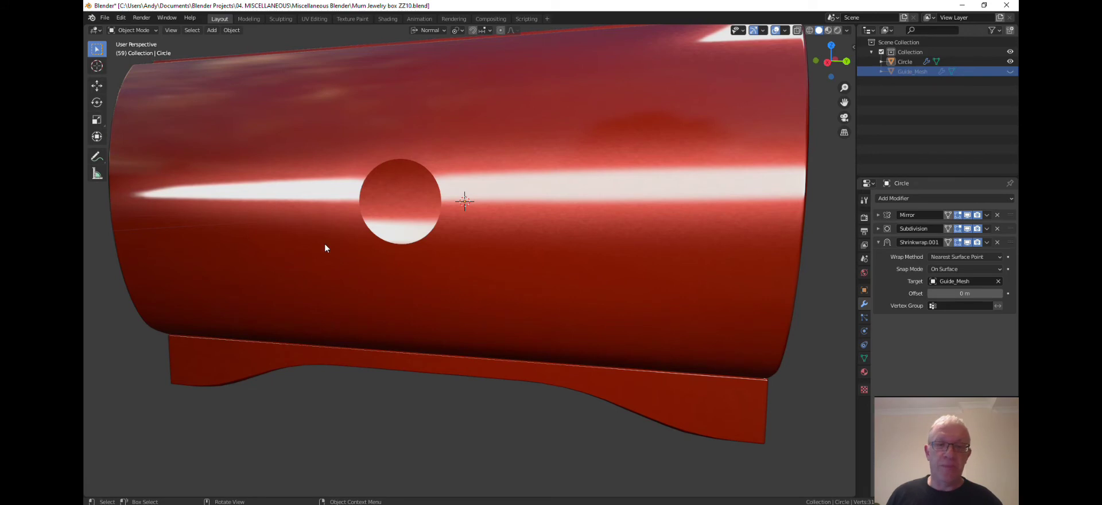
middle_click_drag(325, 243, 415, 232)
scroll(415, 232, "down", 3)
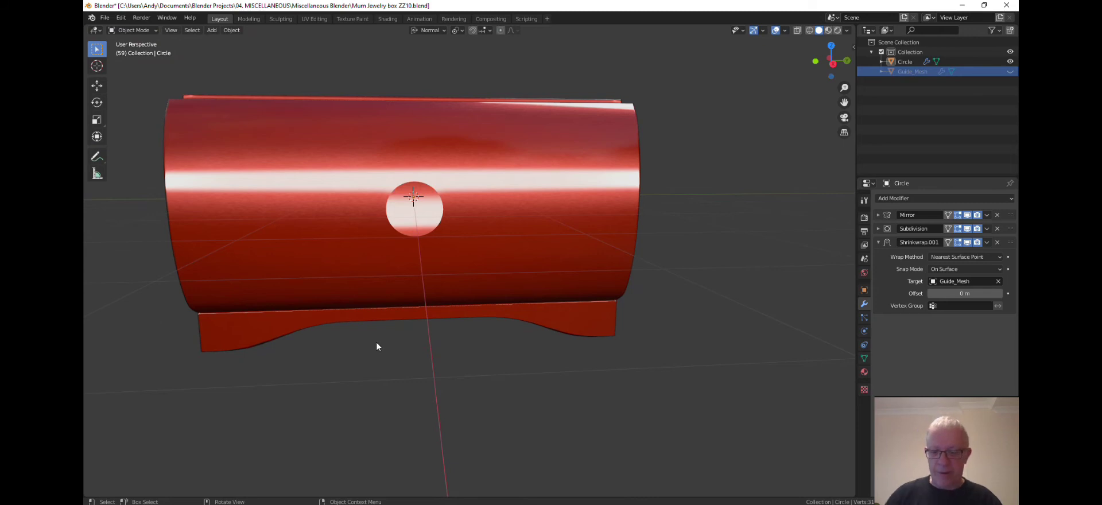
key("KP_3")
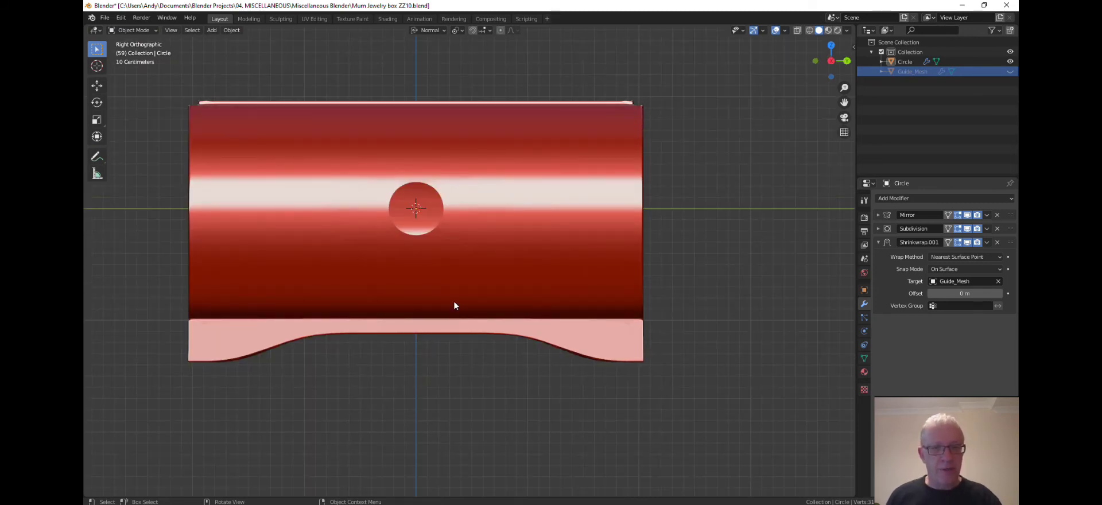
key("Tab")
middle_click_drag(454, 301, 465, 387)
Step: Hide the top-edge loop and select the linked body section around the knob
scroll(295, 291, "up", 5)
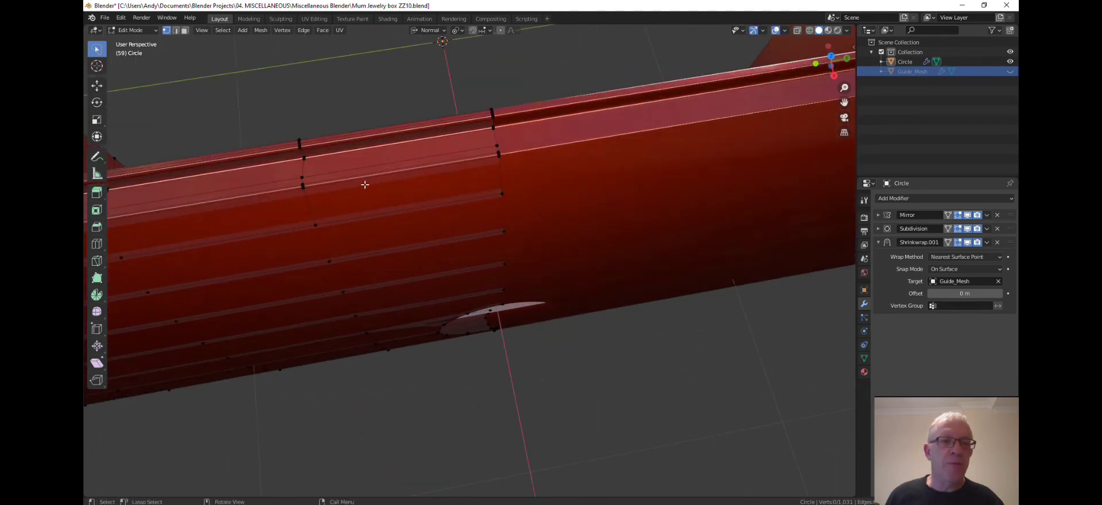
left_click(429, 164, "alt")
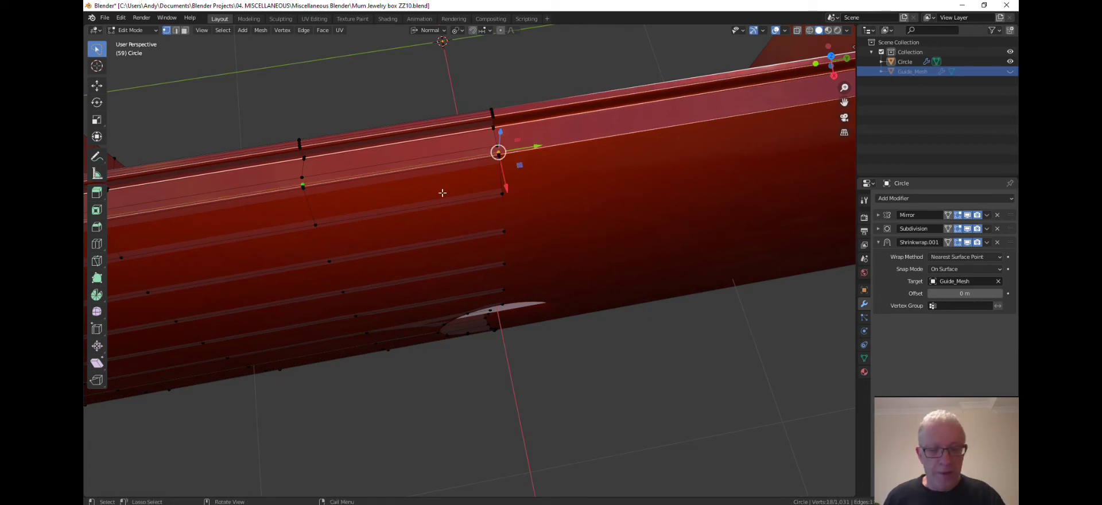
key("h")
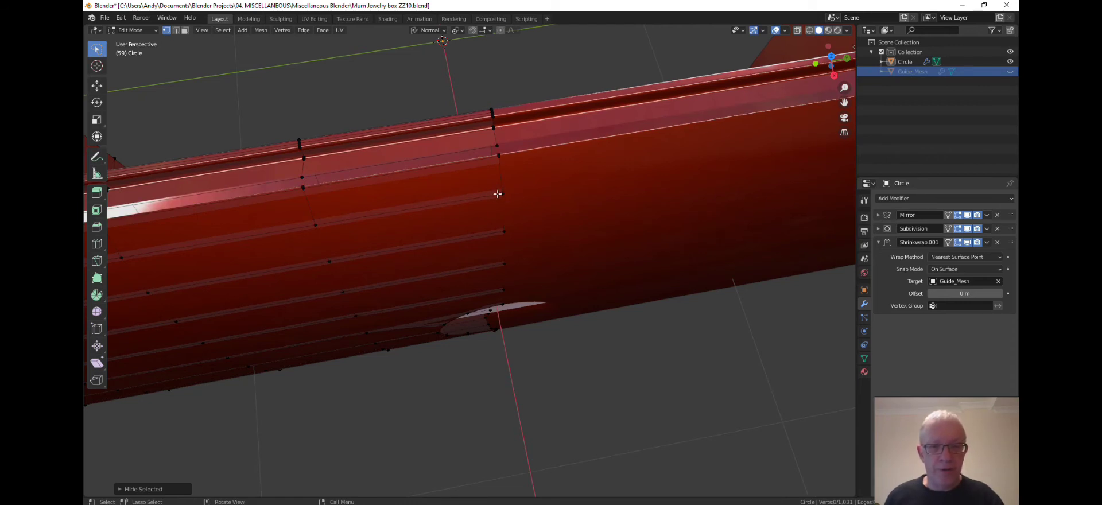
key("l")
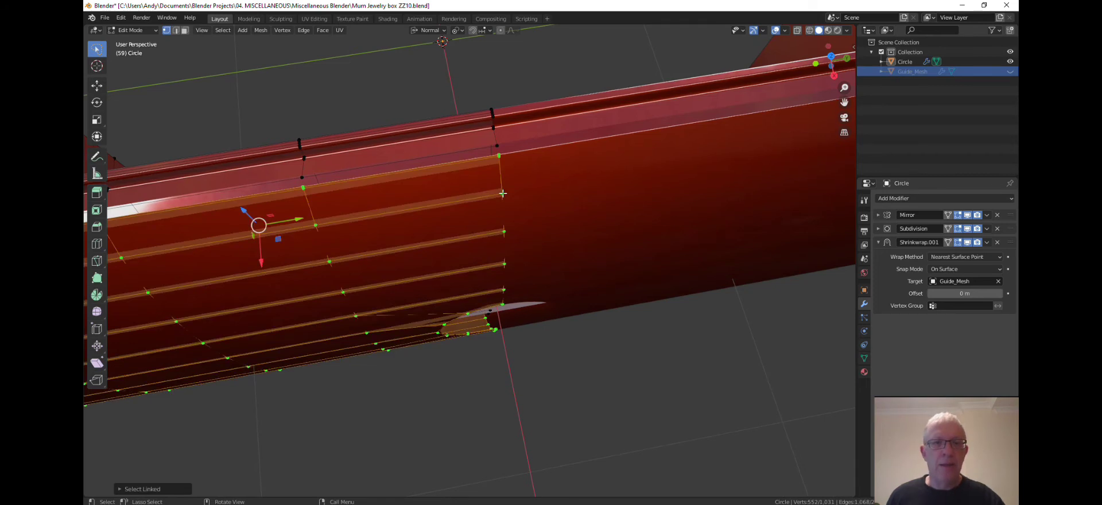
middle_click_drag(503, 193, 496, 121)
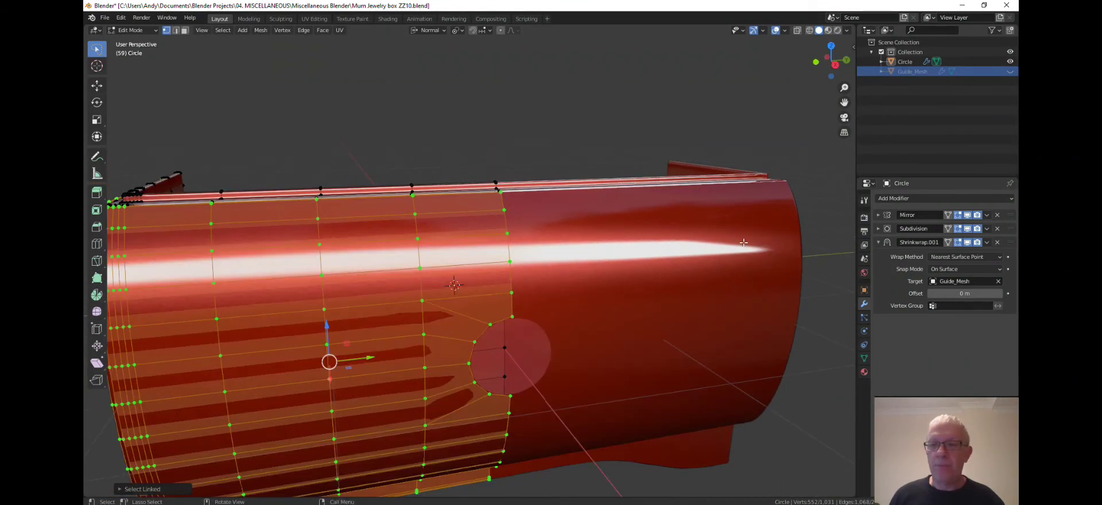
scroll(758, 257, "down", 1)
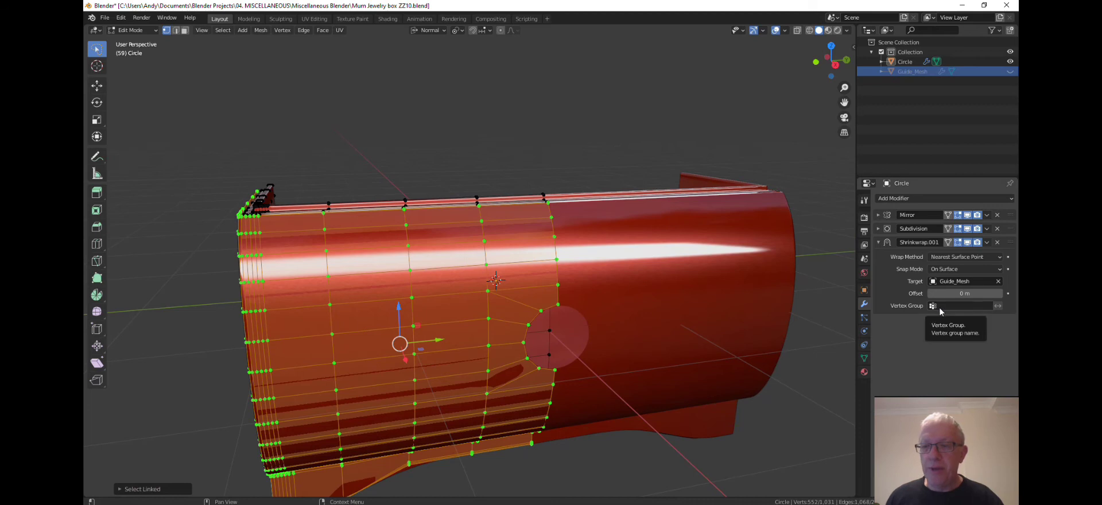
Step: Create vertex group 'Group', assign the selected body vertices at weight 1.000, then deselect
left_click(863, 358)
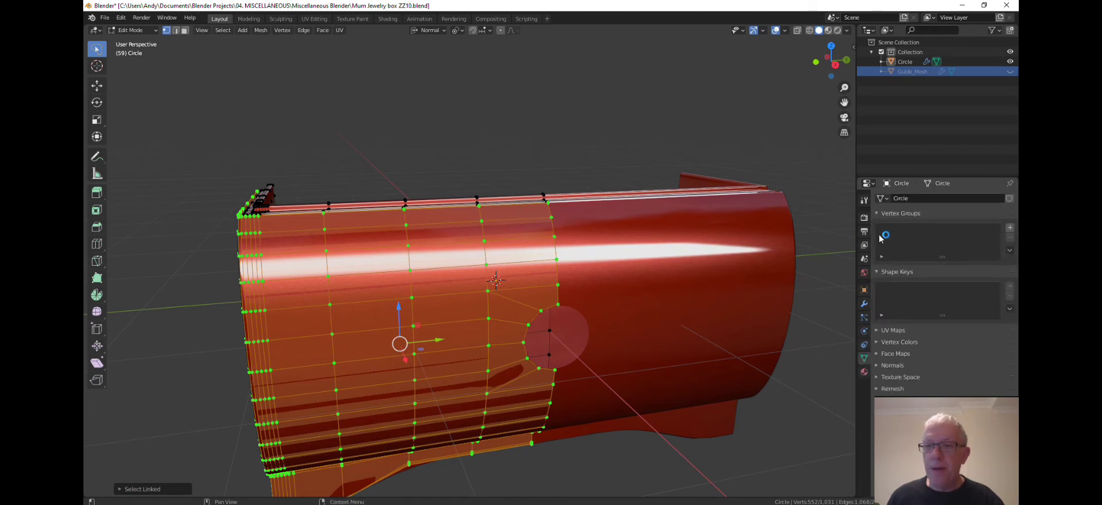
left_click(1010, 228)
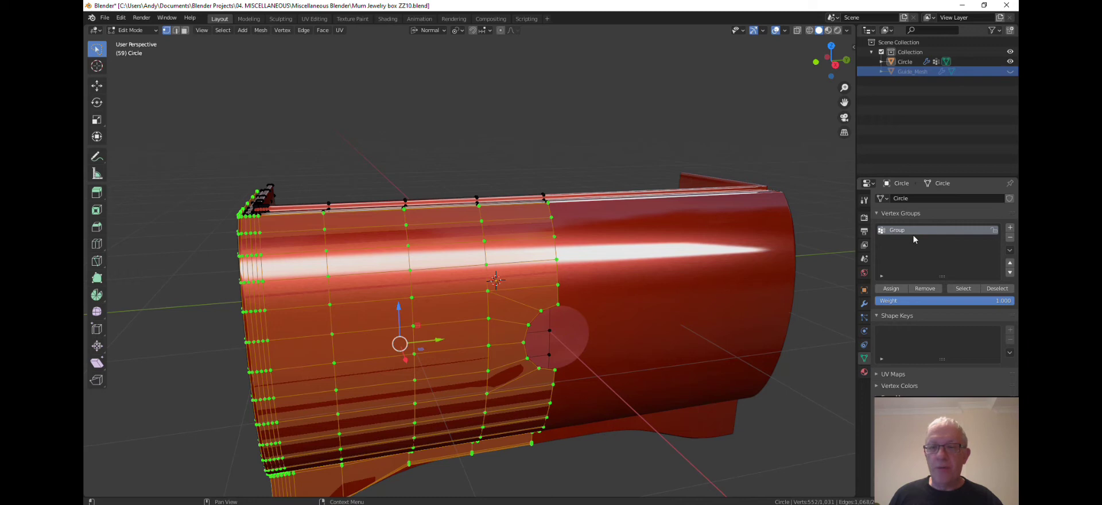
middle_click_drag(515, 300, 497, 291)
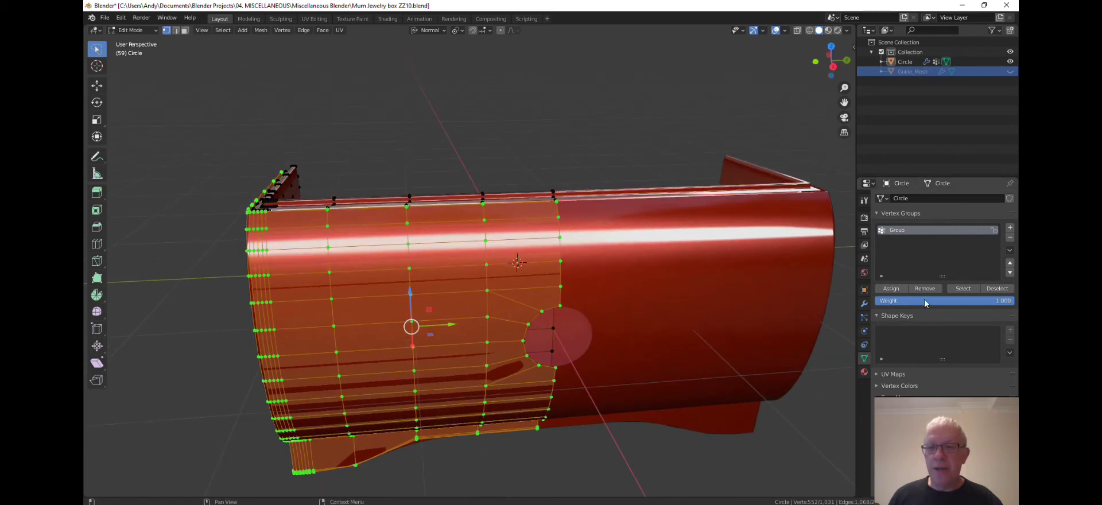
left_click(893, 289)
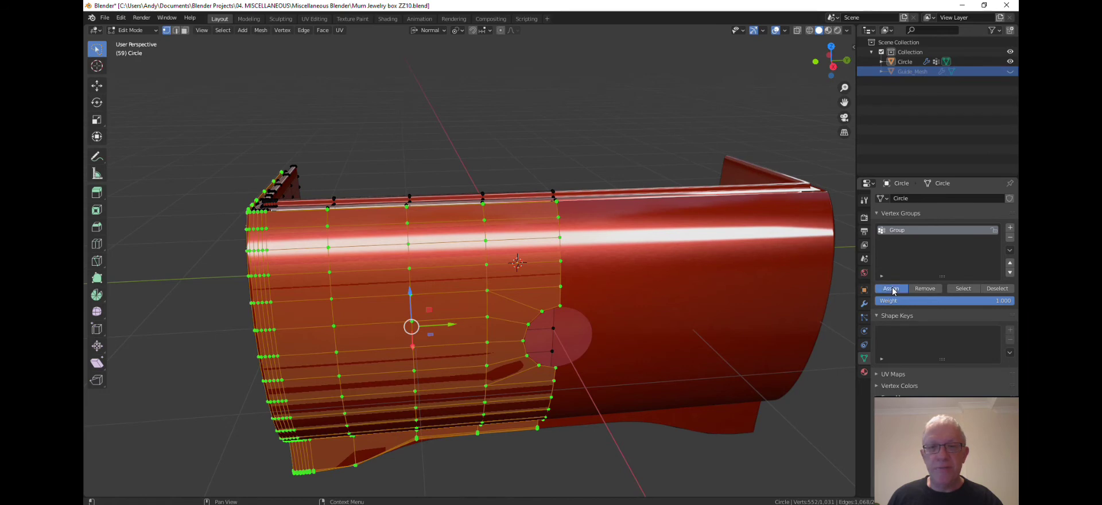
scroll(626, 384, "down", 2)
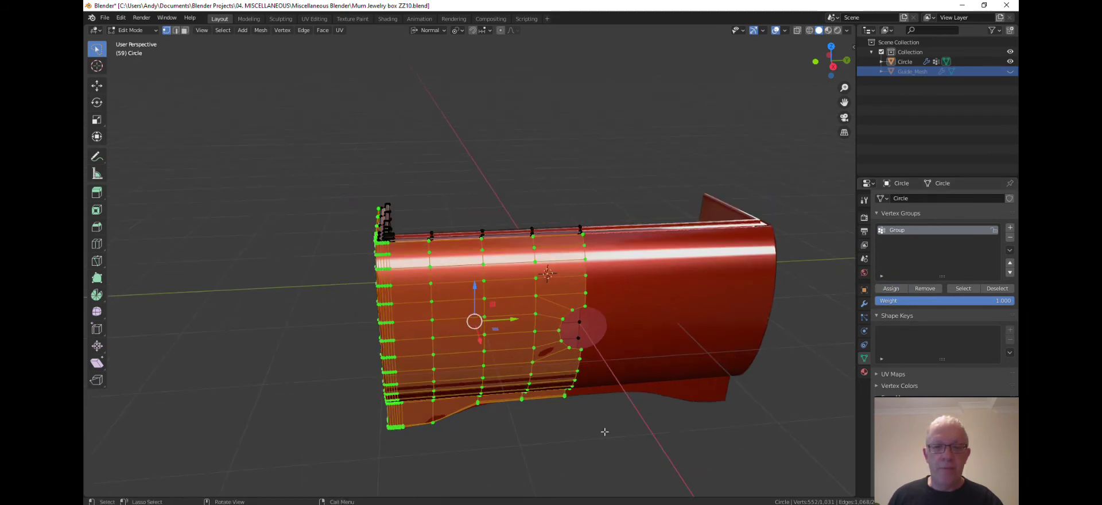
left_click(604, 431)
middle_click_drag(602, 433, 601, 449)
scroll(597, 407, "up", 5)
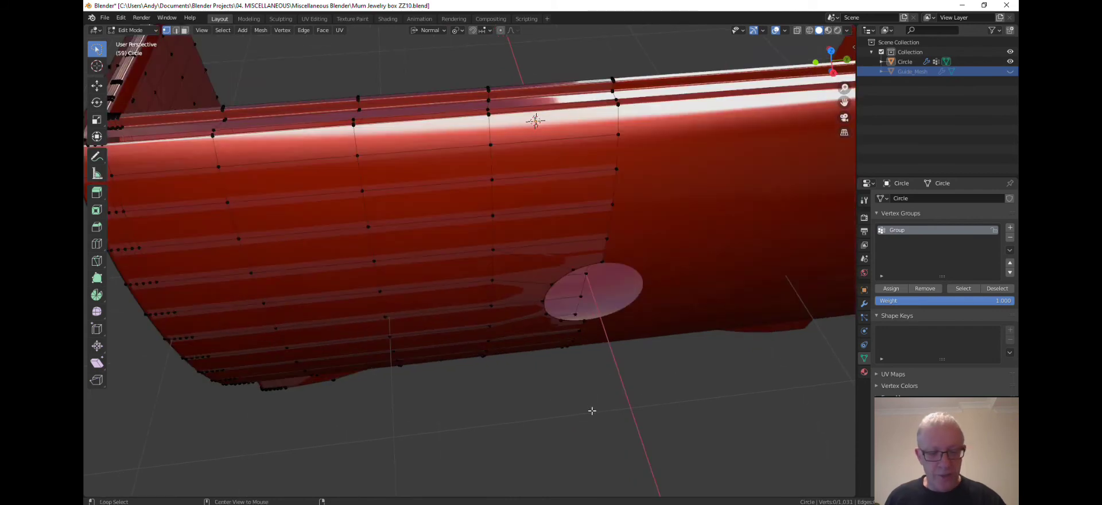
Step: Reveal the hidden top-rim loop, remove its vertices from Group, then deselect
key("alt+h")
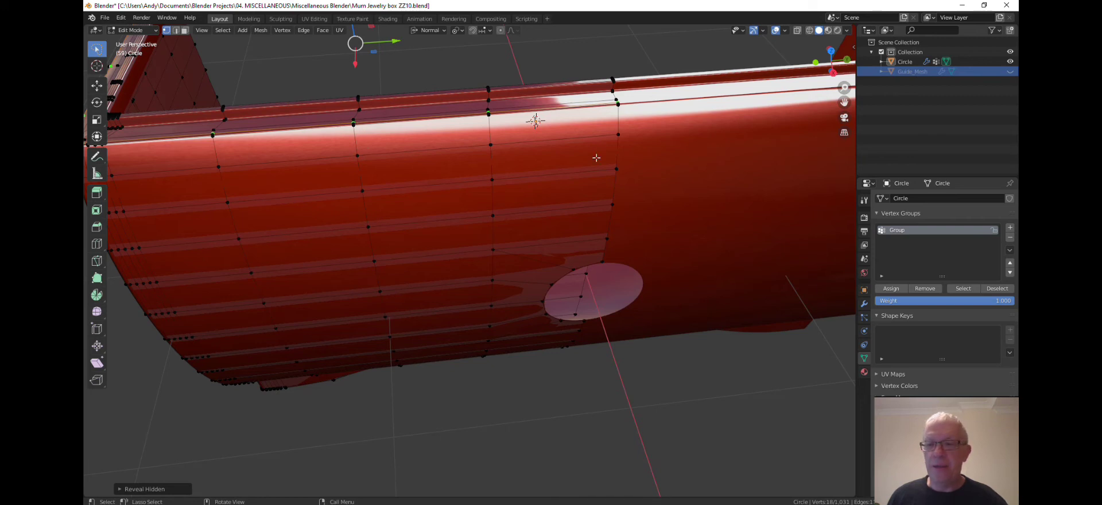
left_click(923, 289)
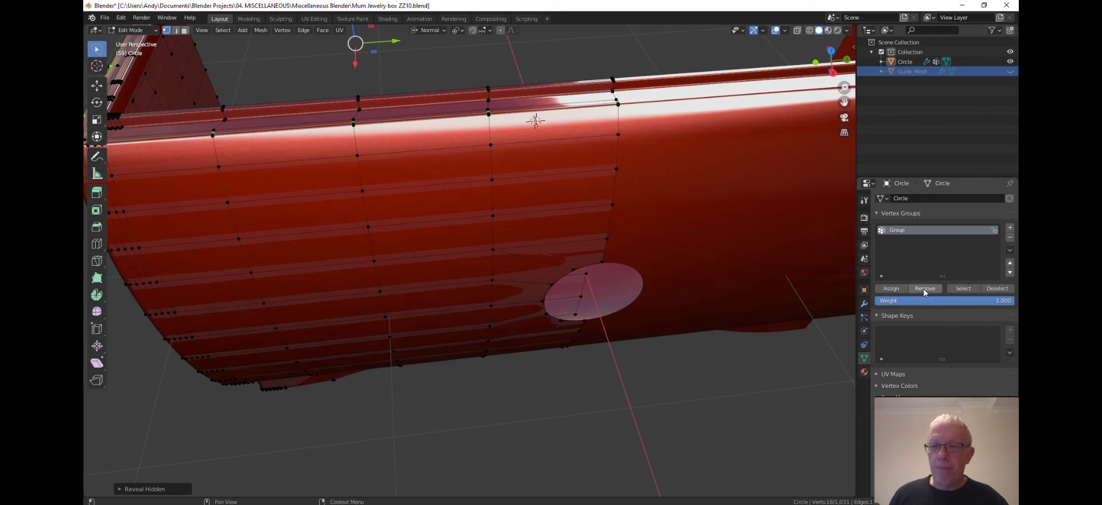
left_click(658, 403)
middle_click_drag(657, 401, 615, 386)
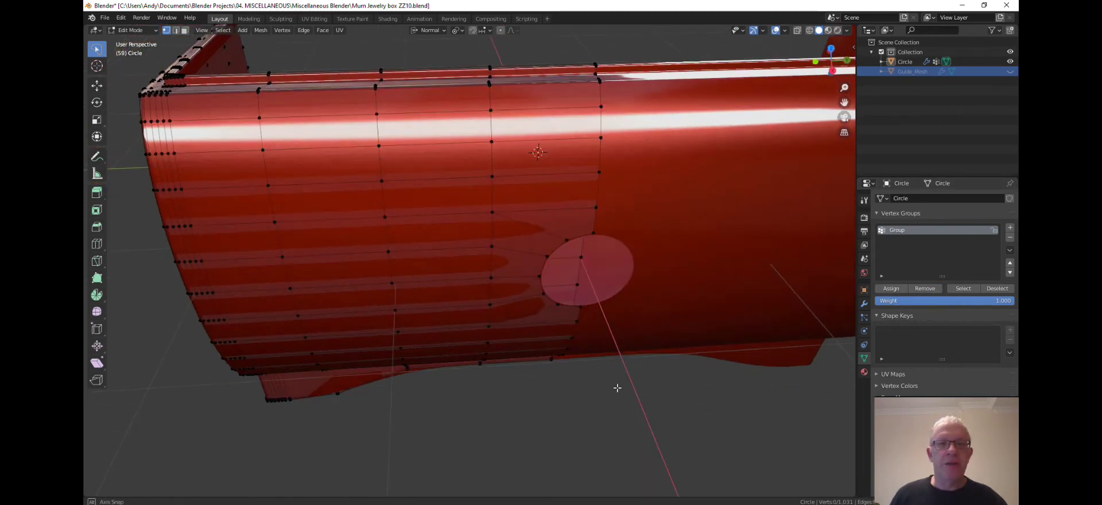
left_click(960, 288)
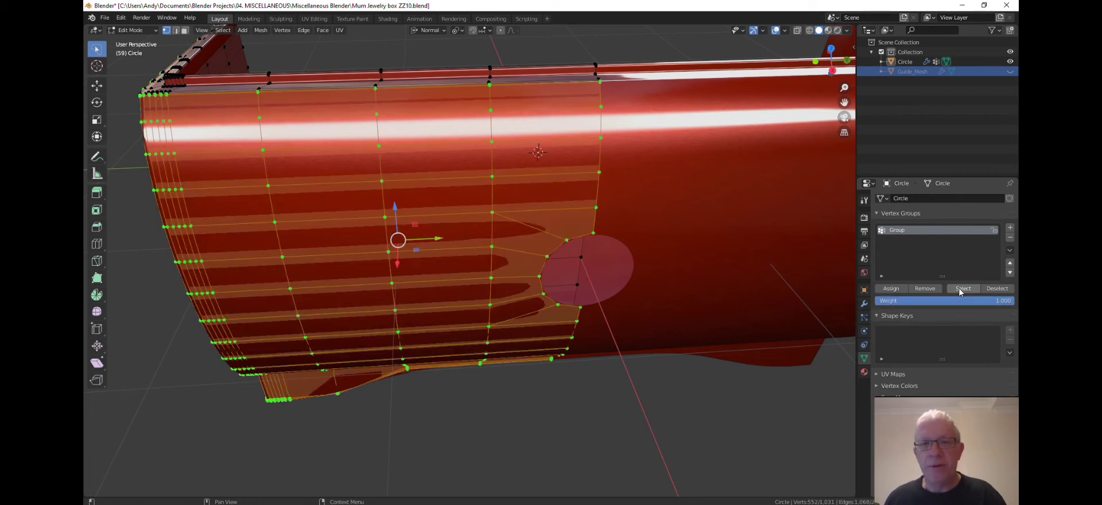
middle_click_drag(691, 288, 696, 266)
middle_click_drag(472, 452, 270, 262)
scroll(461, 366, "down", 5)
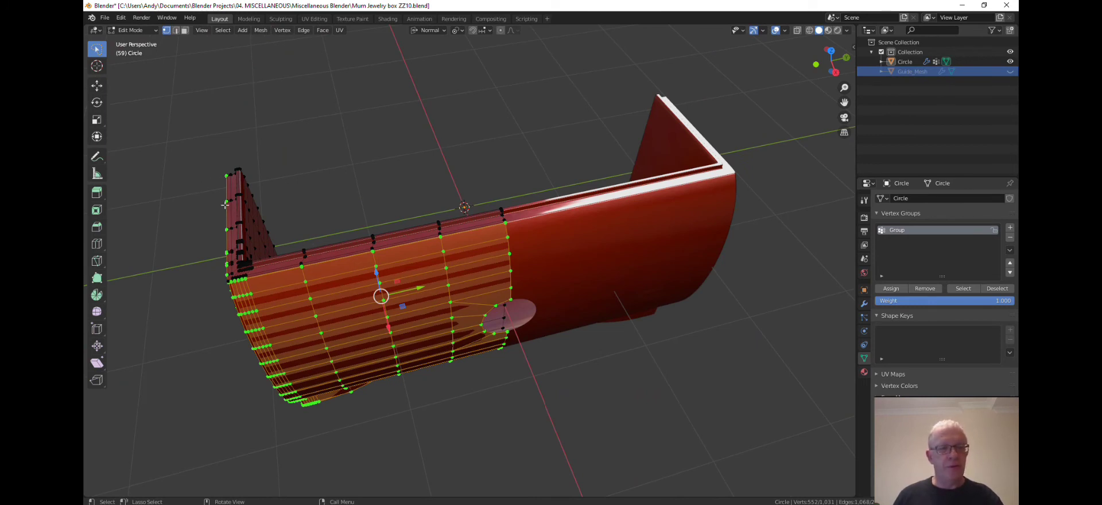
left_click(625, 409)
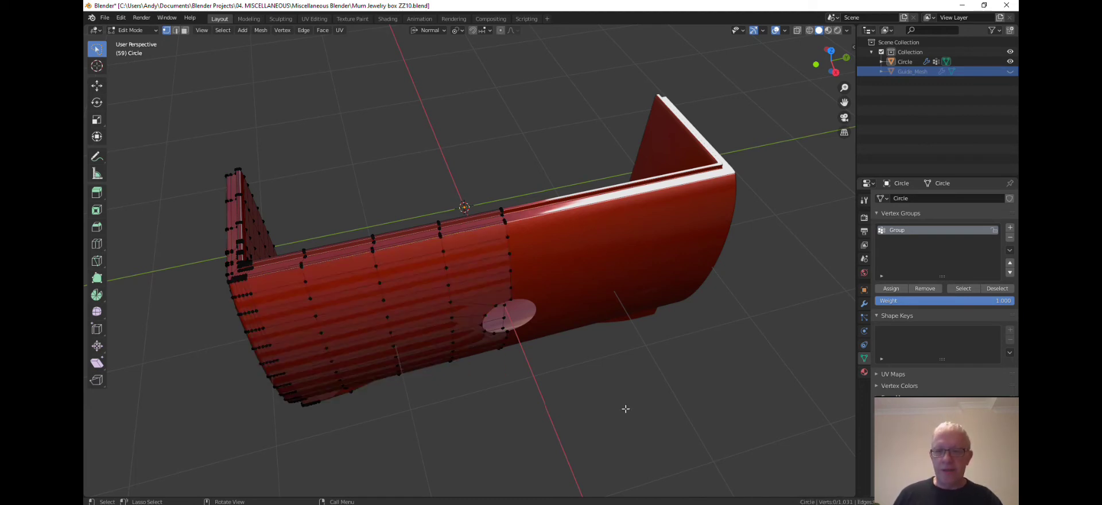
Step: In Right Orthographic view, select the hole's left-edge loop, then return to Object Mode
key("KP_3")
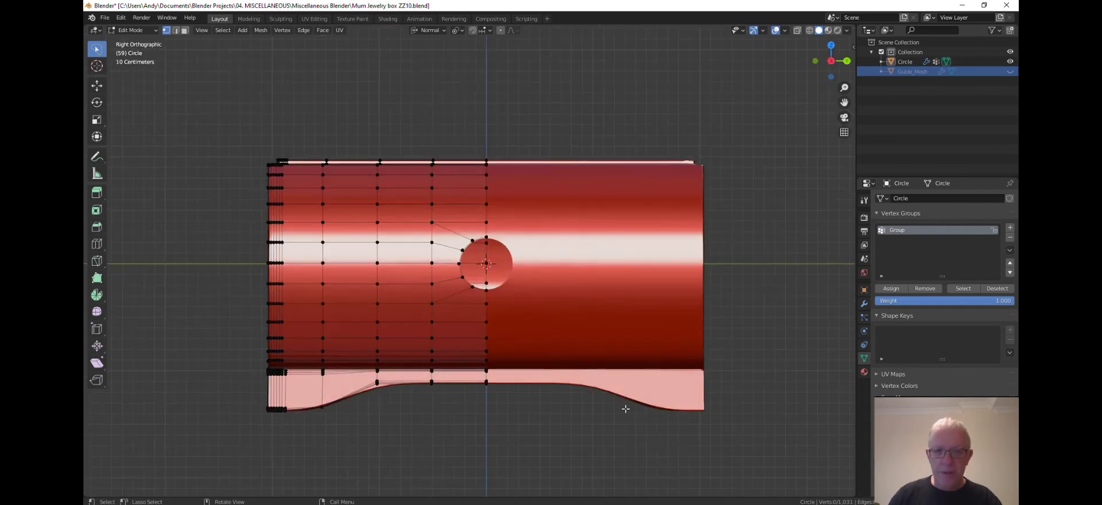
scroll(625, 408, "up", 2)
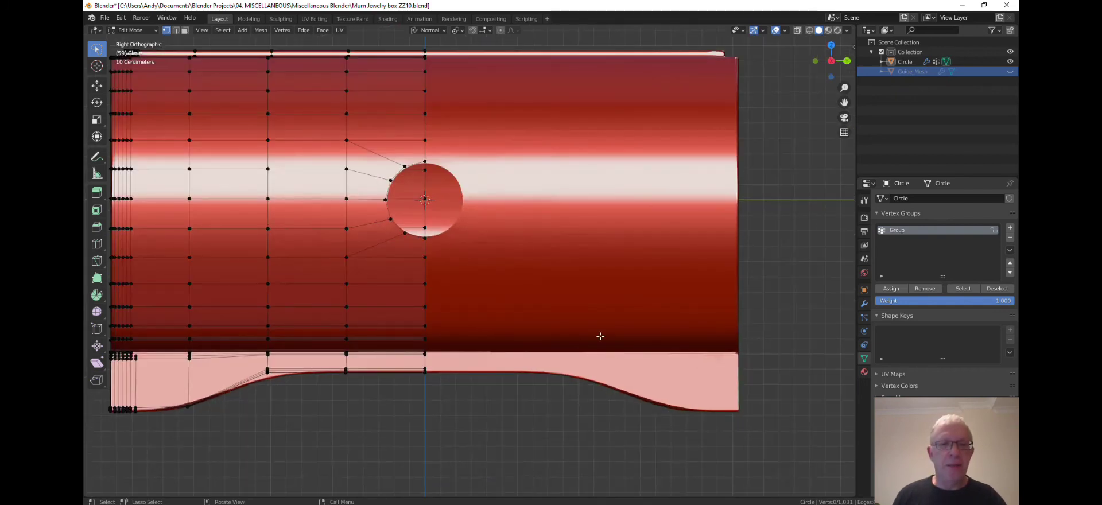
left_click(388, 211, "alt")
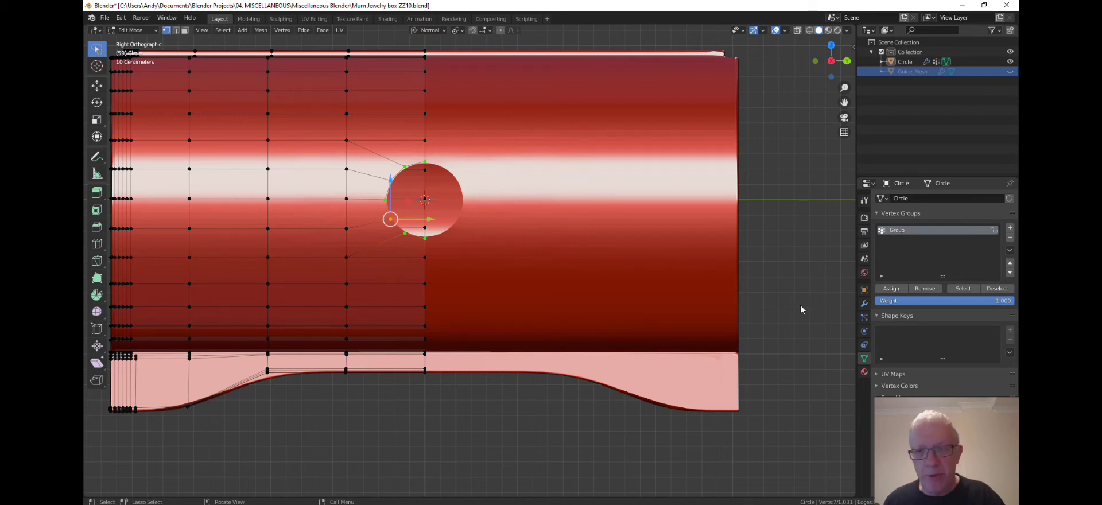
key("Tab")
Step: Restrict Circle's Shrinkwrap.001 modifier to the Group vertex group and return to Edit Mode
left_click(864, 304)
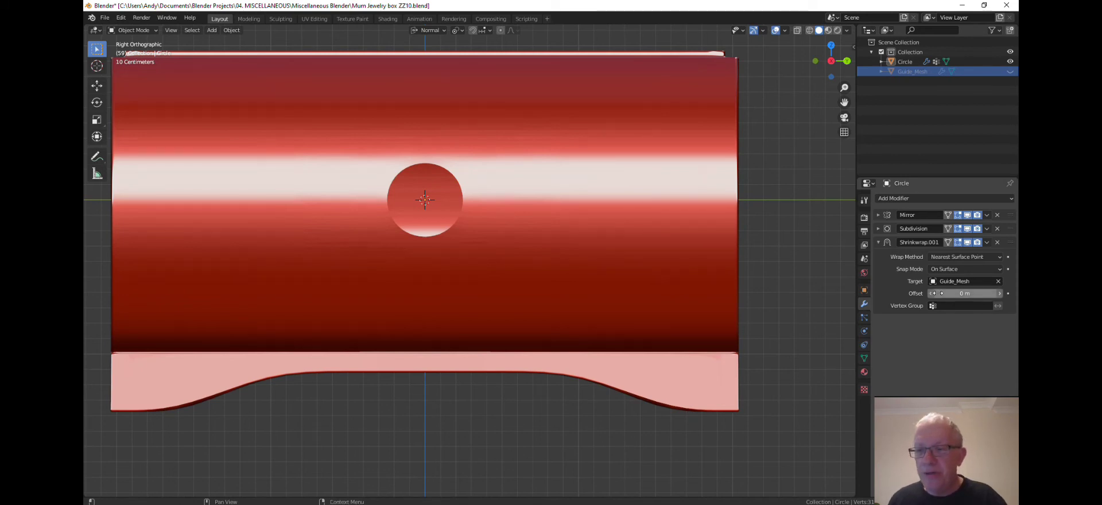
left_click(938, 305)
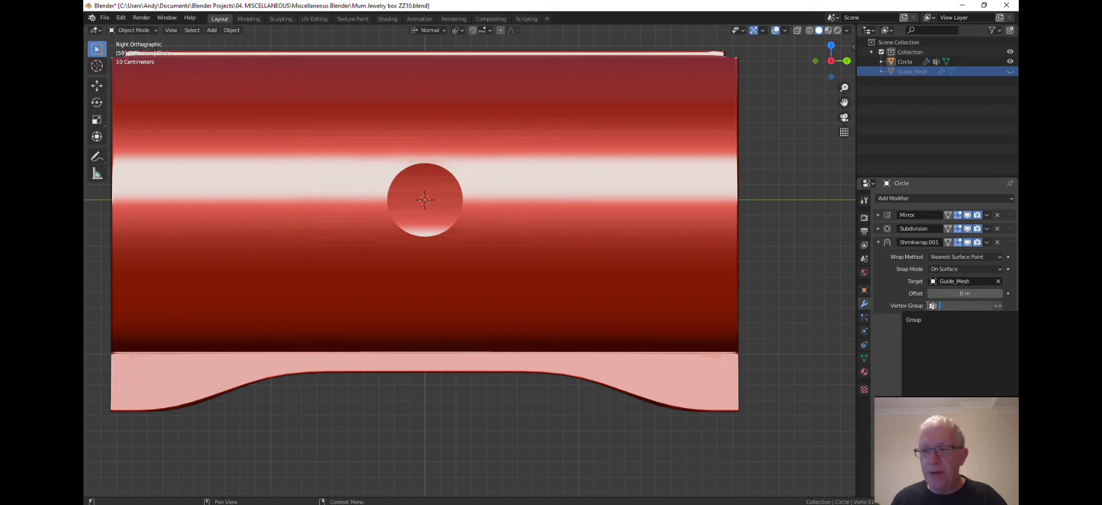
left_click(918, 318)
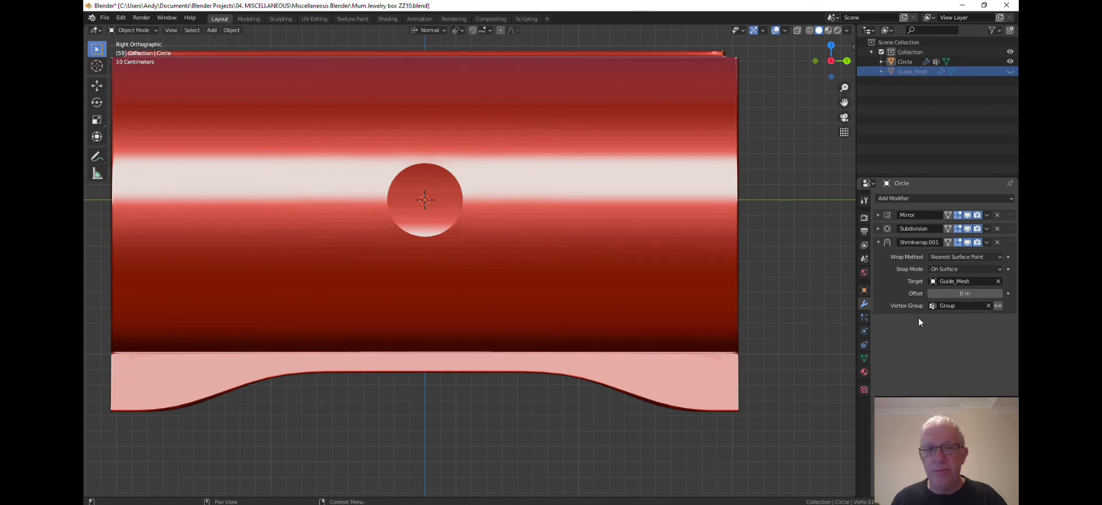
scroll(774, 312, "down", 1)
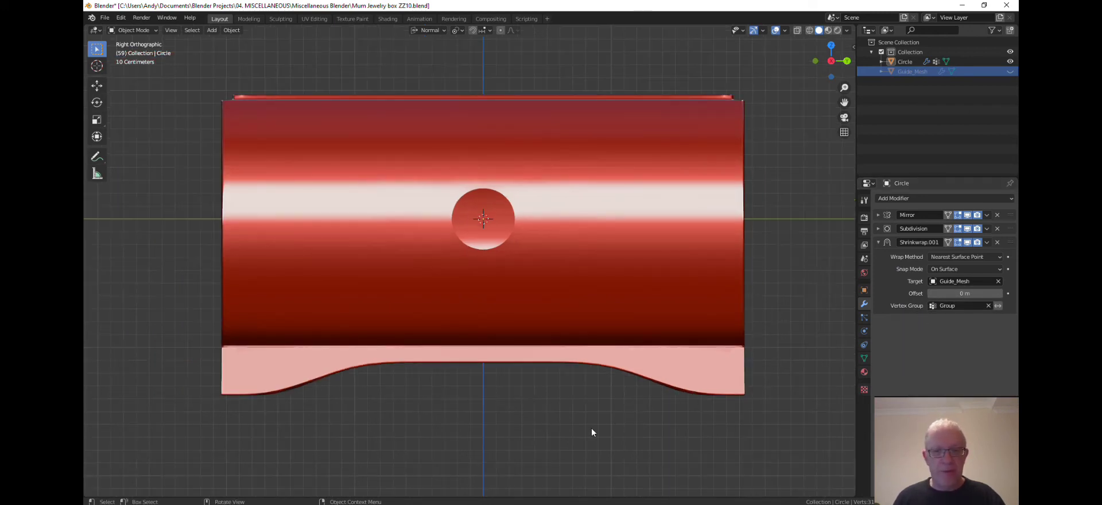
key("Tab")
middle_click_drag(588, 428, 634, 389)
scroll(628, 395, "down", 5)
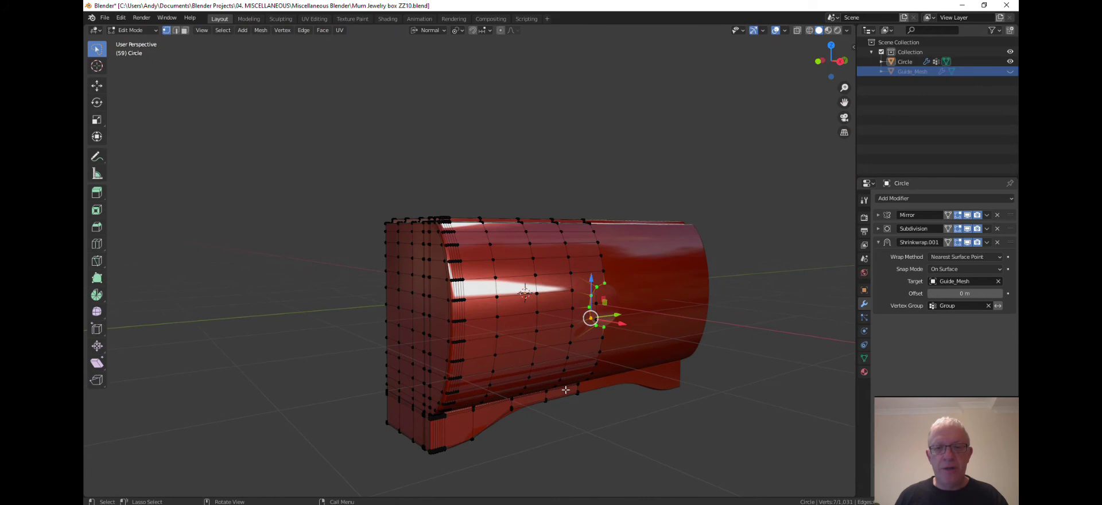
Step: Extrude the hole's edge ring about 0.27 m outward along the X axis
middle_click_drag(565, 390, 651, 393)
scroll(641, 407, "up", 5)
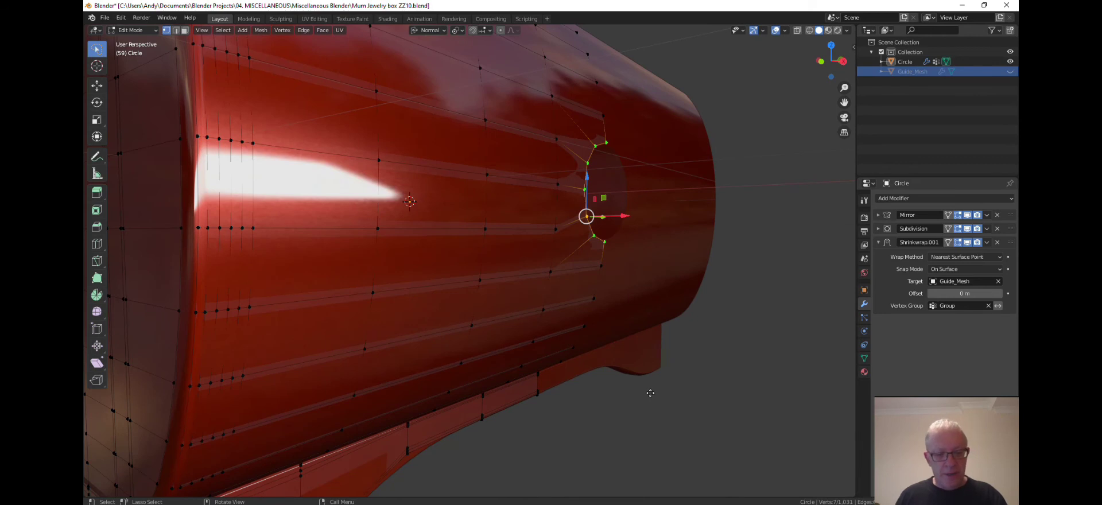
key("g")
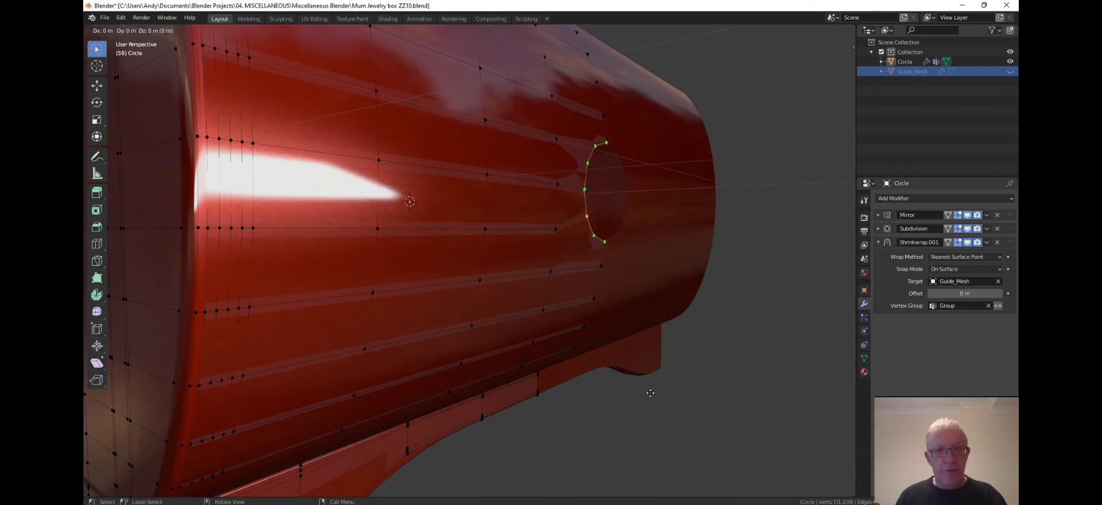
key("x")
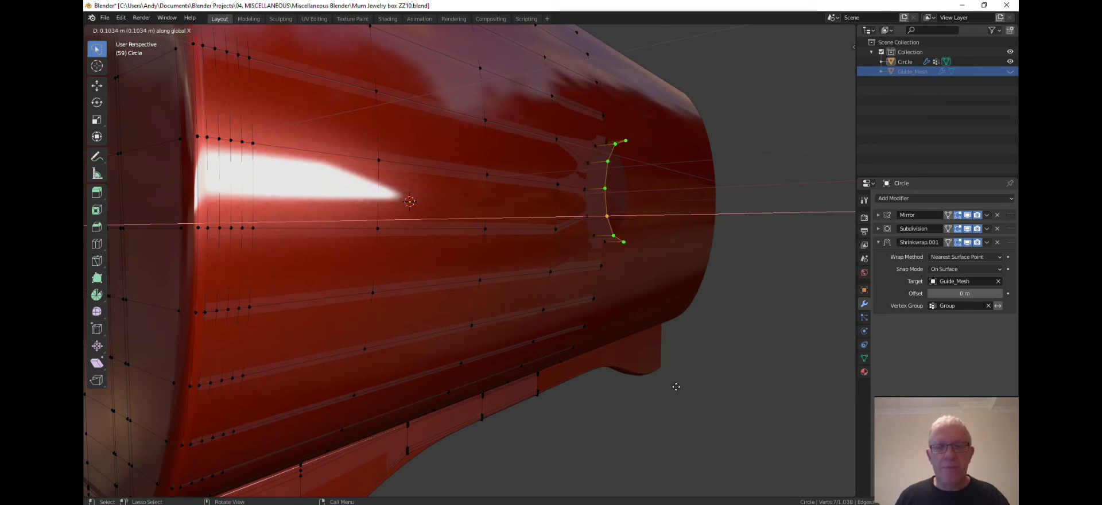
left_click(720, 378)
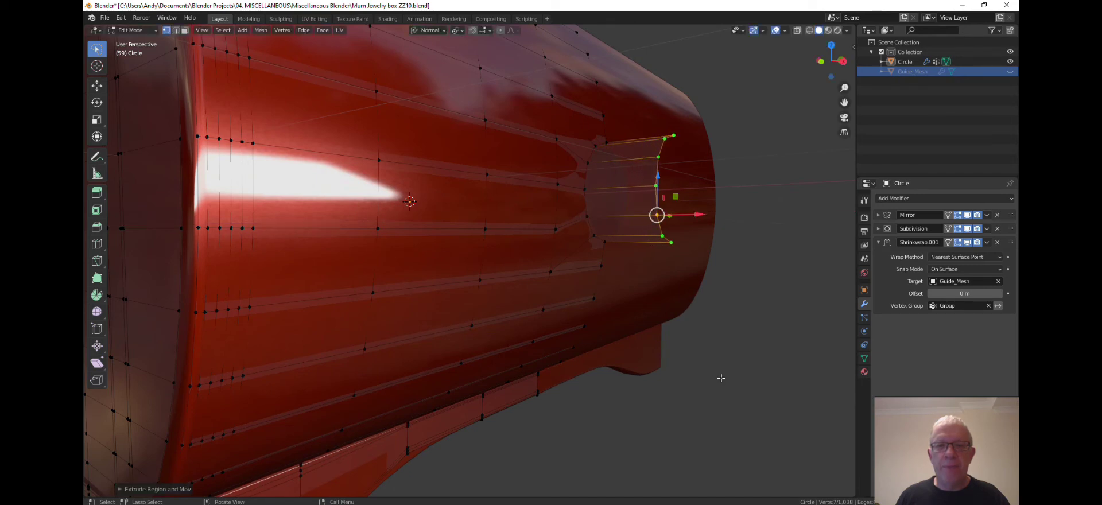
Step: Orbit and zoom out to a front-left view of the whole box
middle_click_drag(720, 376, 680, 378)
scroll(654, 413, "up", 2)
scroll(658, 417, "down", 3)
scroll(689, 398, "up", 1)
scroll(664, 415, "up", 2)
scroll(674, 367, "up", 4)
scroll(657, 302, "down", 3)
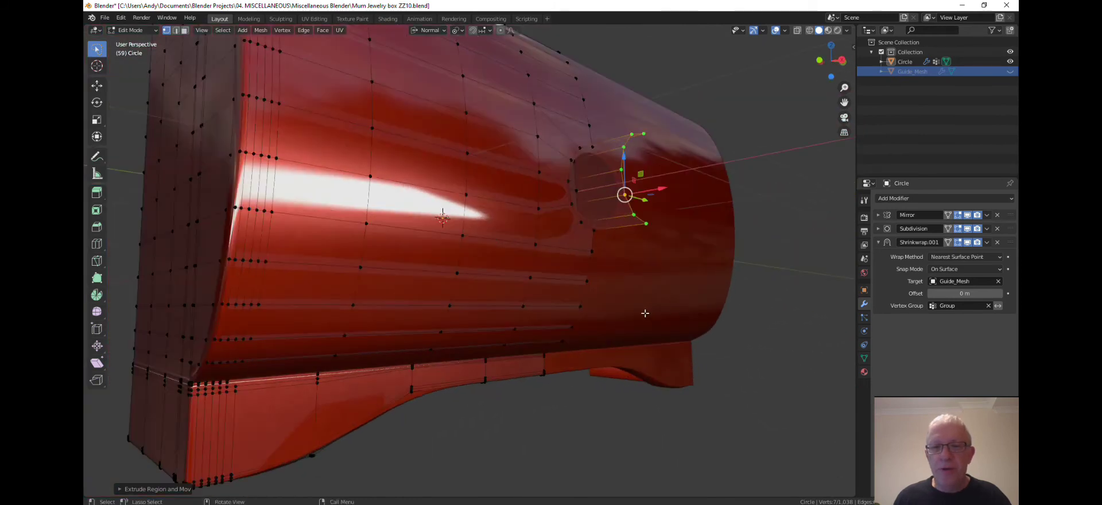
middle_click_drag(644, 315, 645, 329)
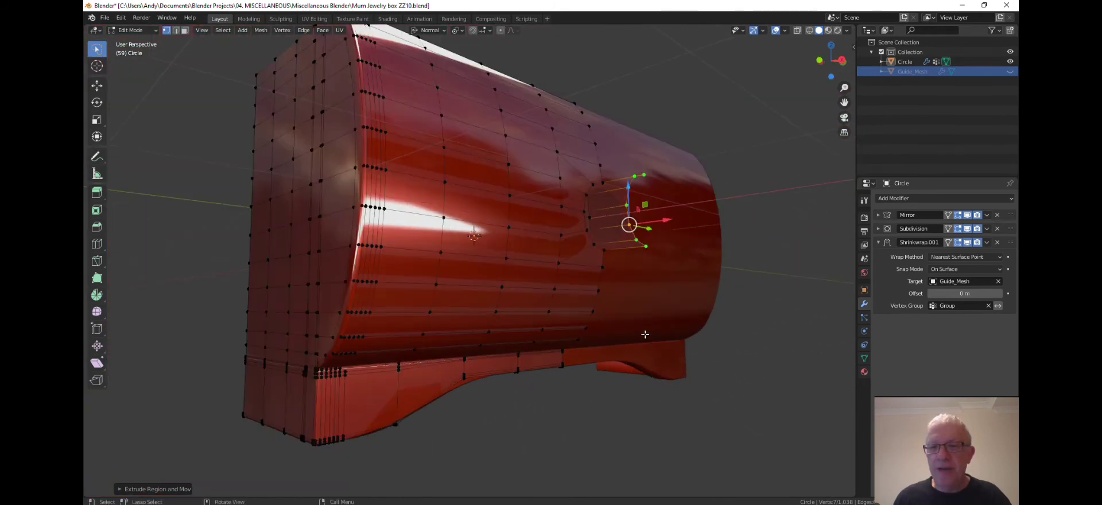
Step: Remove the extruded ring from the Group vertex group so the knob protrudes
left_click(864, 358)
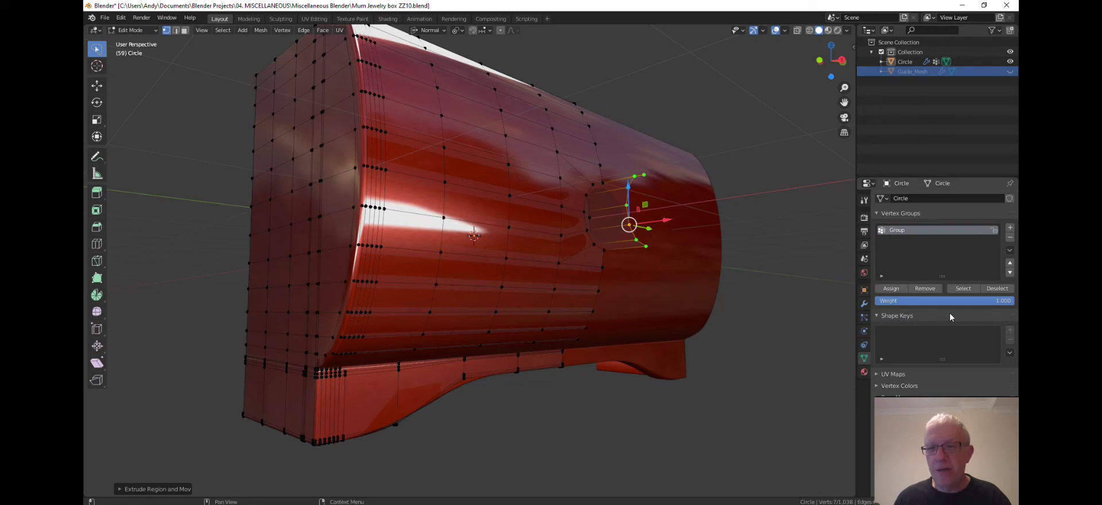
left_click(932, 289)
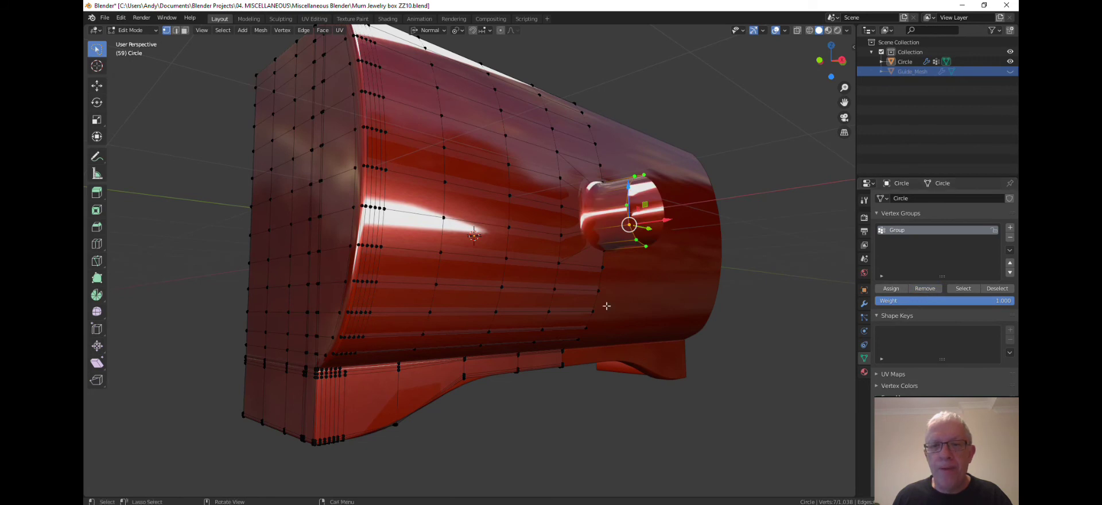
middle_click_drag(603, 306, 583, 315)
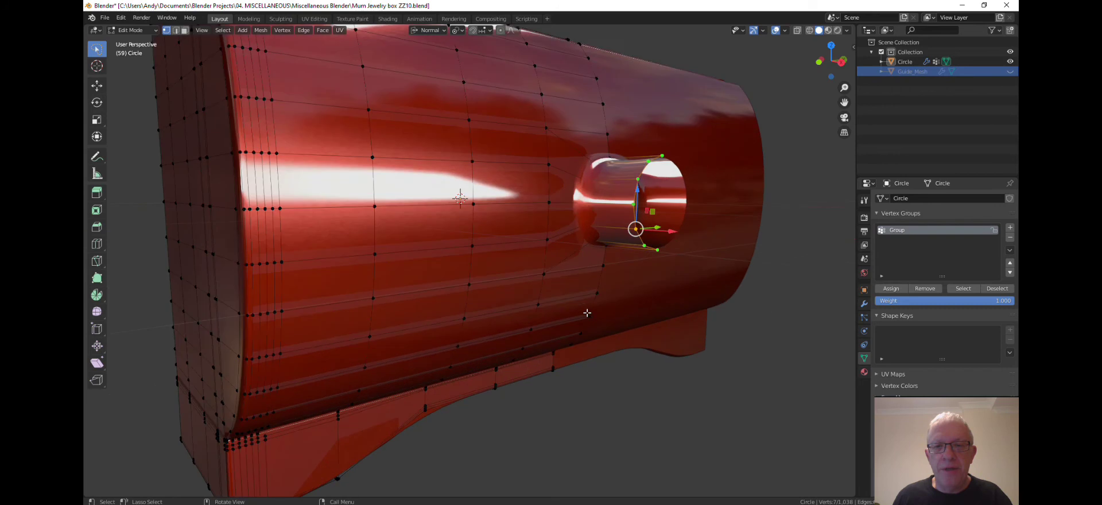
Step: Add an even-slid edge loop around the knob cylinder near where it meets the box
left_click(625, 383)
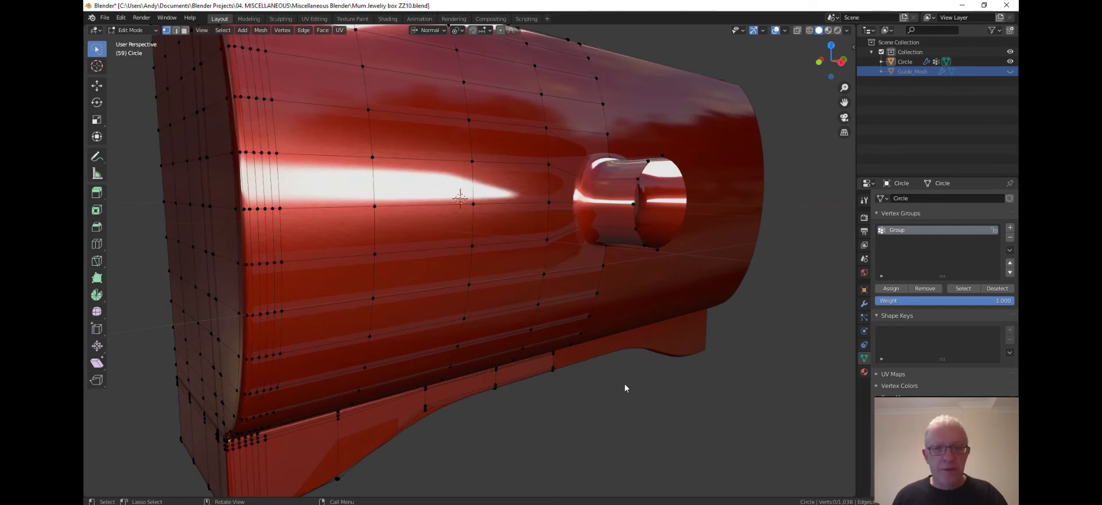
key("Tab")
key("Tab")
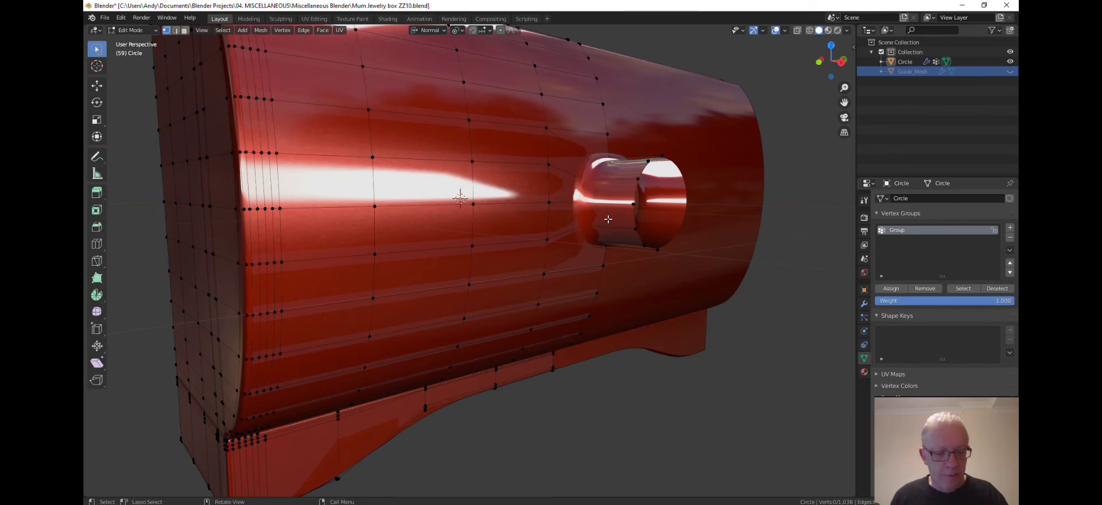
key("ctrl+r")
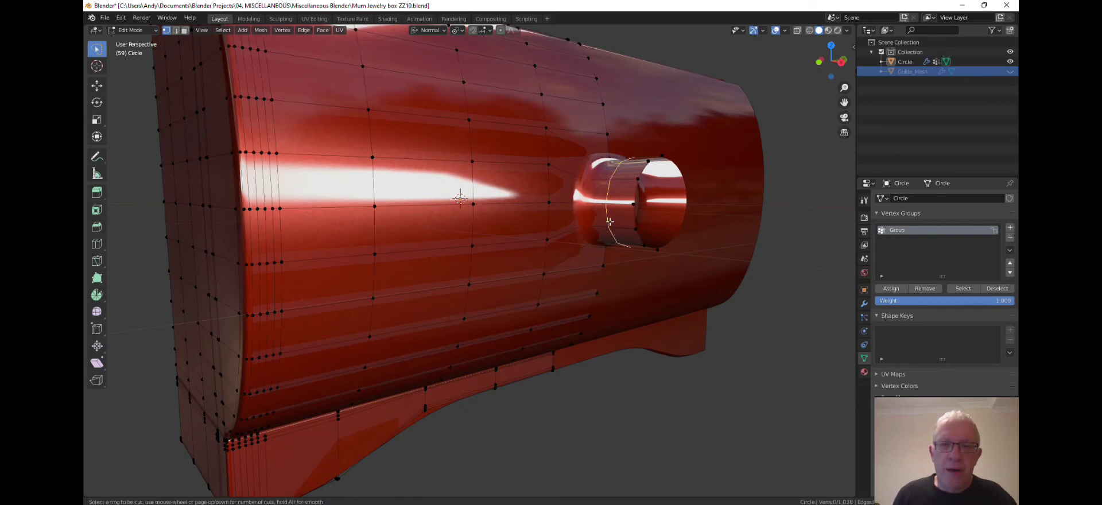
left_click(609, 222)
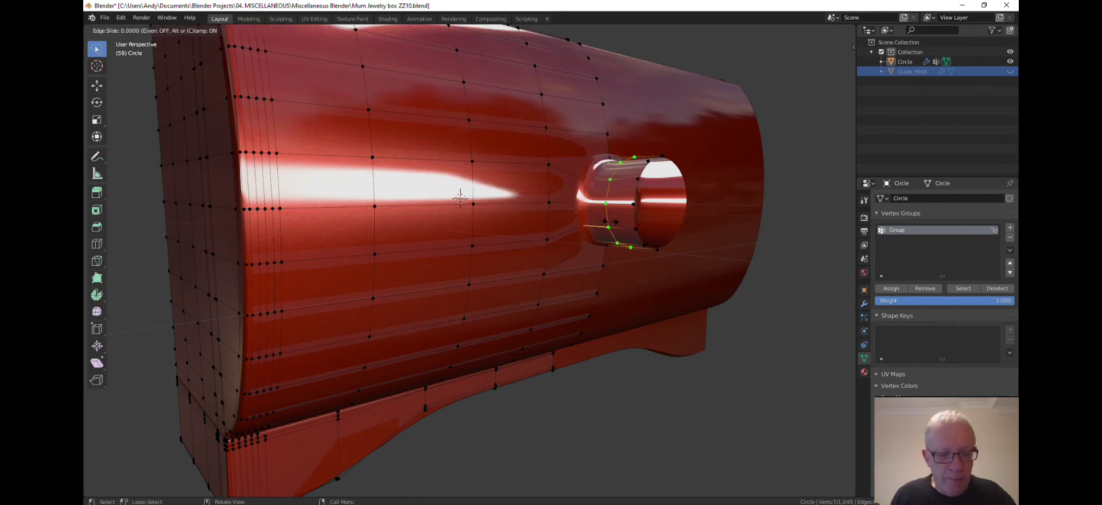
key("e")
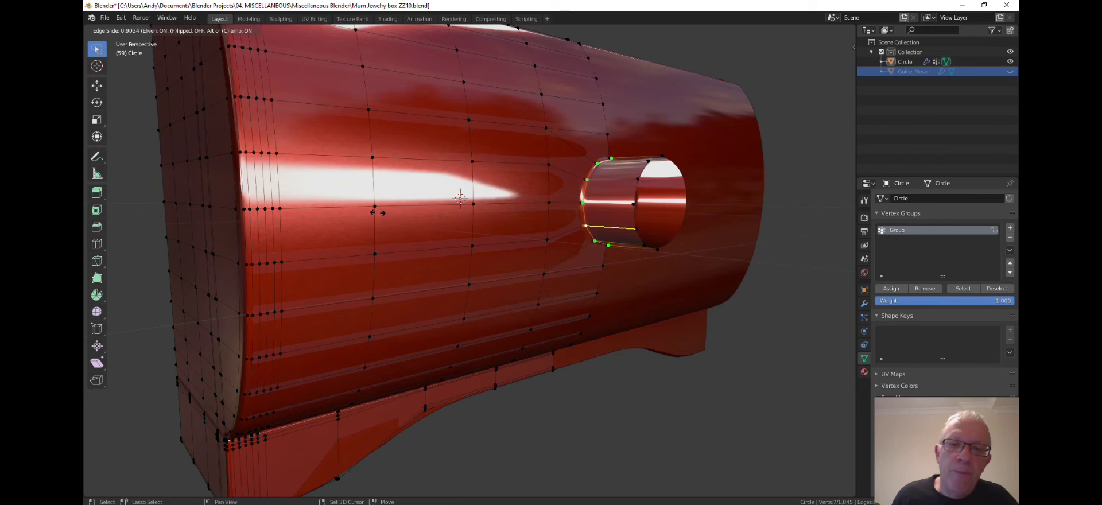
left_click(388, 215)
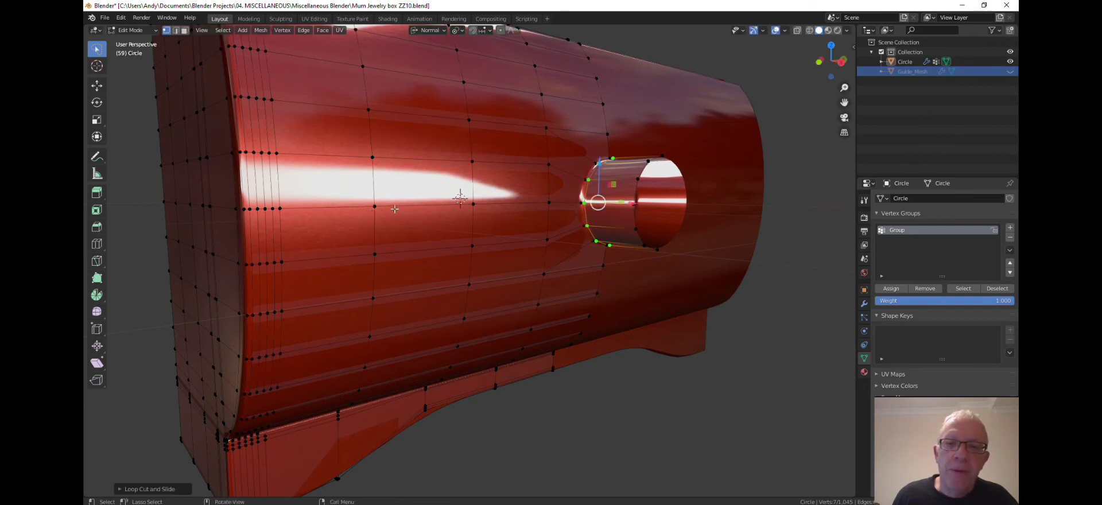
scroll(566, 231, "up", 2)
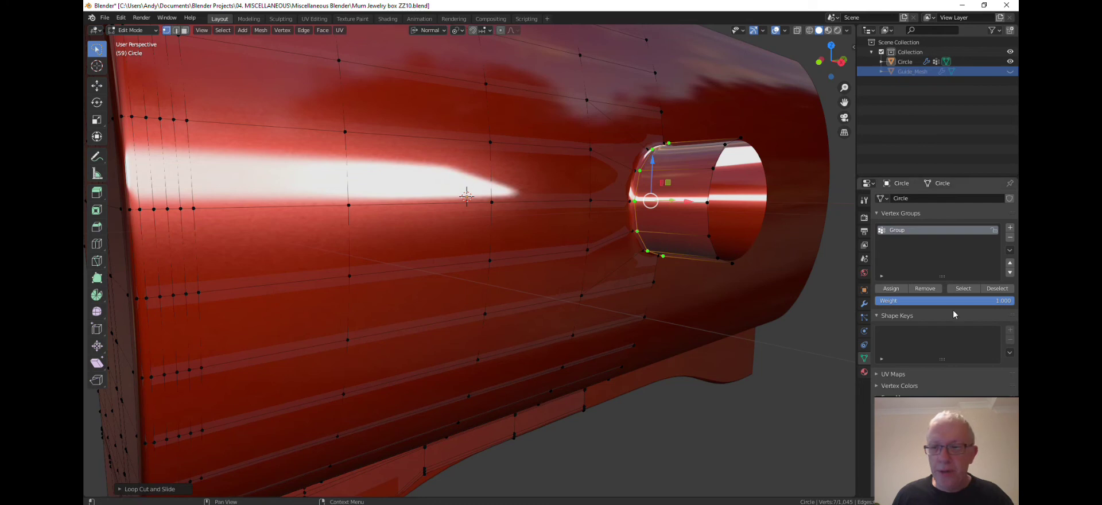
Step: Add a second, flipped even-slid loop near the knob's outer end and remove it from the vertex group
left_click(935, 291)
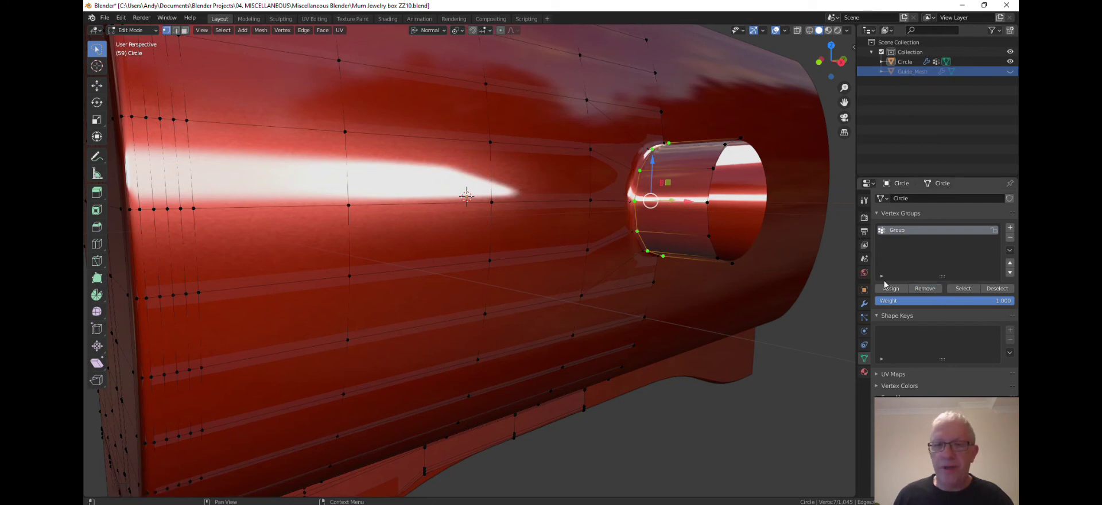
left_click(729, 422)
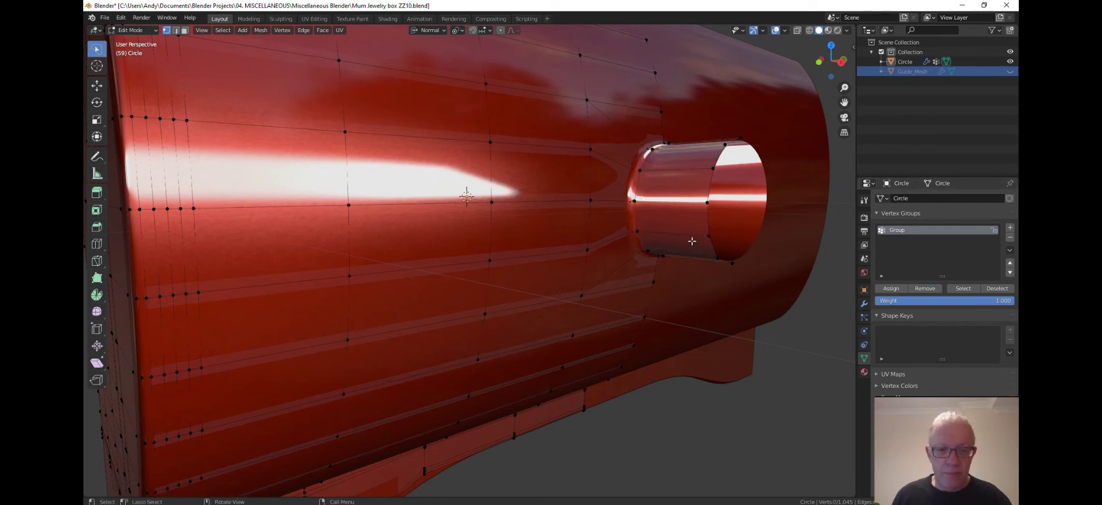
key("ctrl+r")
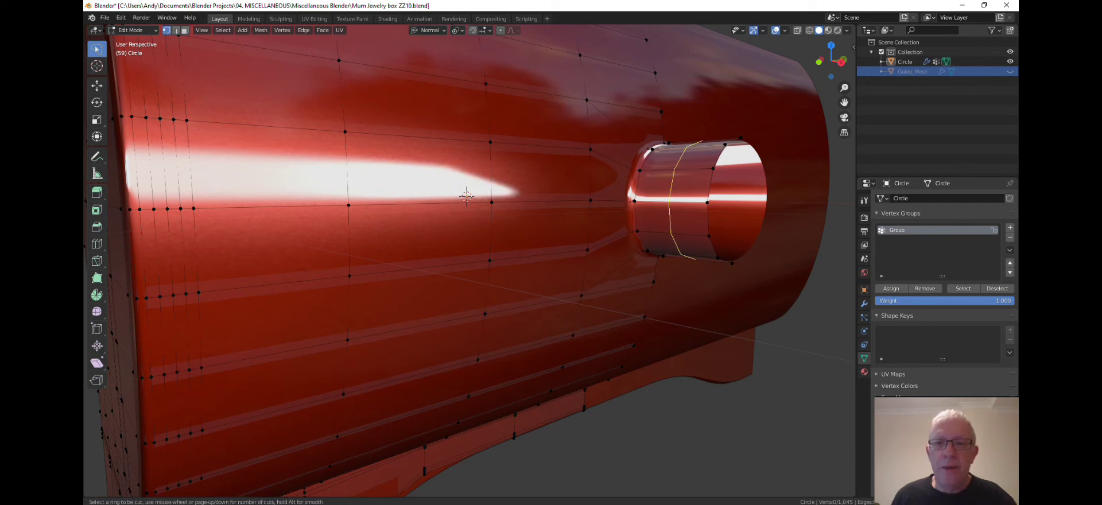
left_click(691, 241)
key("e")
key("f")
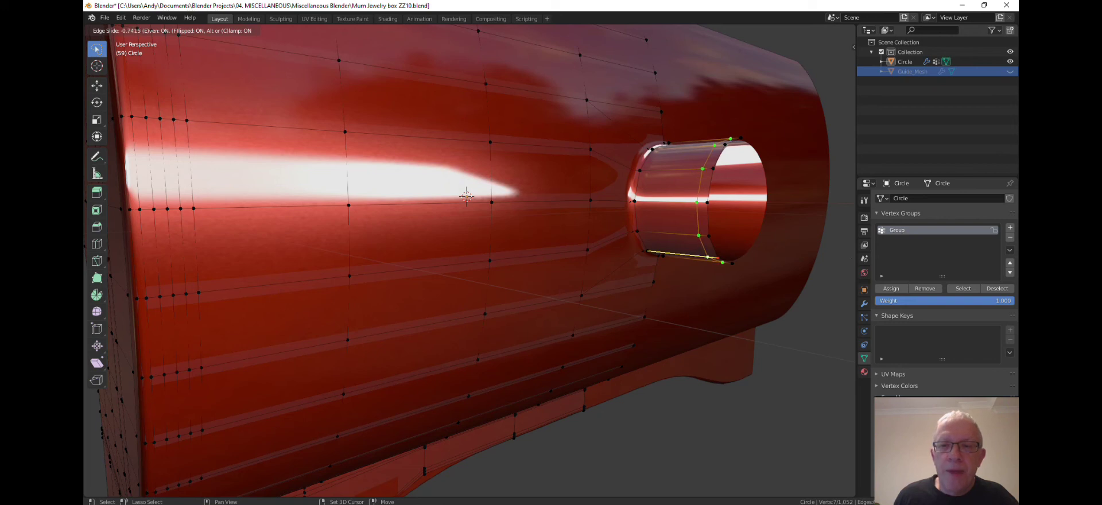
left_click(117, 258)
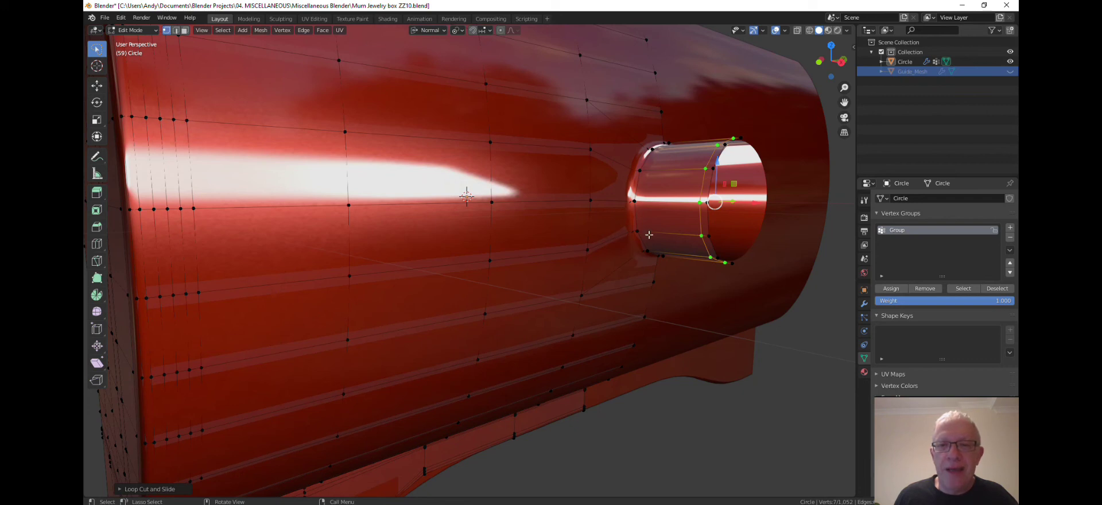
middle_click_drag(650, 236, 660, 313)
left_click(932, 292)
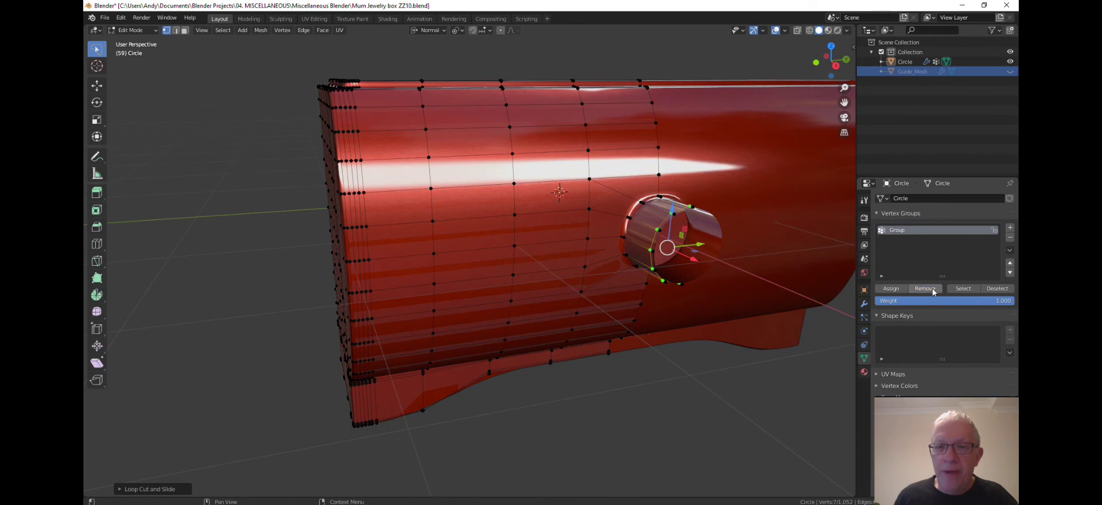
Step: Select the Group vertices, then select the edge loop at the knob's open end
left_click(728, 397)
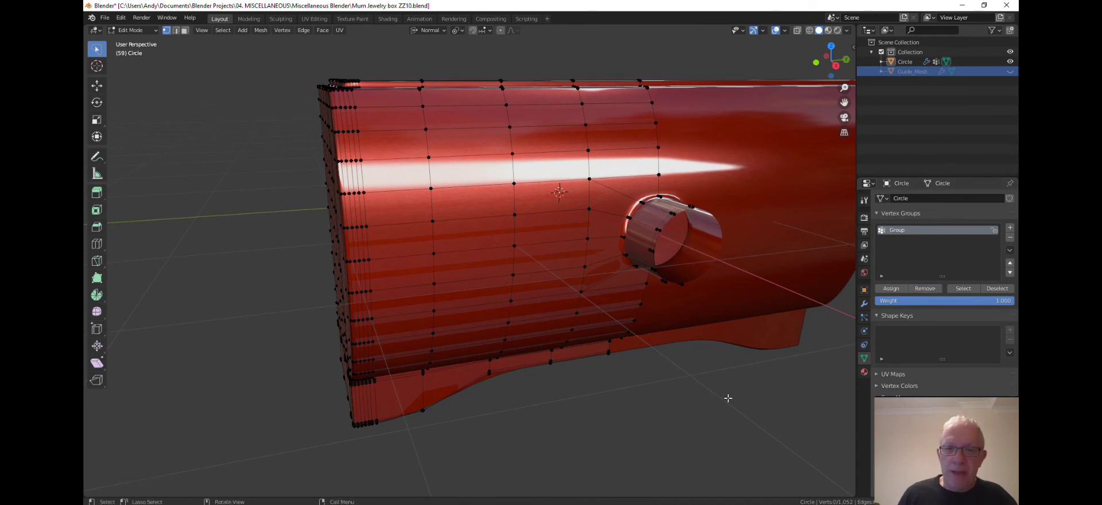
left_click(964, 289)
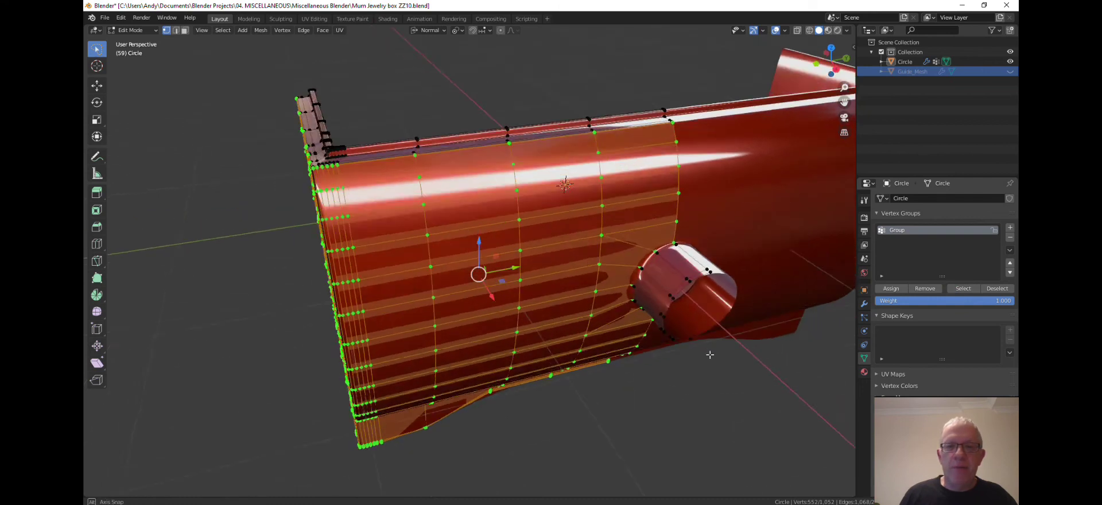
middle_click_drag(710, 356, 711, 323)
scroll(697, 312, "up", 1)
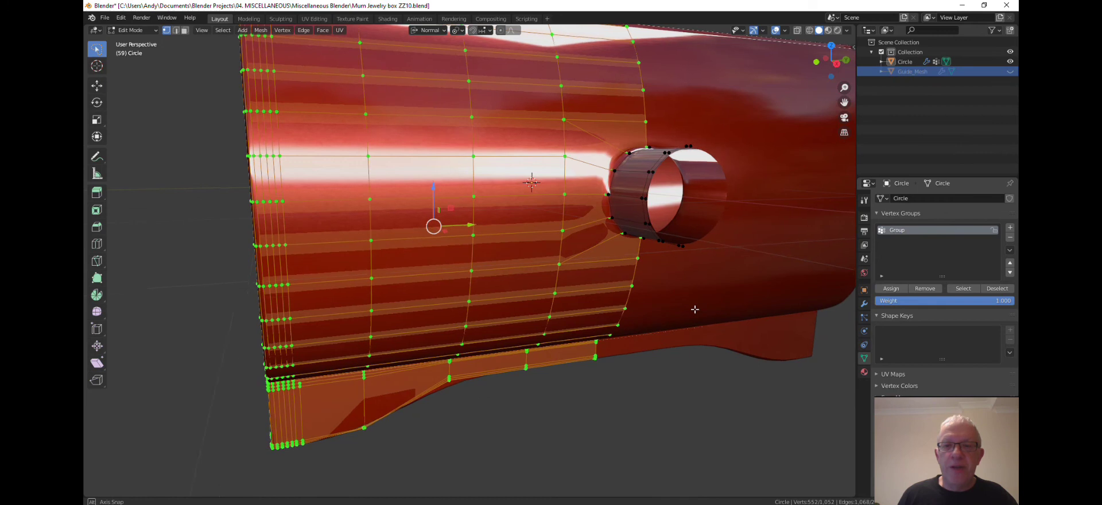
scroll(694, 310, "up", 2)
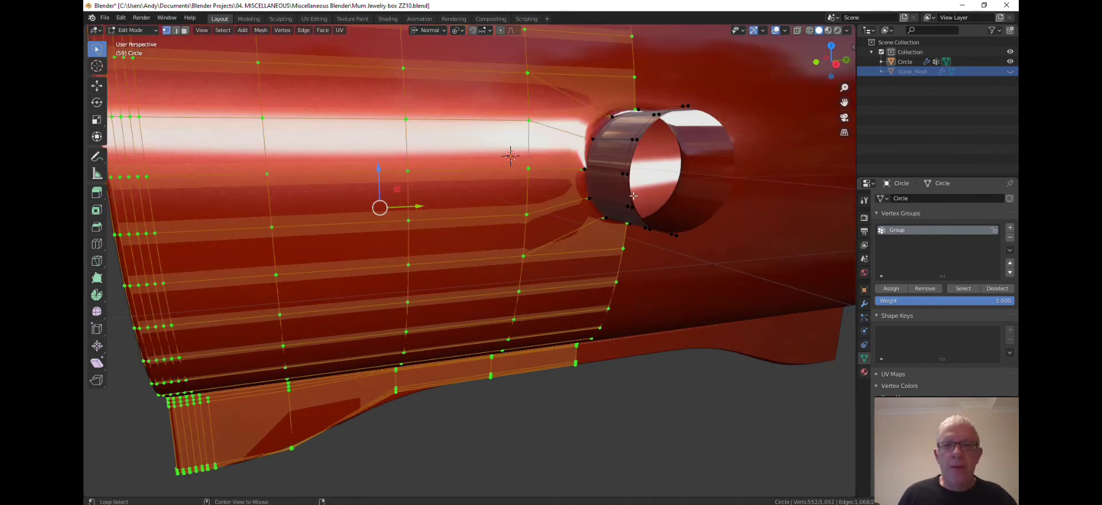
left_click(633, 195, "alt")
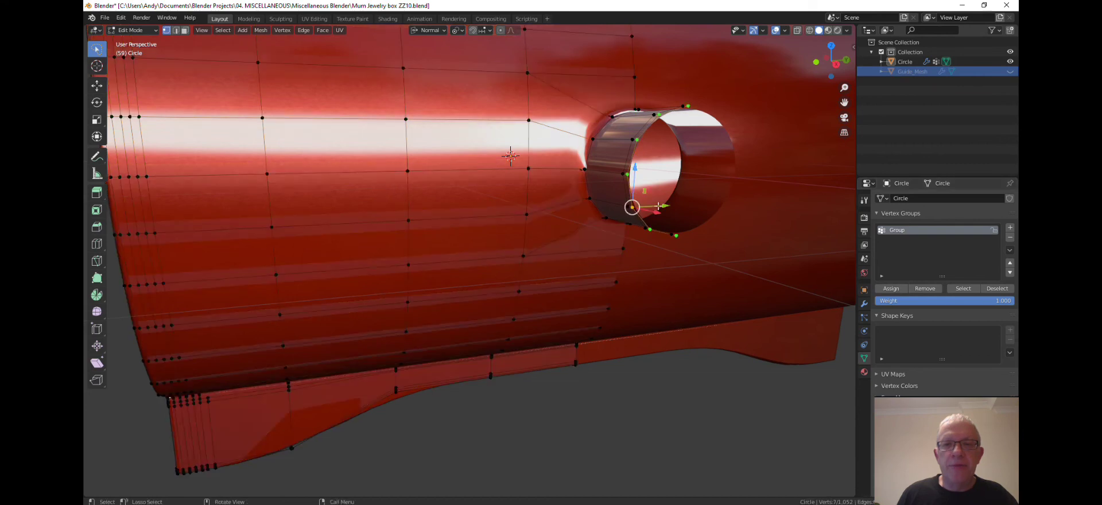
middle_click_drag(634, 205, 637, 214)
Step: Fill the knob's open end with a face and inset that face twice
key("f")
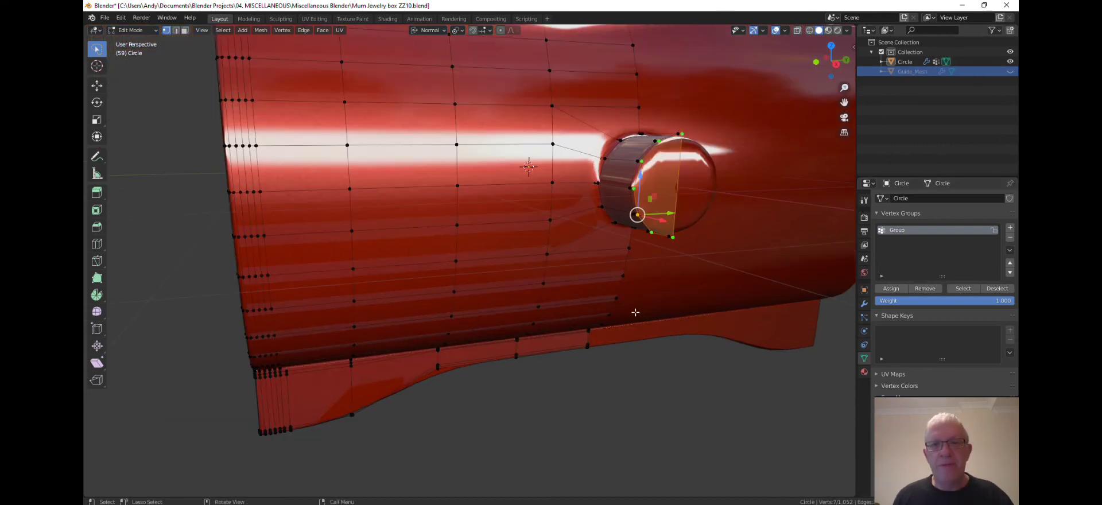
middle_click_drag(635, 312, 630, 311)
key("i")
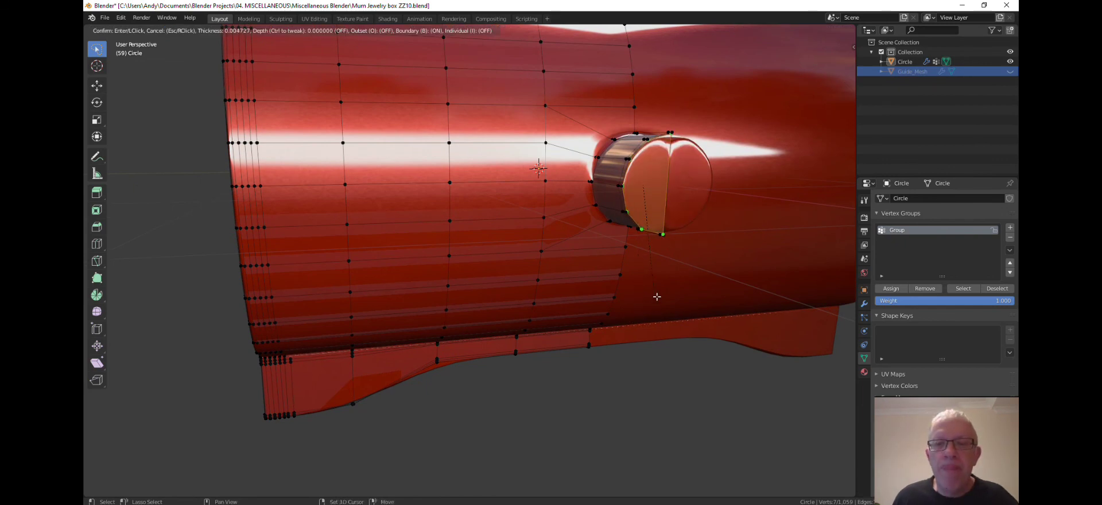
left_click(663, 250)
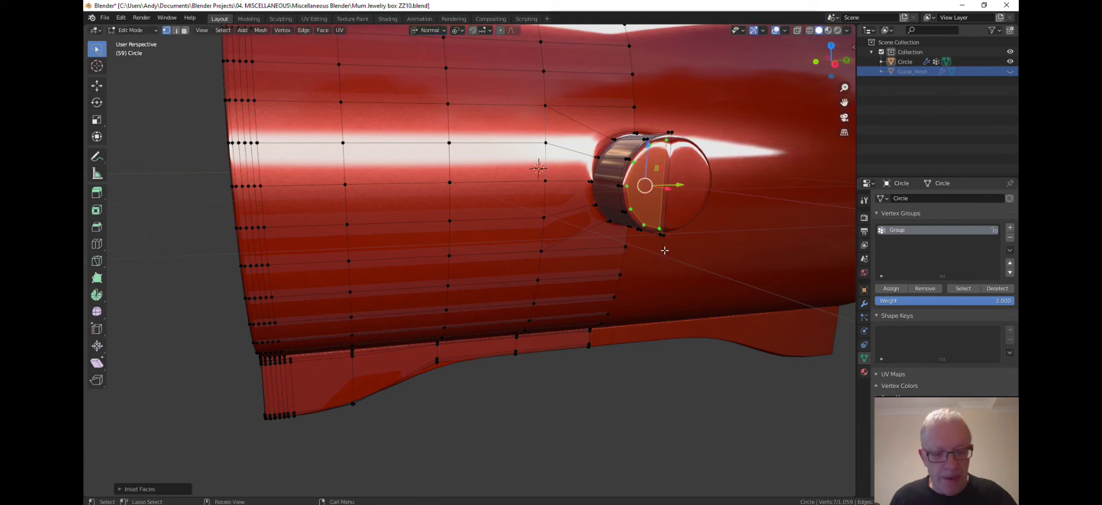
key("i")
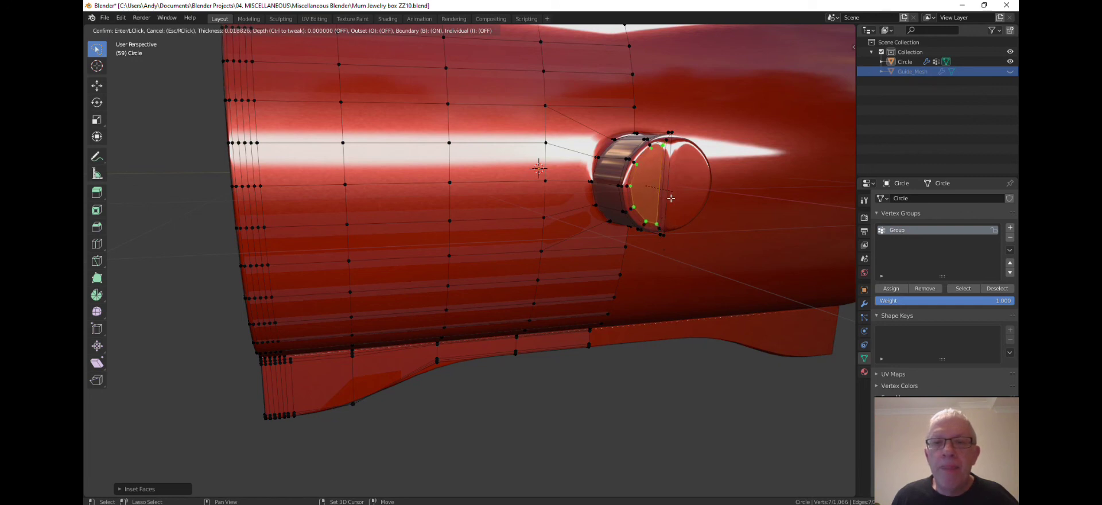
left_click(670, 201)
scroll(674, 224, "down", 3)
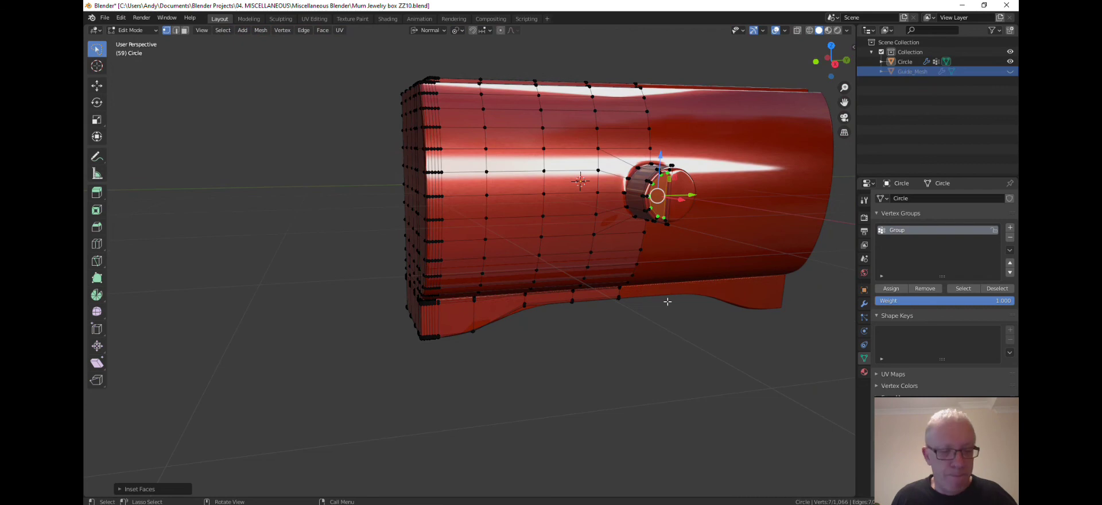
Step: Inspect the capped knob in Object Mode, then return to Edit Mode zoomed closer
key("Tab")
middle_click_drag(666, 310, 642, 312)
key("Tab")
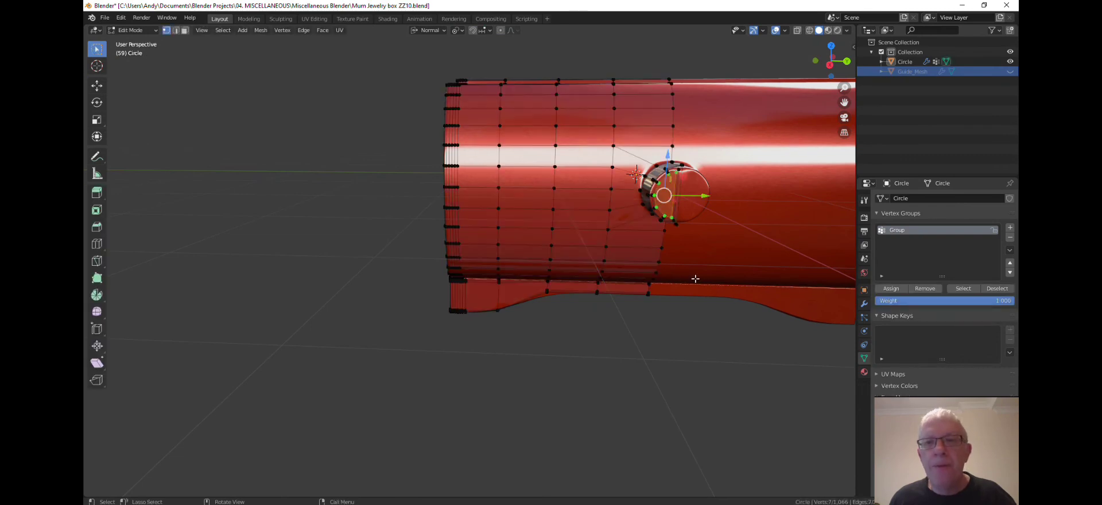
scroll(692, 276, "up", 2)
middle_click_drag(687, 241, 591, 224)
Step: Undo the second inset on the knob's end cap and check the result in Object Mode
left_click(927, 293)
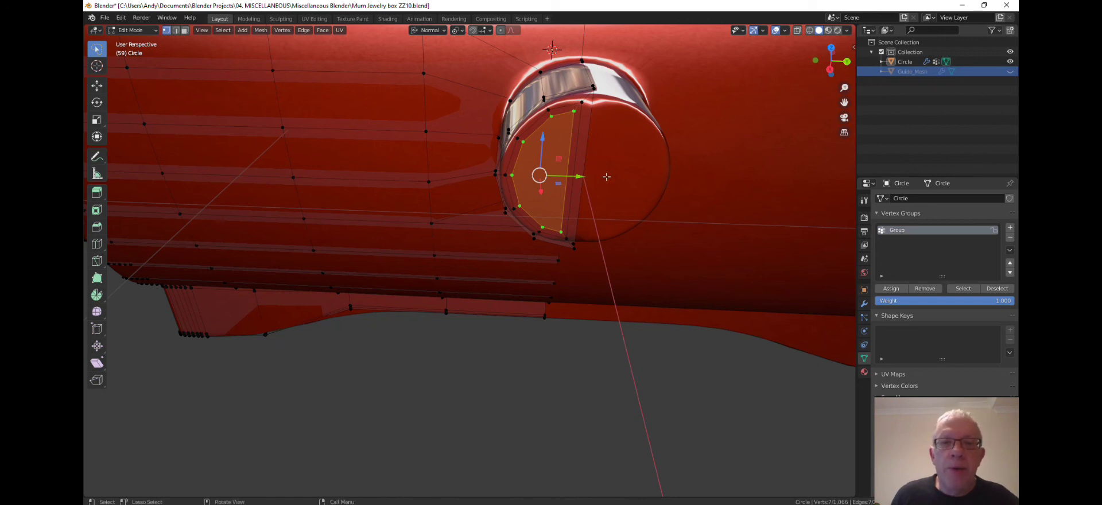
left_click(382, 404)
key("ctrl+z")
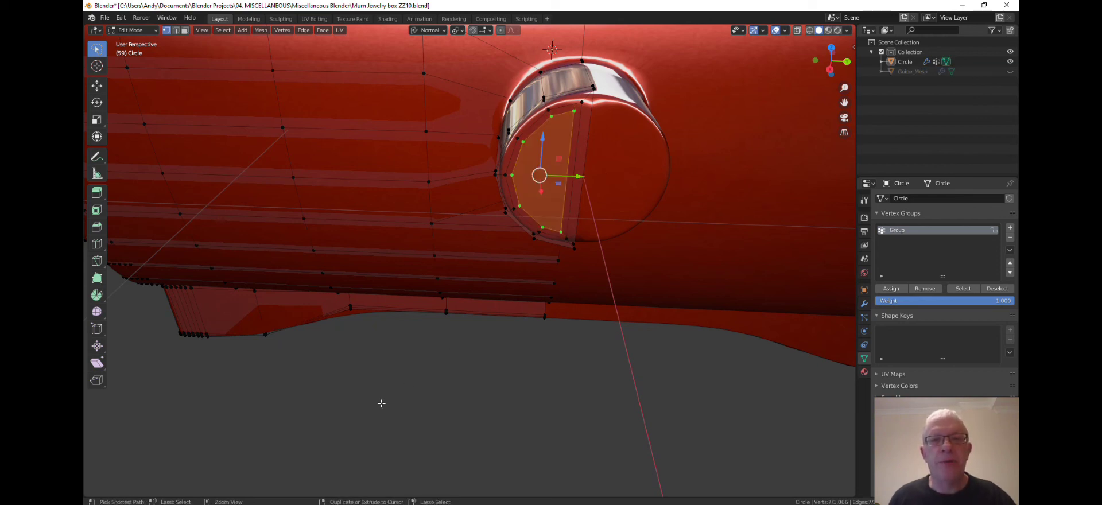
key("Tab")
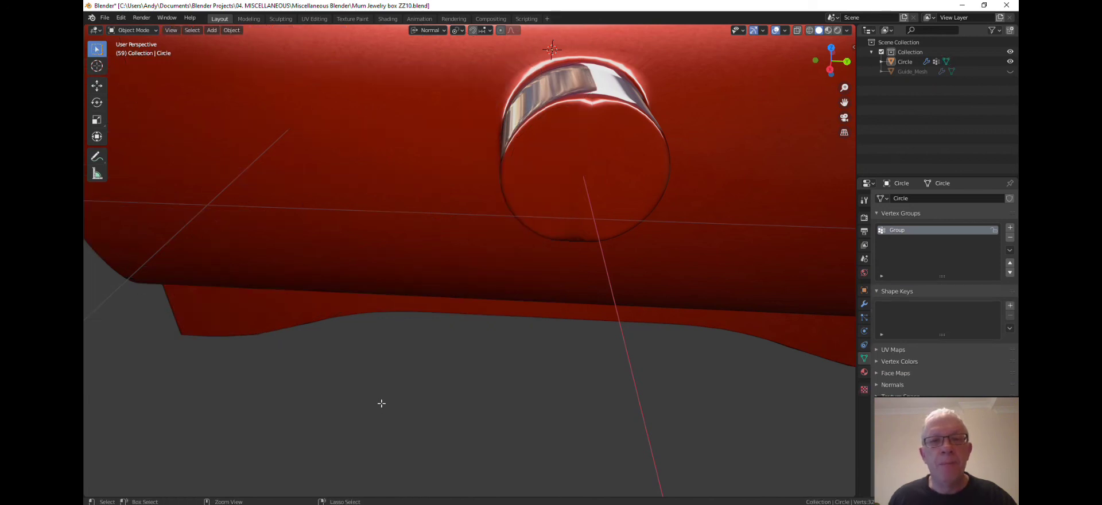
key("Tab")
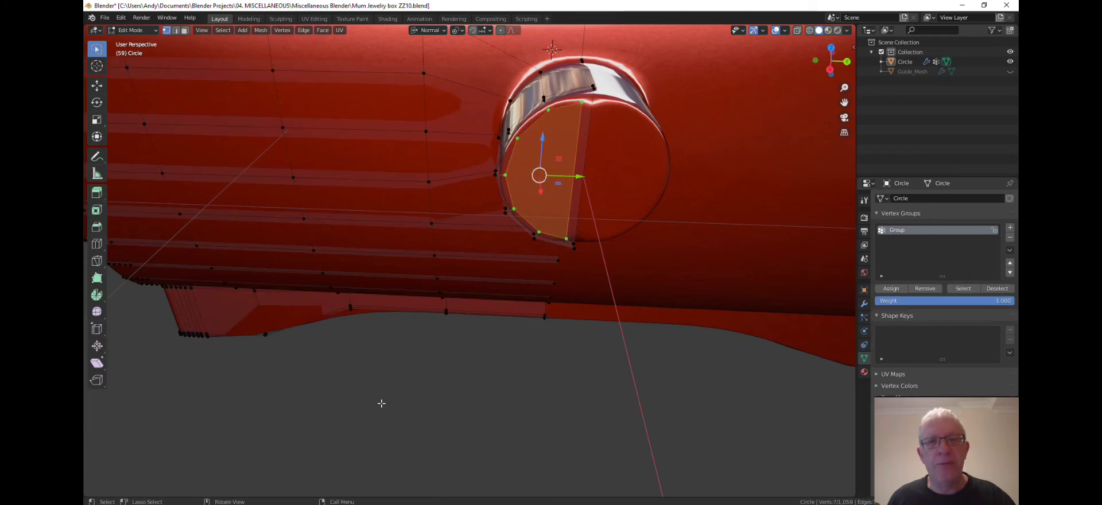
Step: Undo back to before the knob's end cap was filled
key("ctrl+z")
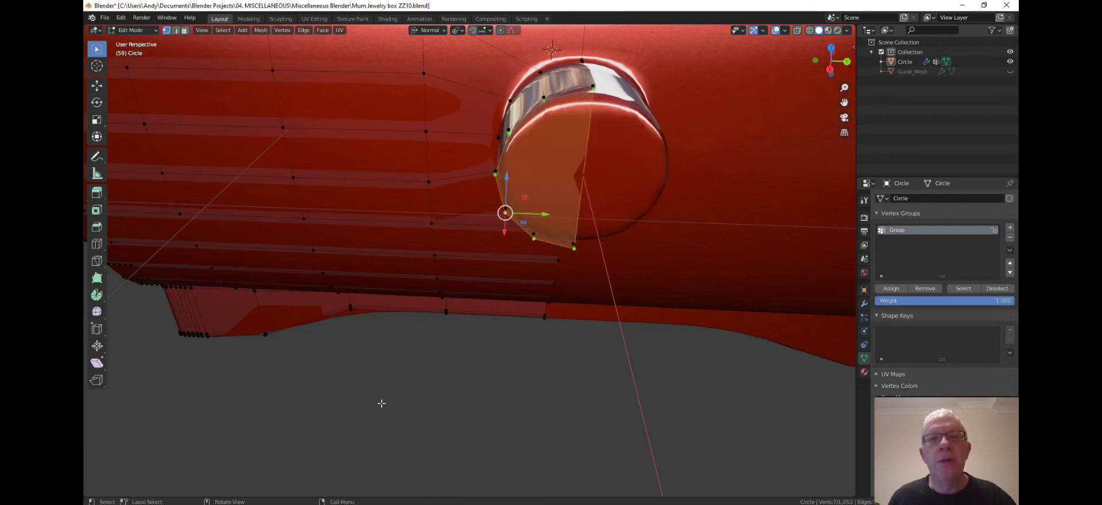
scroll(387, 401, "down", 2)
key("ctrl")
key("ctrl+z")
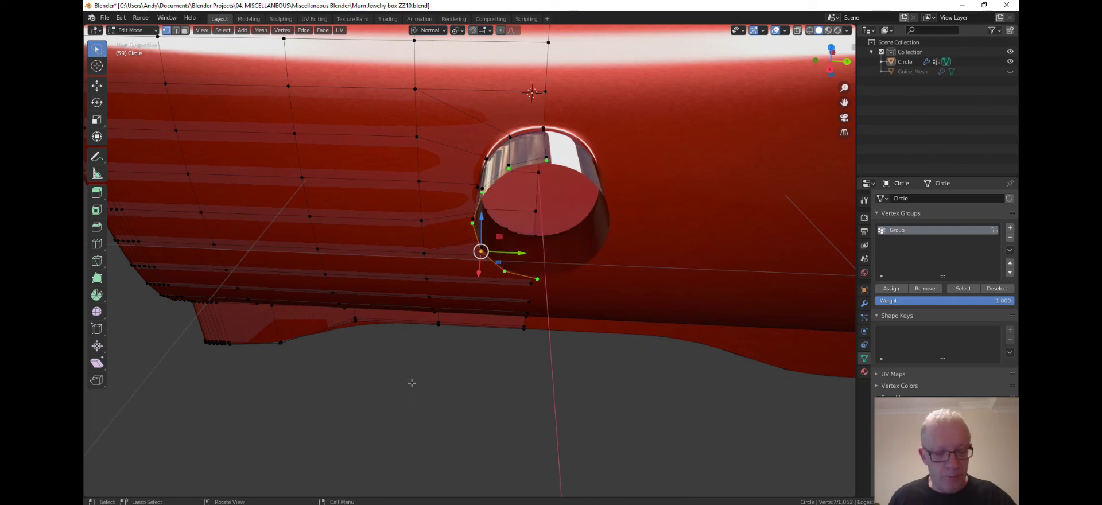
Step: Refill the knob's end and inset it with Boundary unticked in the redo panel
key("f")
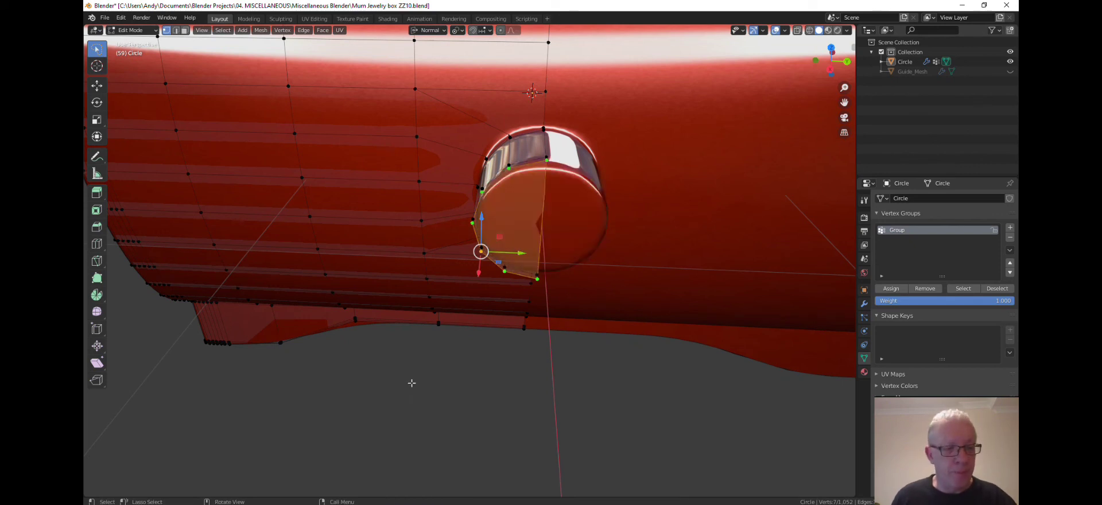
key("i")
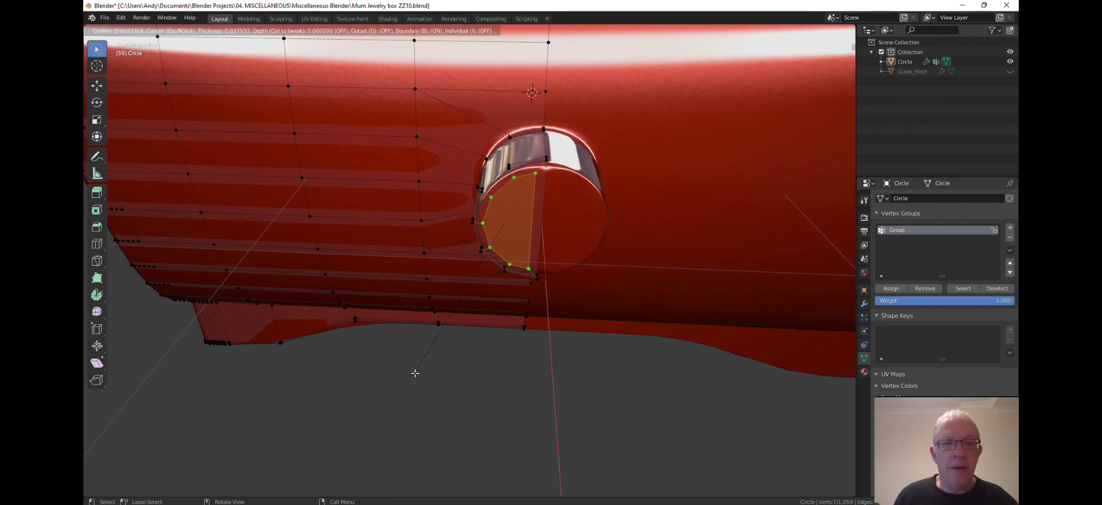
left_click(415, 373)
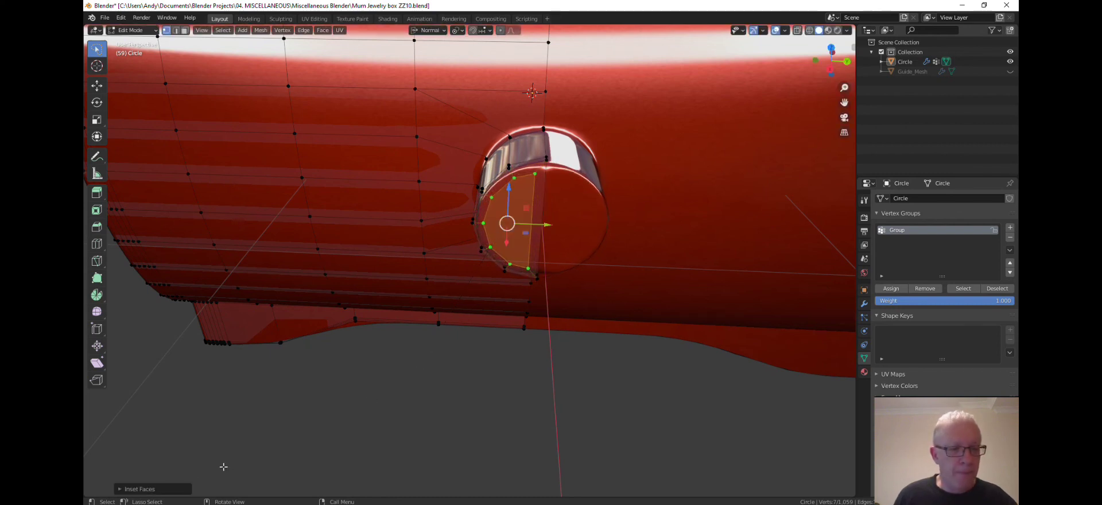
left_click(130, 489)
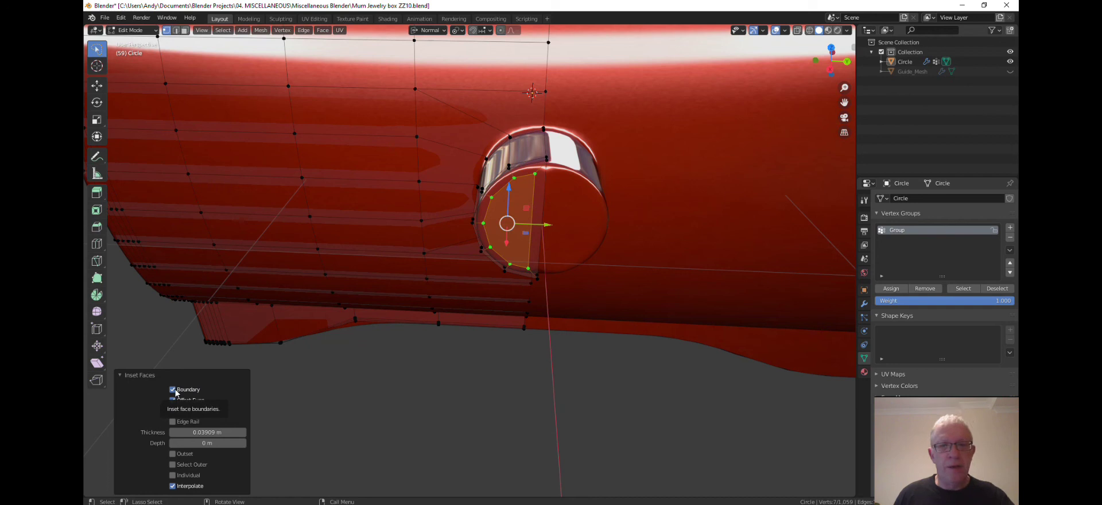
left_click(173, 390)
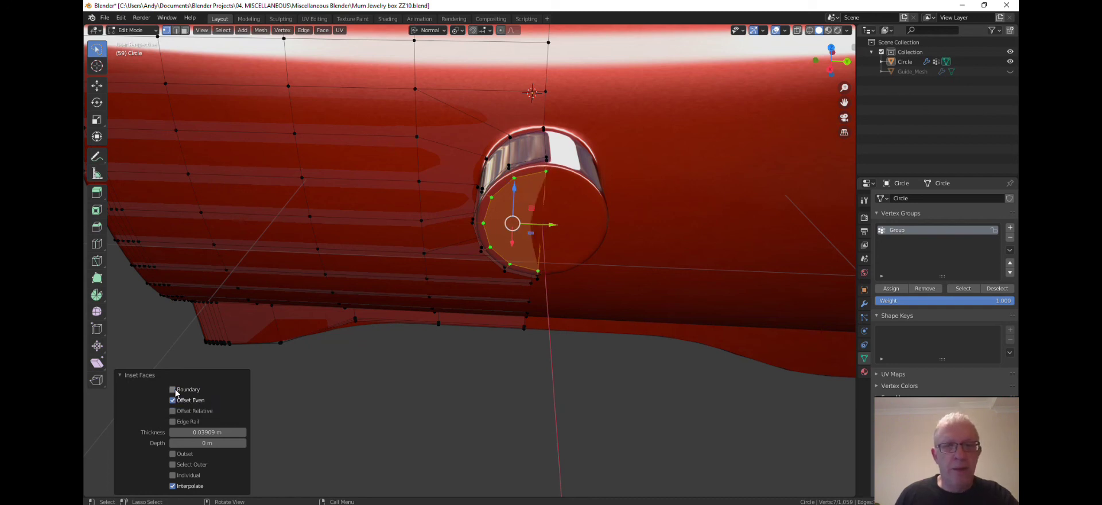
scroll(512, 385, "up", 2)
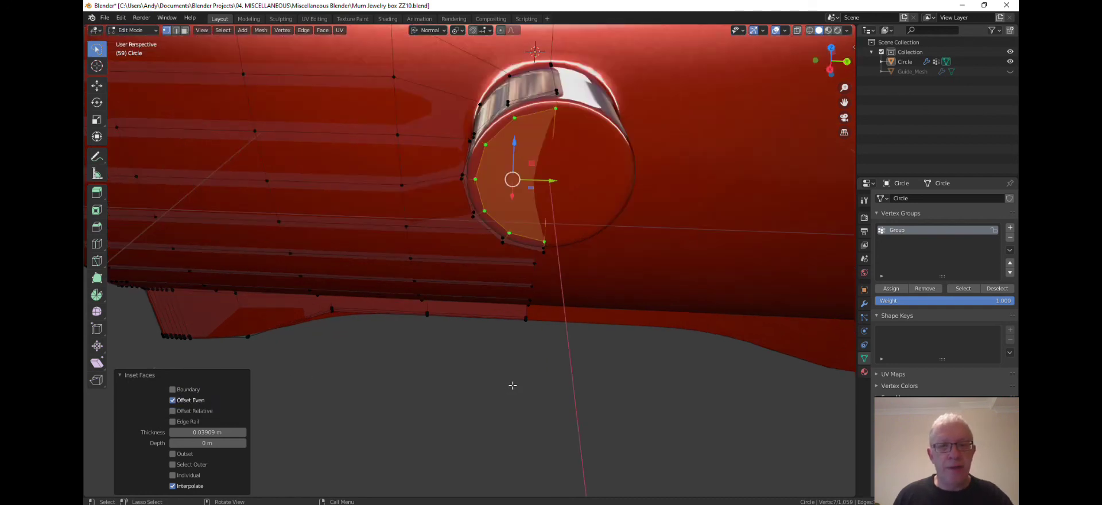
scroll(512, 385, "down", 1)
Step: Add a second, thinner inset to the end face and inspect the box in Object Mode
key("i")
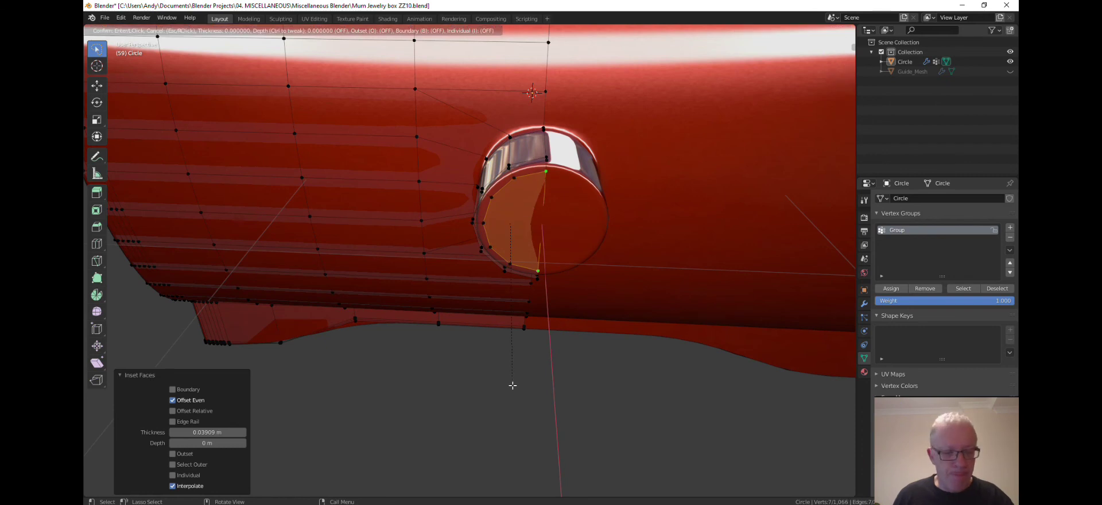
left_click(517, 351)
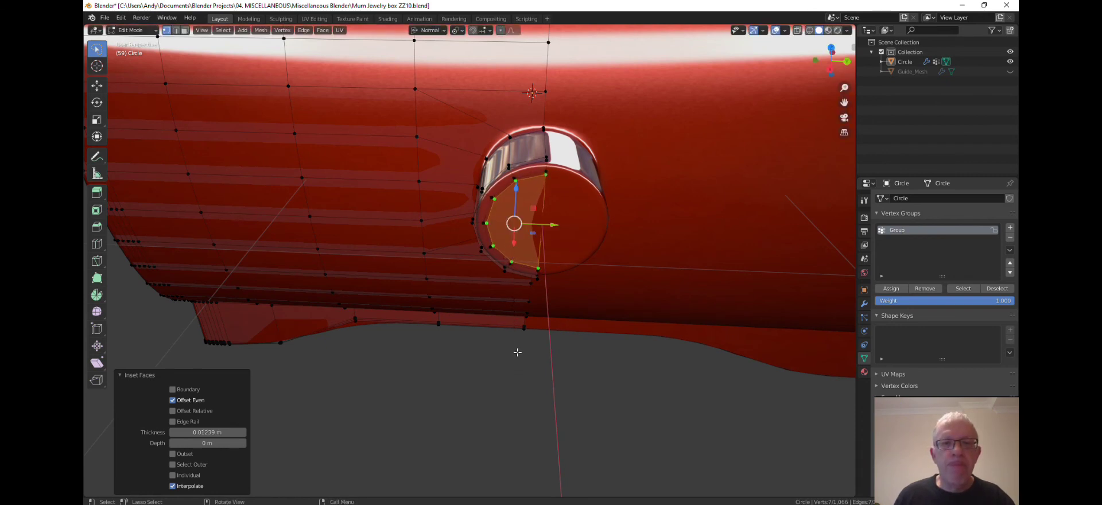
scroll(517, 355, "down", 3)
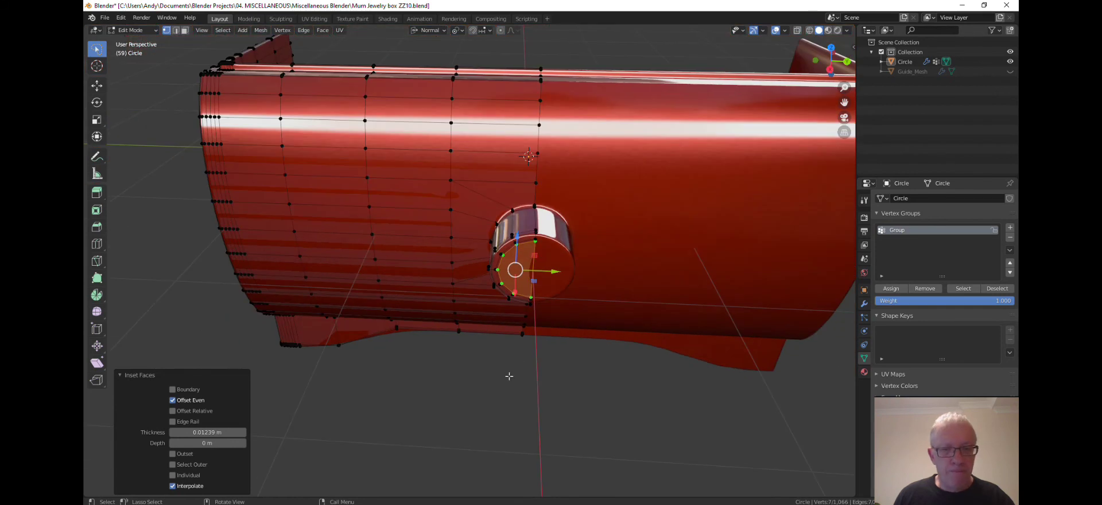
left_click(509, 376)
scroll(509, 376, "down", 3)
key("Tab")
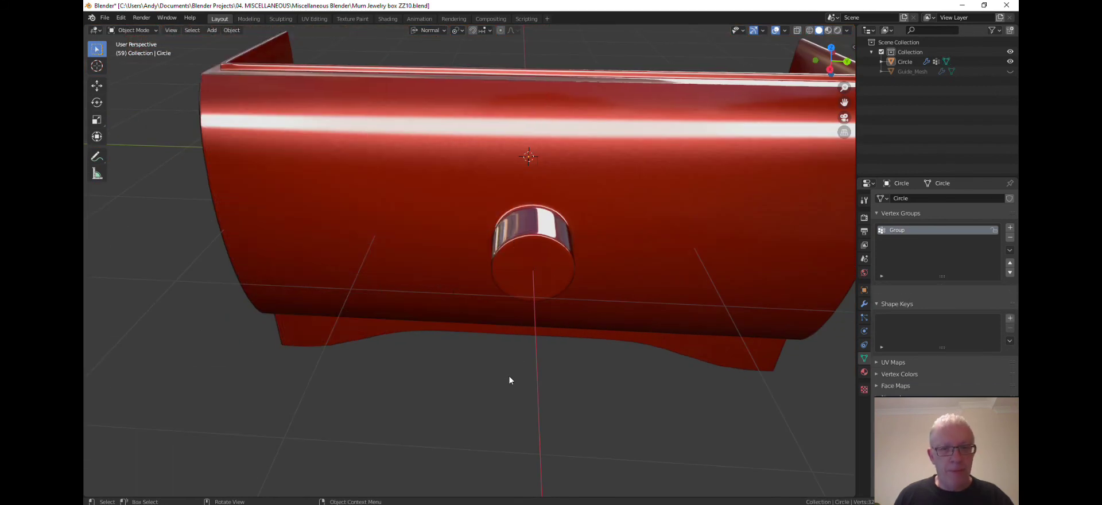
middle_click_drag(526, 374, 479, 303)
key("Tab")
scroll(468, 287, "up", 2)
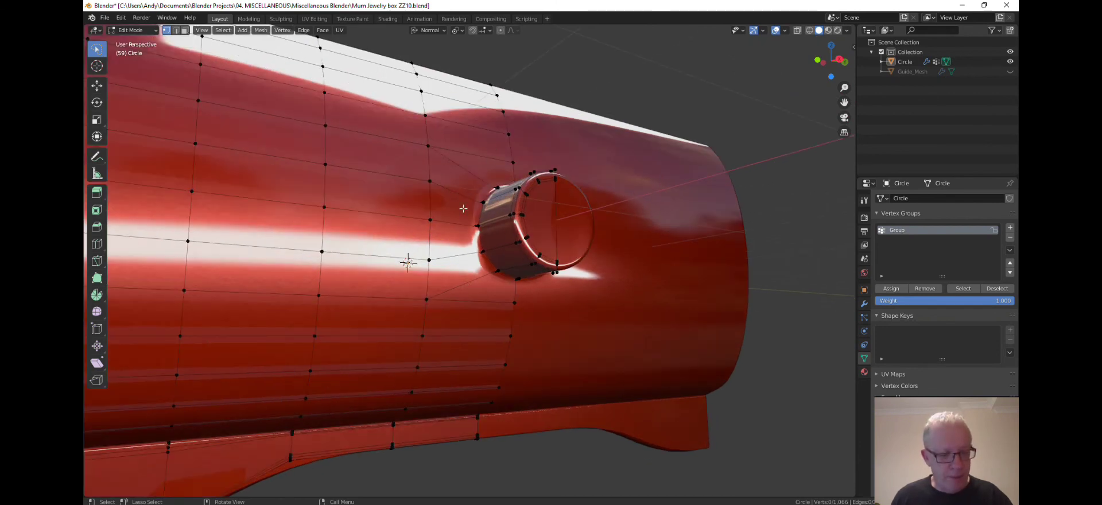
Step: Loop cut the box surface around the knob, slide it evenly to the base, and exit Edit Mode
key("ctrl")
key("ctrl+r")
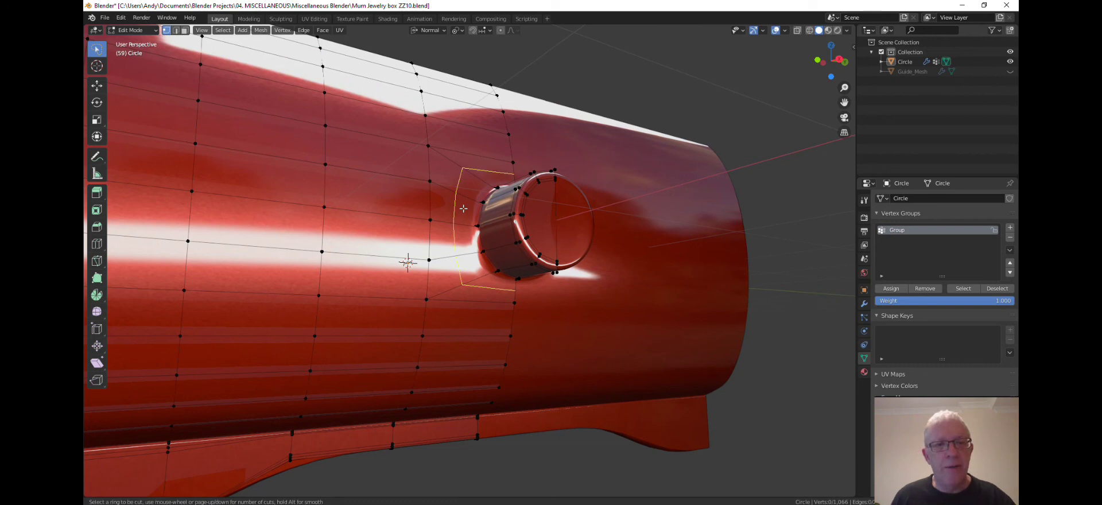
left_click(463, 208)
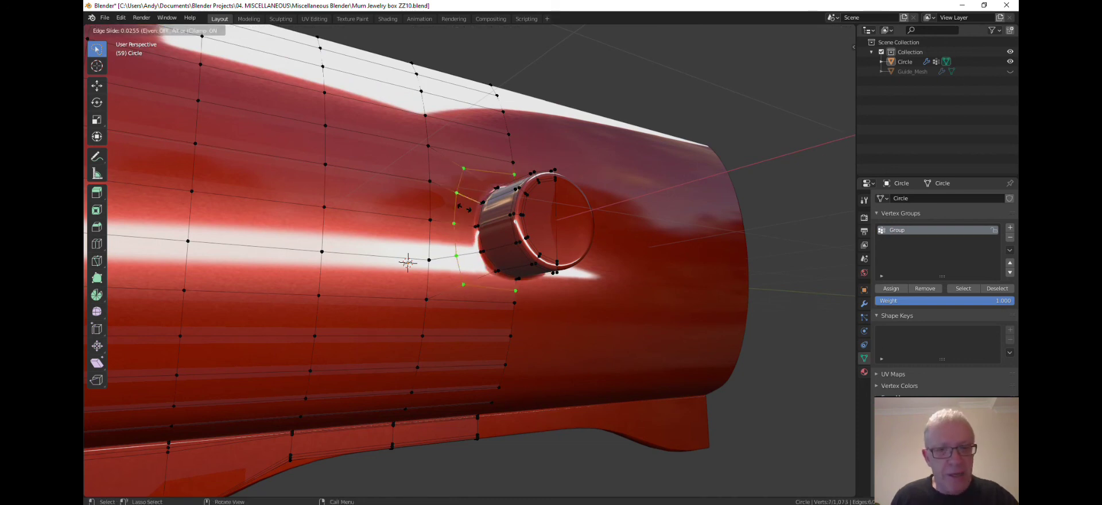
key("e")
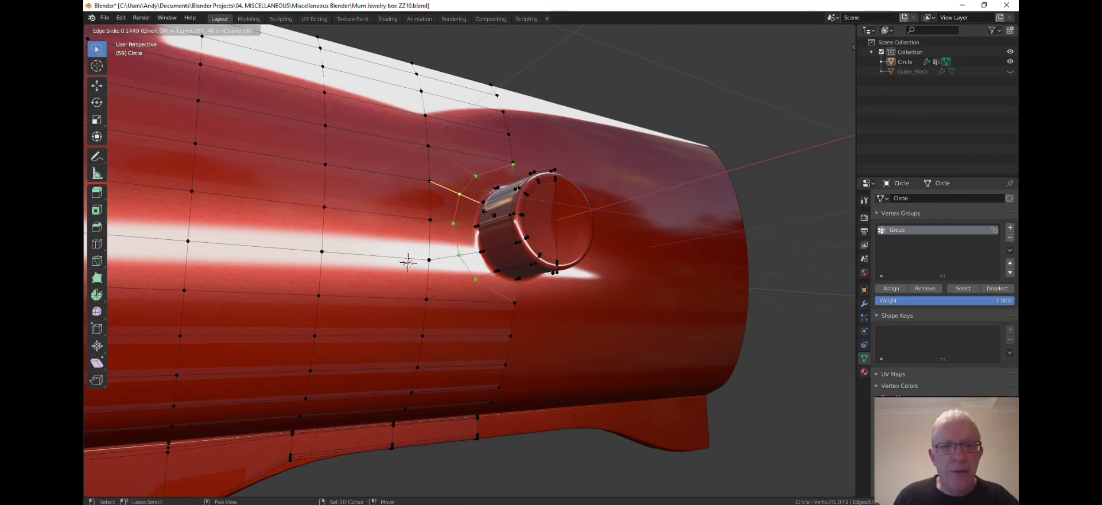
key("e")
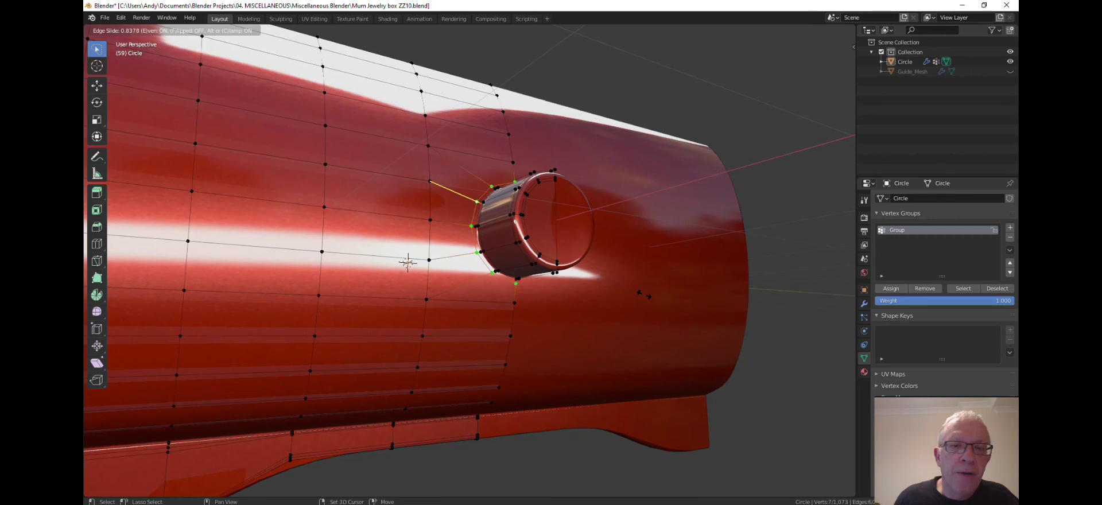
left_click(645, 296)
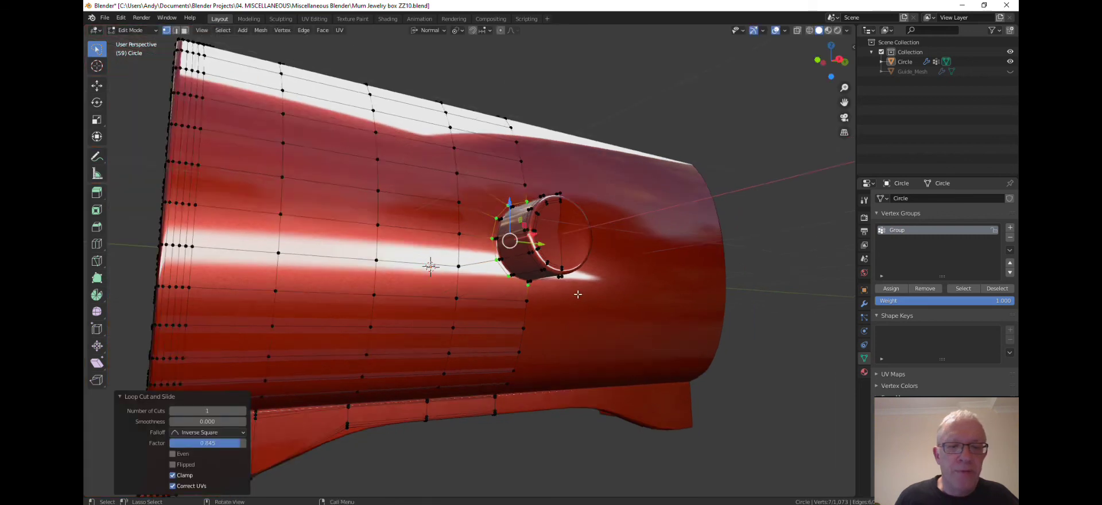
scroll(577, 295, "down", 3)
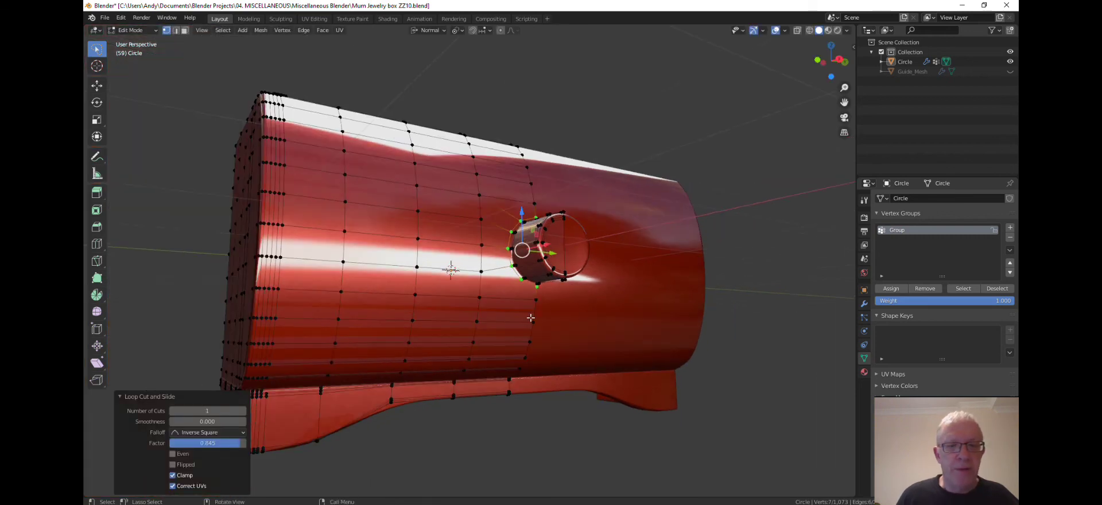
left_click(124, 398)
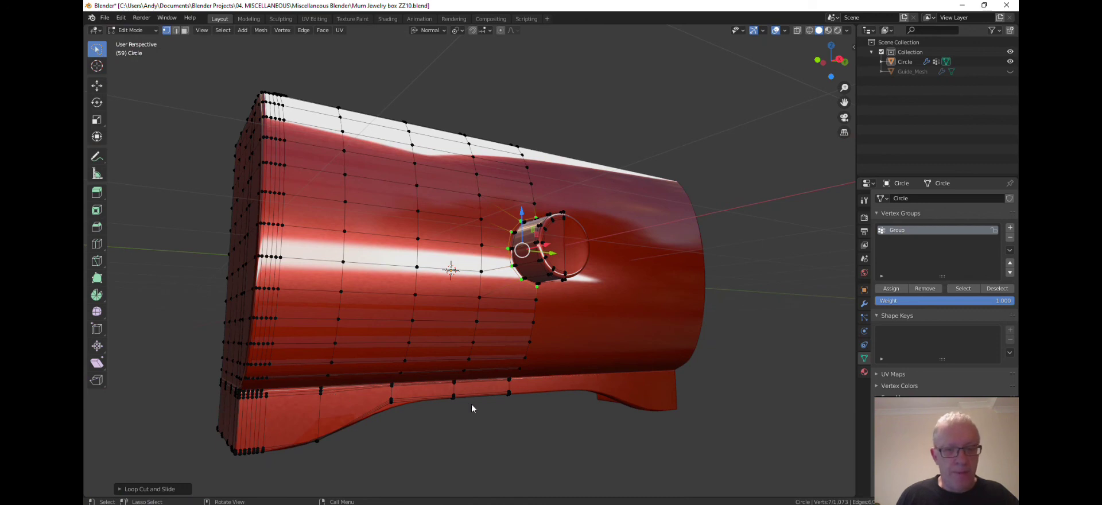
key("Tab")
mouse_move(471, 404)
middle_mouse_down()
mouse_move(488, 436)
mouse_move(470, 446)
mouse_move(432, 438)
mouse_move(394, 403)
mouse_move(417, 360)
mouse_move(467, 357)
mouse_move(489, 377)
mouse_move(489, 408)
mouse_move(469, 401)
mouse_move(472, 420)
mouse_move(438, 421)
mouse_move(381, 394)
mouse_move(361, 423)
mouse_move(363, 436)
mouse_move(473, 406)
middle_mouse_up()
Step: Zoom and orbit to a lower, closer view of the finished knob on the red box
scroll(456, 380, "up", 3)
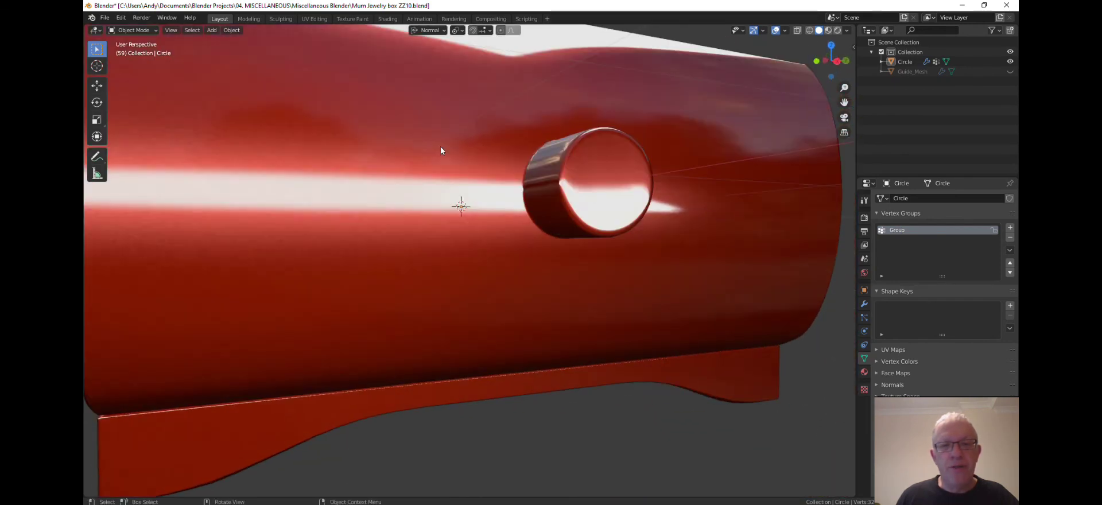
middle_click_drag(447, 297, 422, 287)
scroll(422, 287, "down", 7)
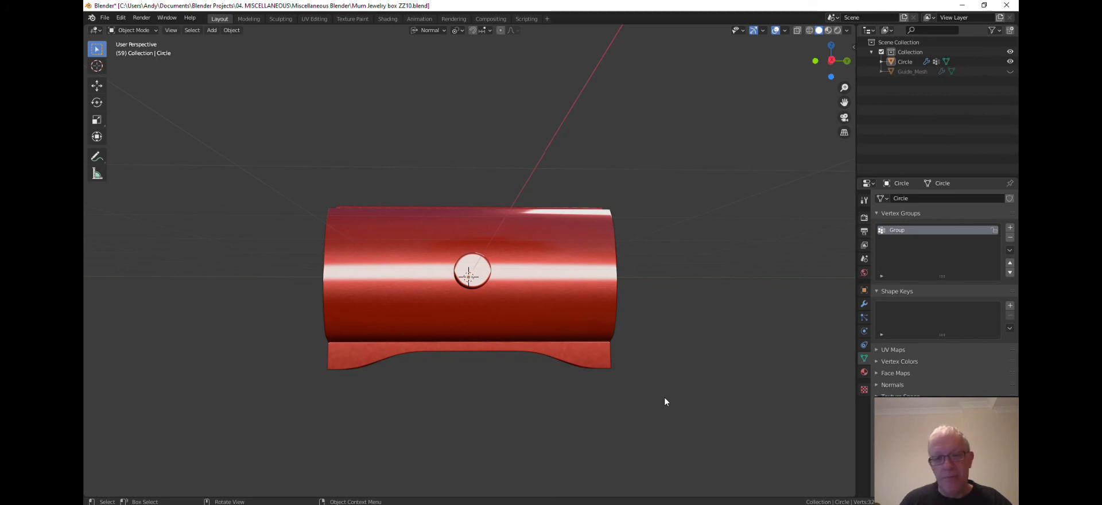
Step: Select the Circle box object to show its Mirror, Subdivision and Shrinkwrap.001 modifiers
middle_click_drag(685, 342, 656, 384)
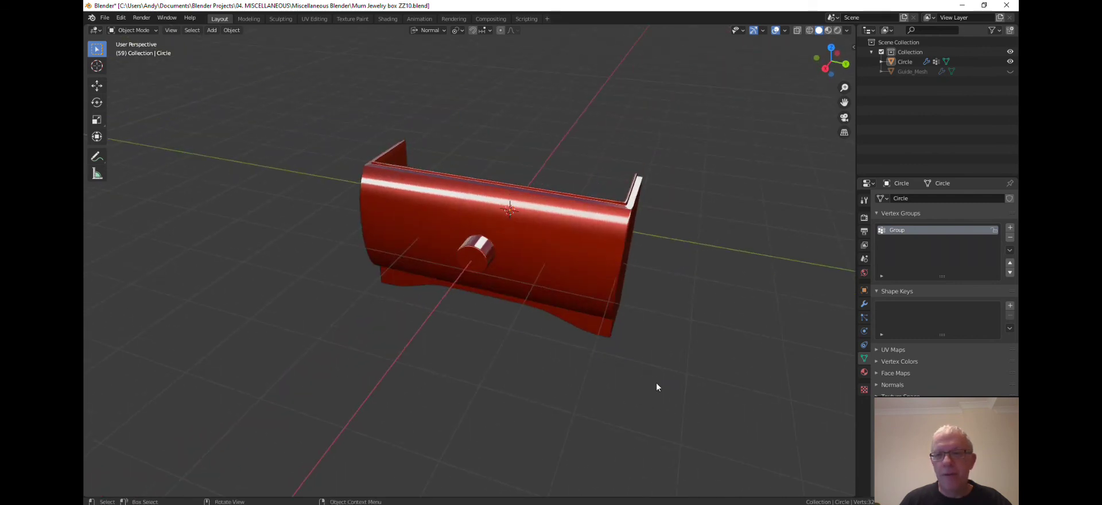
middle_click_drag(680, 325, 683, 306)
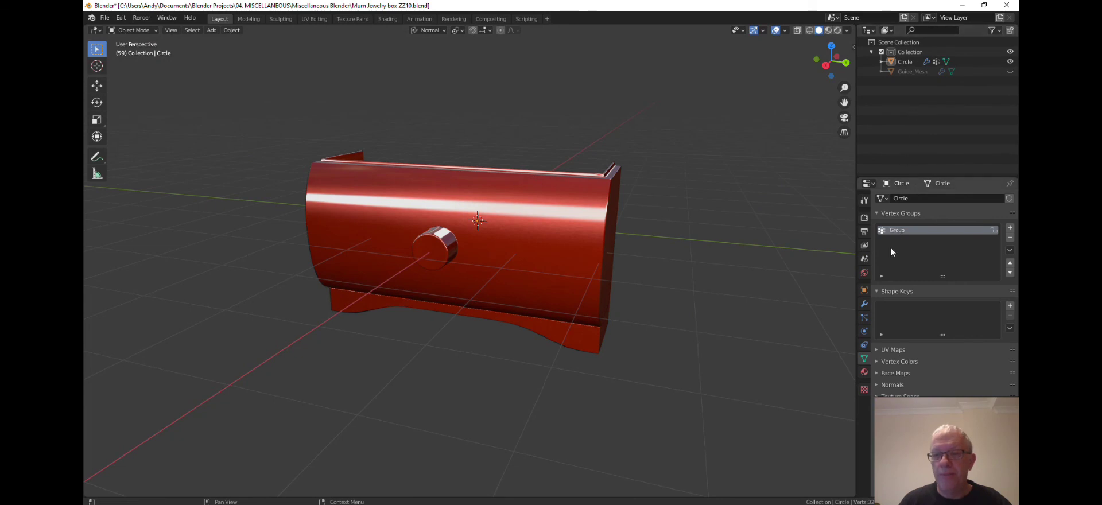
left_click(864, 305)
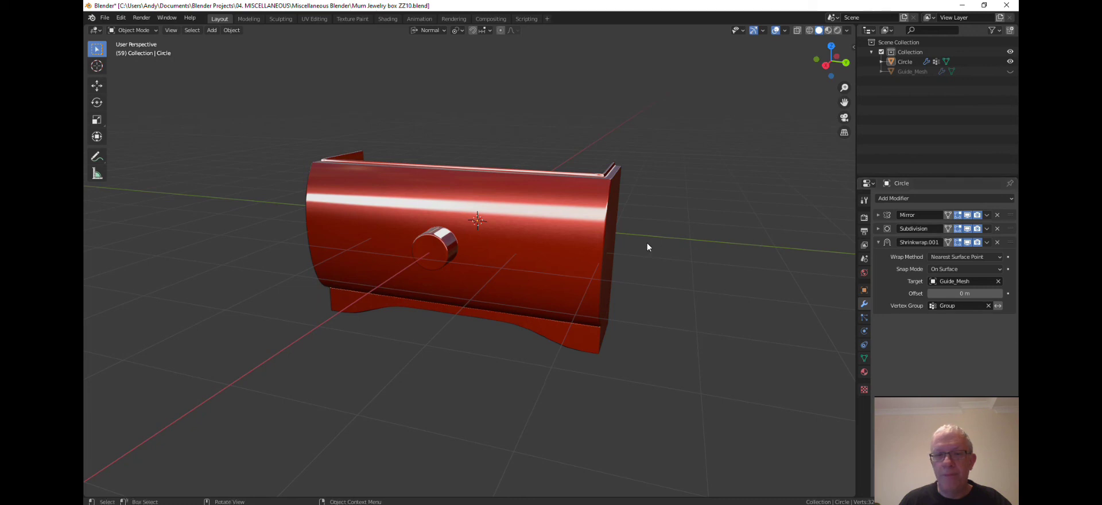
left_click(607, 251)
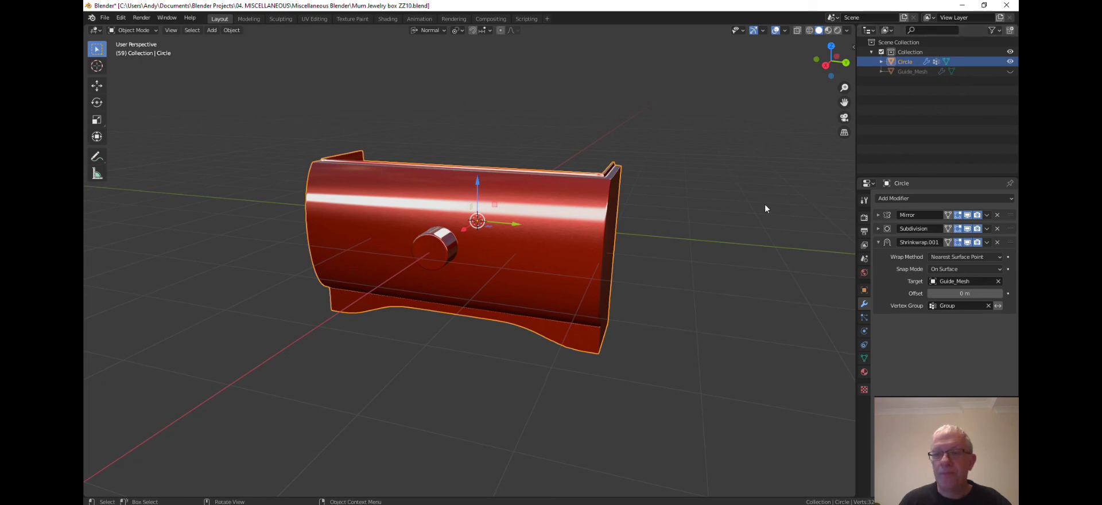
middle_click_drag(765, 209, 745, 220)
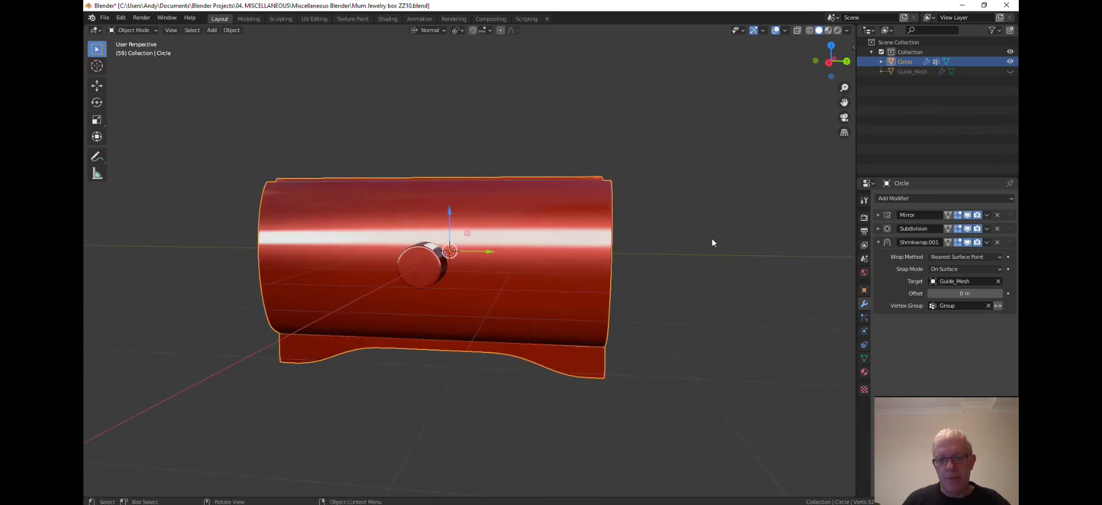